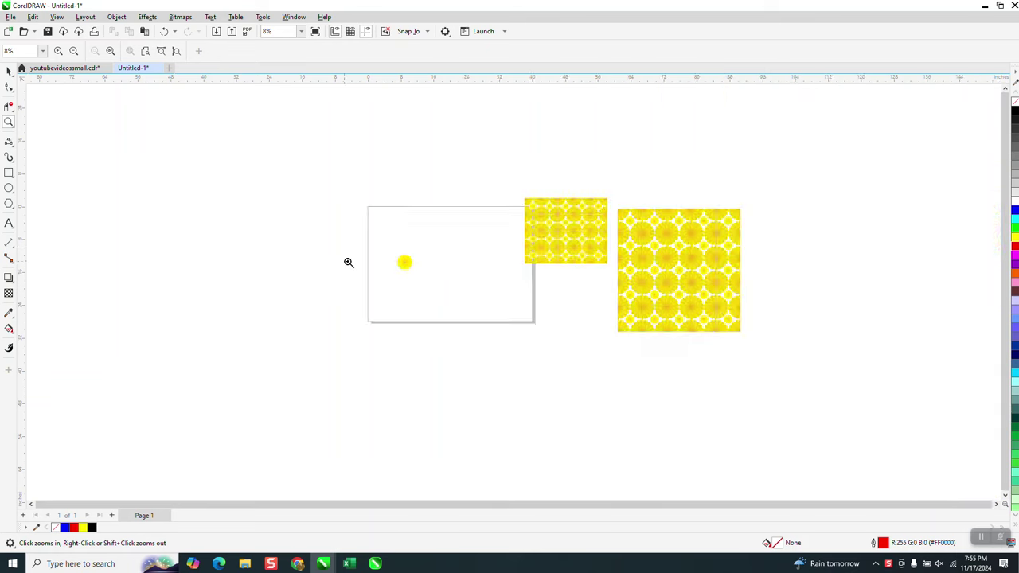
Step: Place a copy of the yellow flower just outside the page's left edge, keeping another flower on the page
{"action": "scroll", "coordinate": [348, 262], "scroll_direction": "up", "scroll_amount": 2}
{"action": "scroll", "coordinate": [423, 263], "scroll_direction": "down", "scroll_amount": 1}
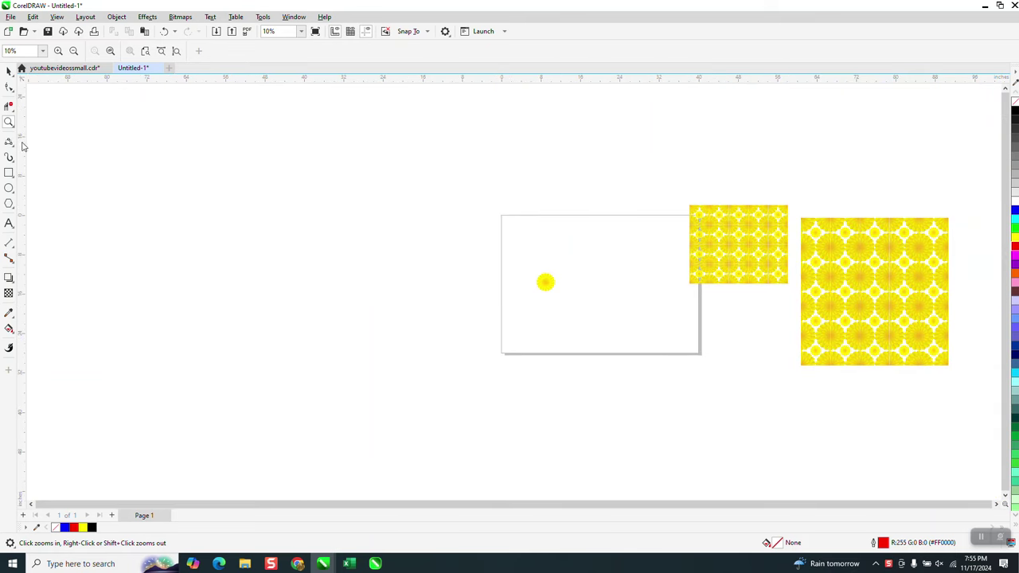
{"action": "left_click_drag", "start_coordinate": [514, 223], "coordinate": [709, 349]}
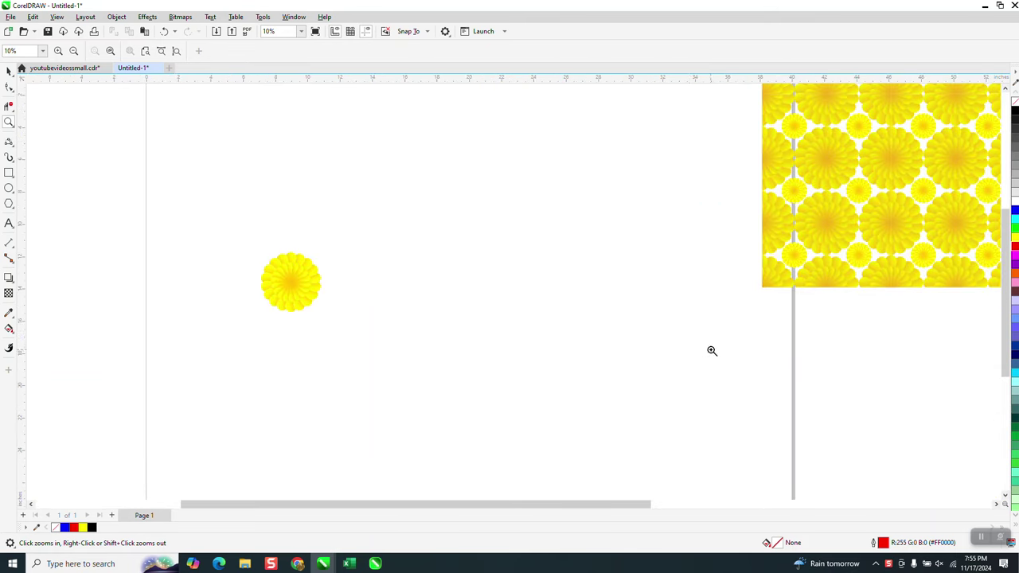
{"action": "key", "text": "space"}
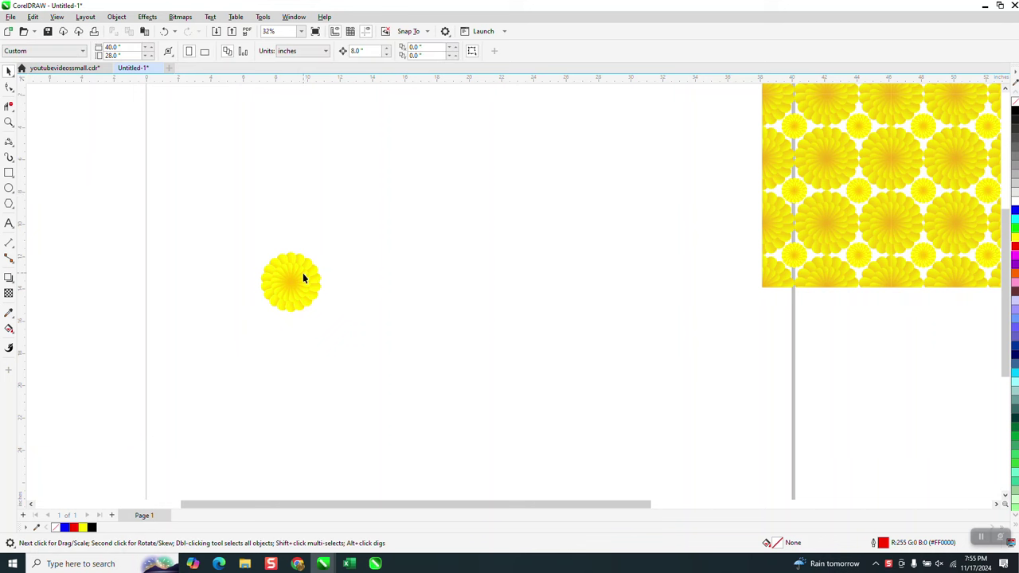
{"action": "left_click_drag", "start_coordinate": [298, 264], "coordinate": [111, 242]}
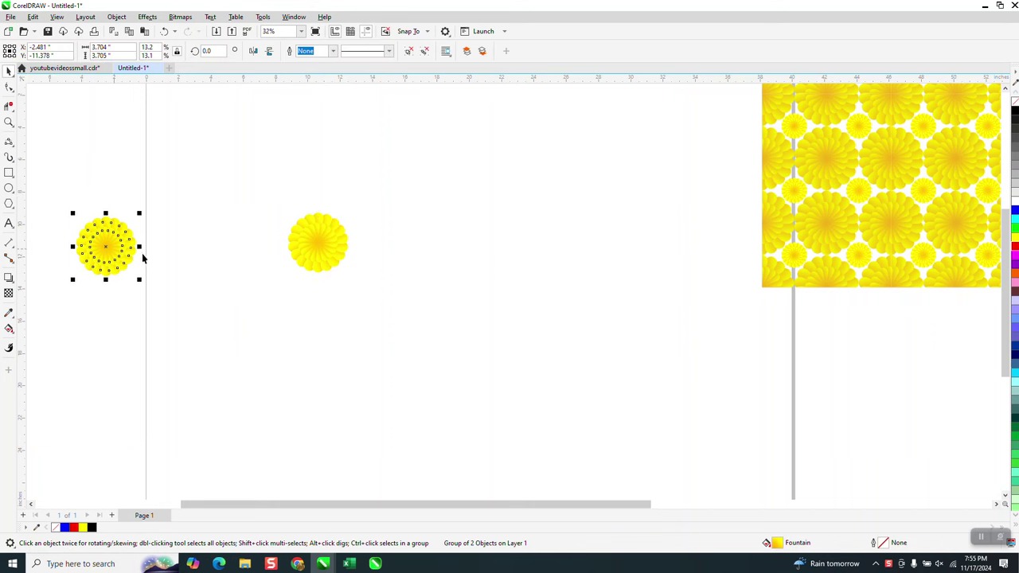
Step: Draw a square on the page between the flower and the patterns, and set its size to 6 by 6 inches
{"action": "left_click", "coordinate": [9, 173]}
{"action": "left_click_drag", "start_coordinate": [590, 209], "coordinate": [434, 365]}
{"action": "double_click", "coordinate": [100, 47]}
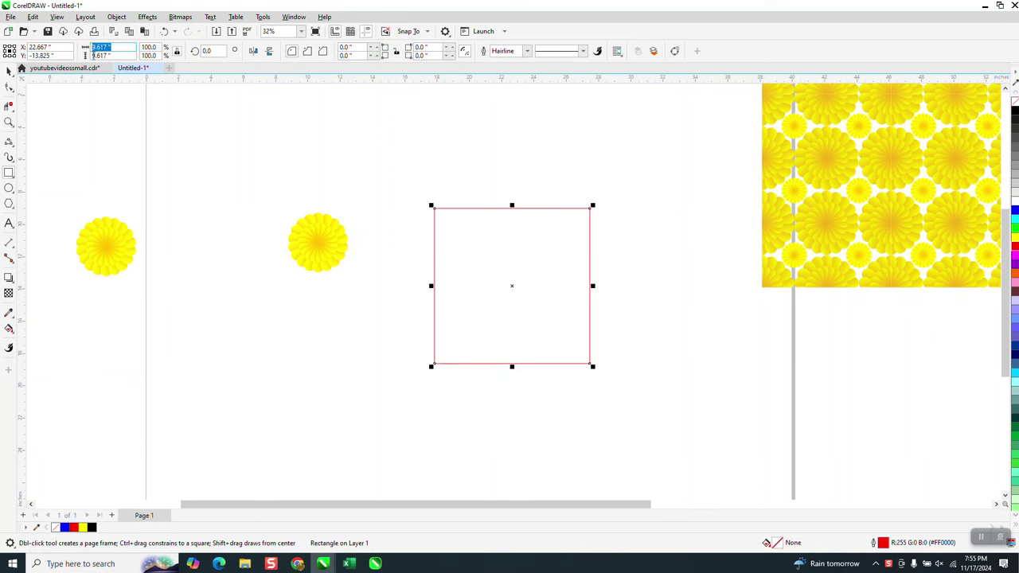
{"action": "type", "text": "6"}
{"action": "key", "text": "Return"}
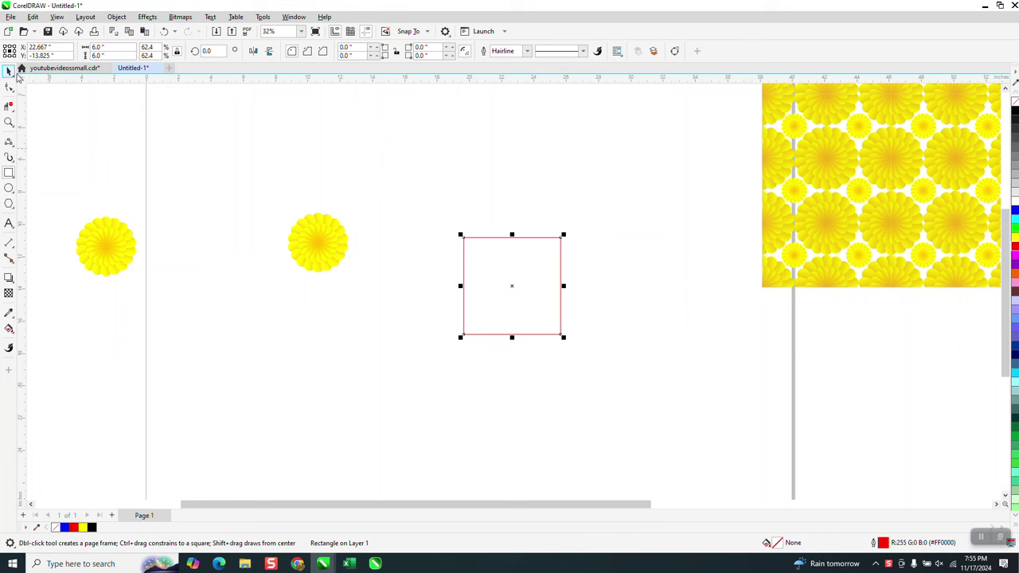
{"action": "left_click", "coordinate": [364, 120]}
{"action": "left_click", "coordinate": [10, 71]}
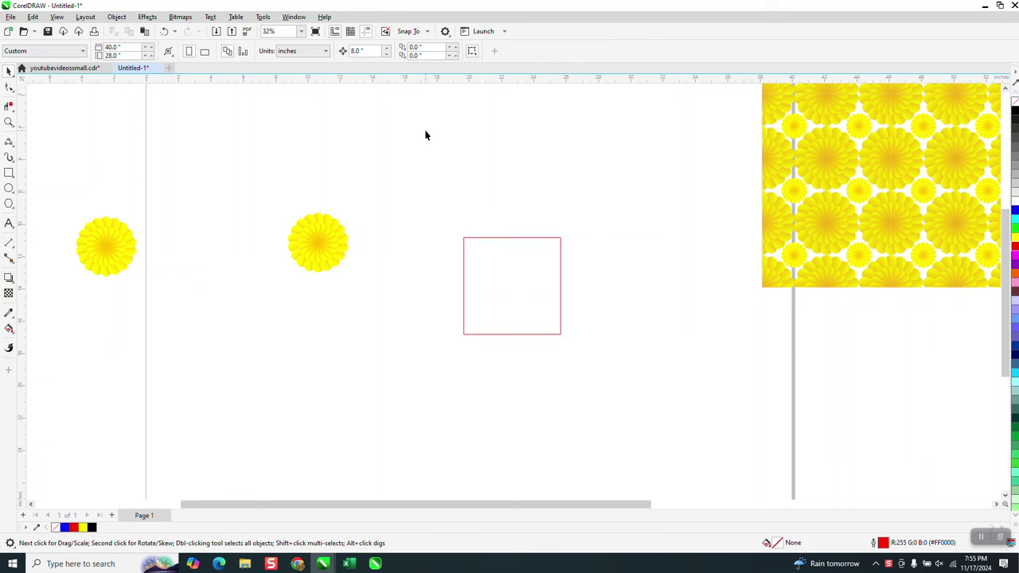
Step: Set the nudge distance to 6 inches and move the page's flower so its centre snaps to the square's upper-left corner
{"action": "left_click", "coordinate": [358, 51]}
{"action": "type", "text": "6"}
{"action": "left_click", "coordinate": [317, 240]}
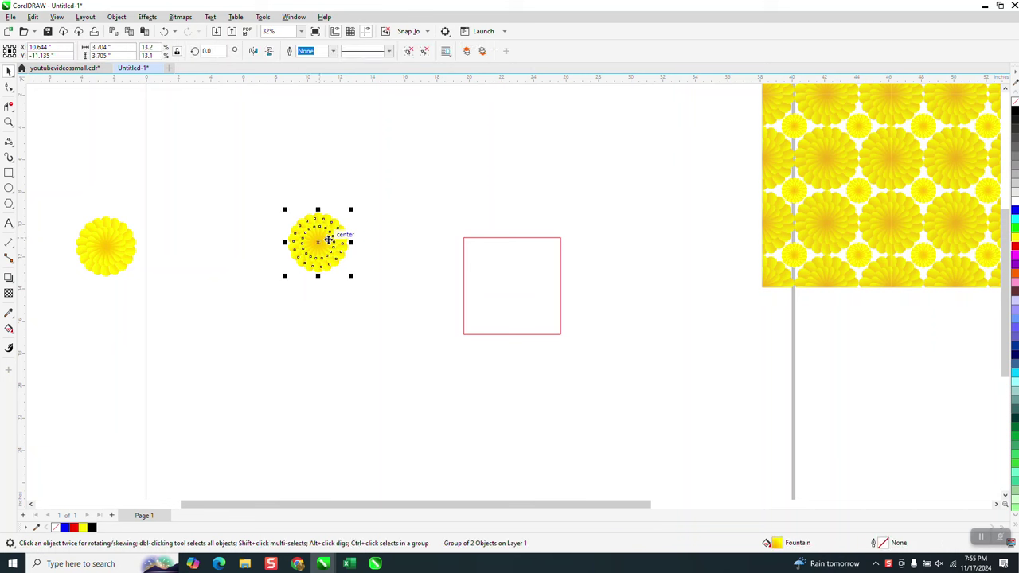
{"action": "left_click_drag", "start_coordinate": [322, 237], "coordinate": [463, 241]}
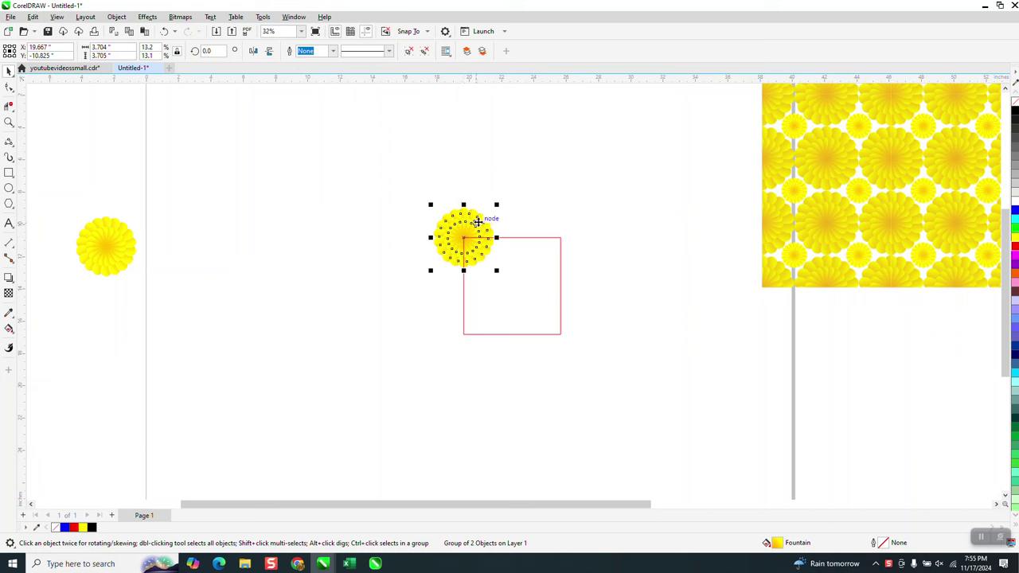
Step: Place copies of the flower centred on the square's other three corners, 6 inches apart
{"action": "key", "text": "ctrl+d"}
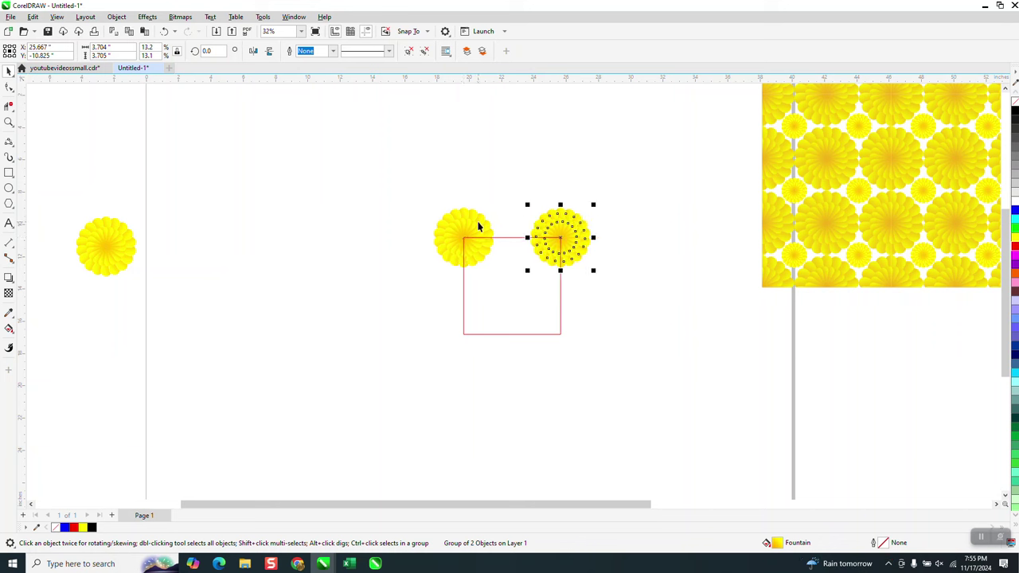
{"action": "key", "text": "ctrl+d"}
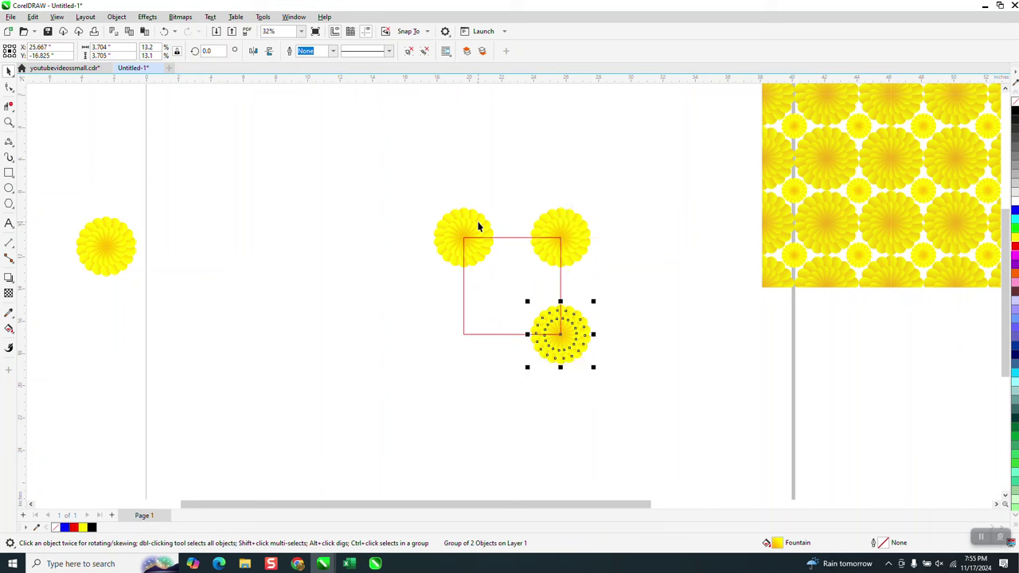
{"action": "key", "text": "ctrl+d"}
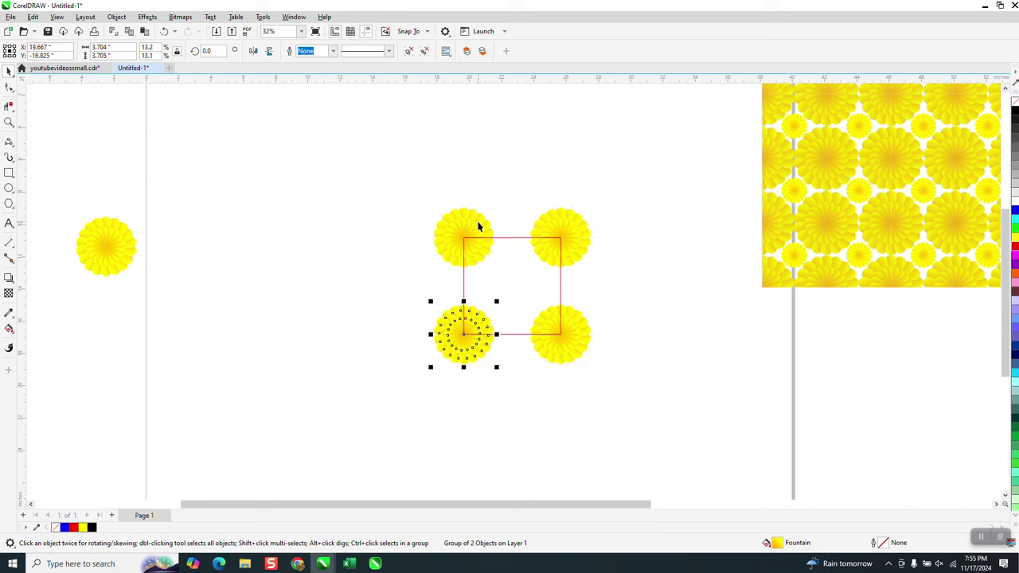
Step: Shift the square 12 inches left, clear of the flowers, and group the four corner flowers
{"action": "left_click", "coordinate": [561, 281]}
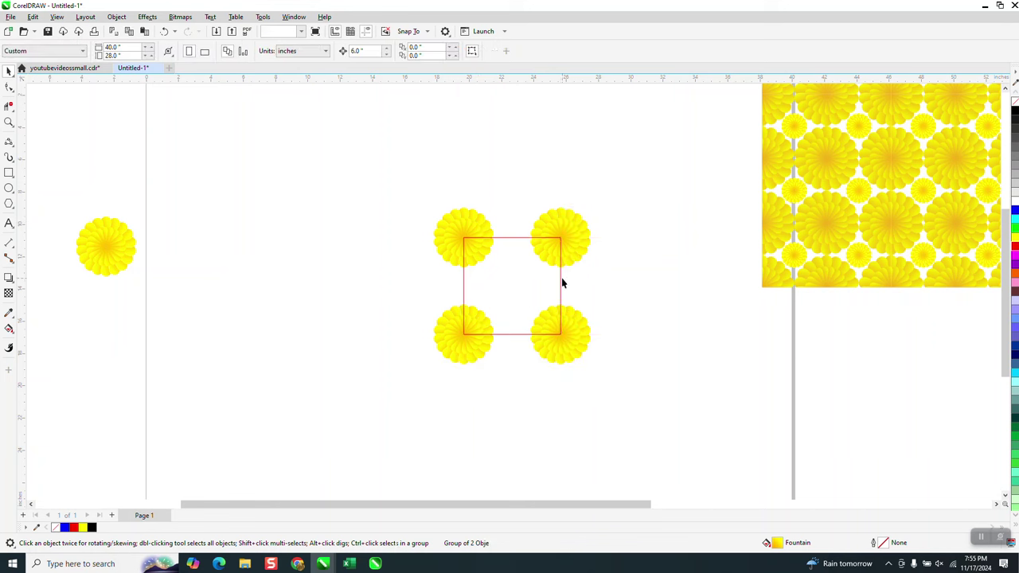
{"action": "key", "text": "ctrl+d"}
{"action": "key", "text": "ctrl+d"}
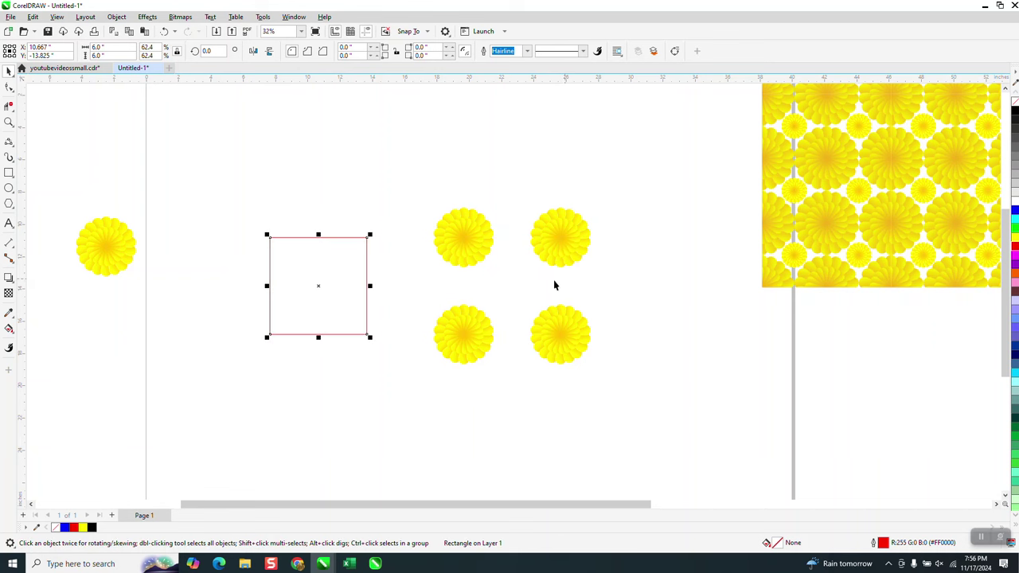
{"action": "left_click_drag", "start_coordinate": [400, 176], "coordinate": [661, 414]}
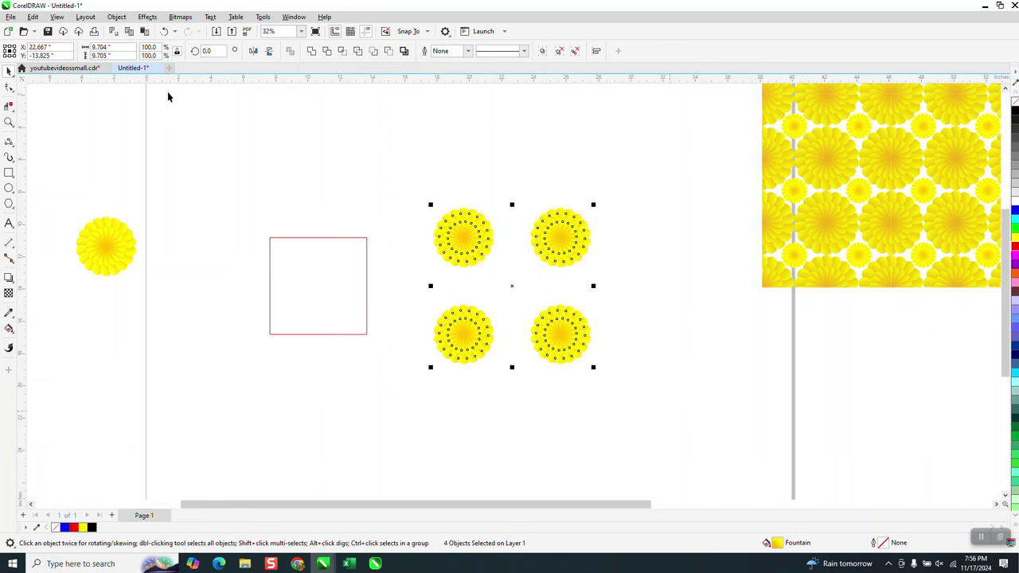
{"action": "left_click", "coordinate": [116, 17]}
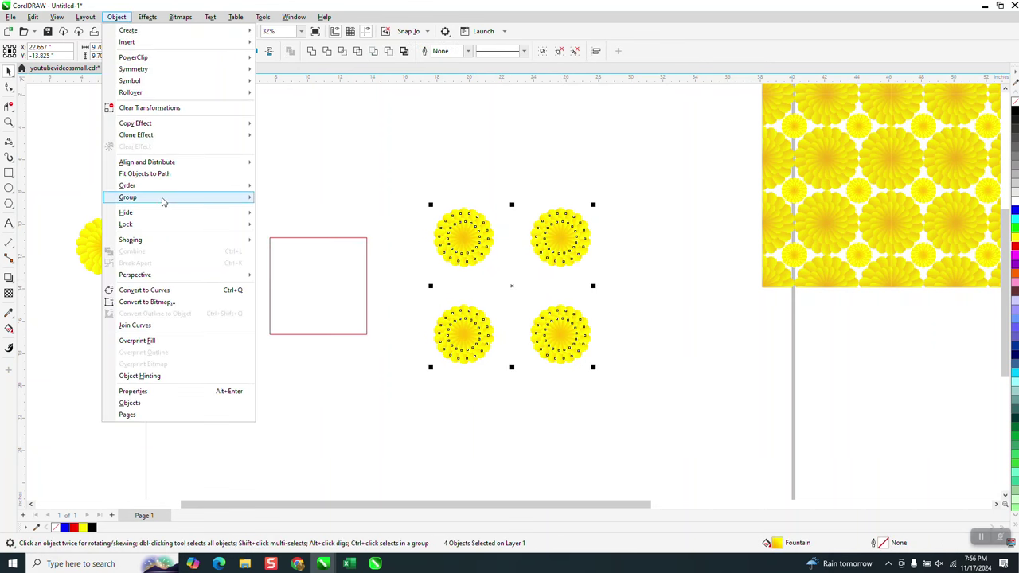
{"action": "mouse_move", "coordinate": [162, 201]}
{"action": "left_click", "coordinate": [286, 197]}
Step: Move the square 12 inches right so its corners sit on the centres of the four grouped flowers
{"action": "left_click", "coordinate": [352, 269]}
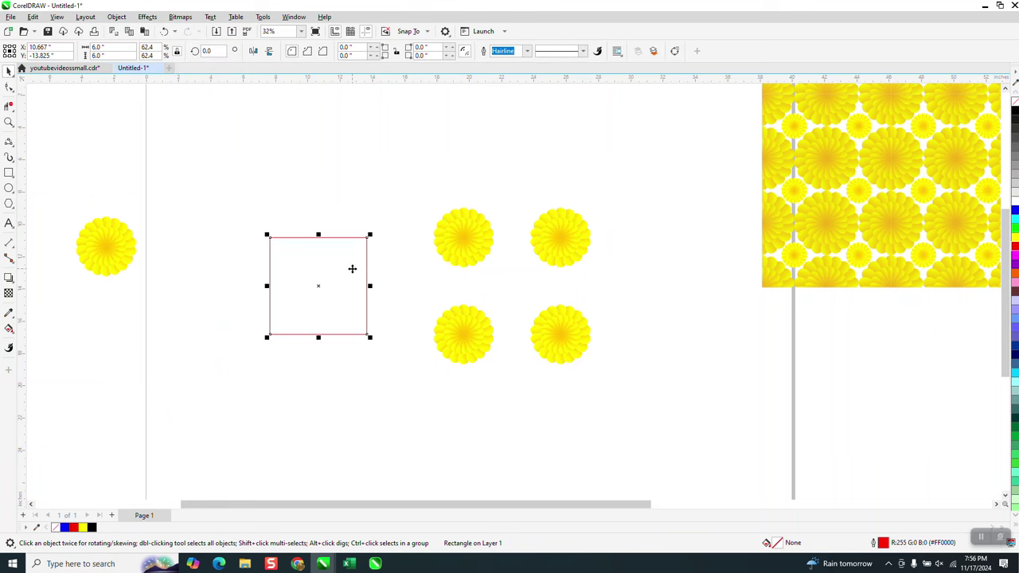
{"action": "left_click_drag", "start_coordinate": [352, 270], "coordinate": [545, 269]}
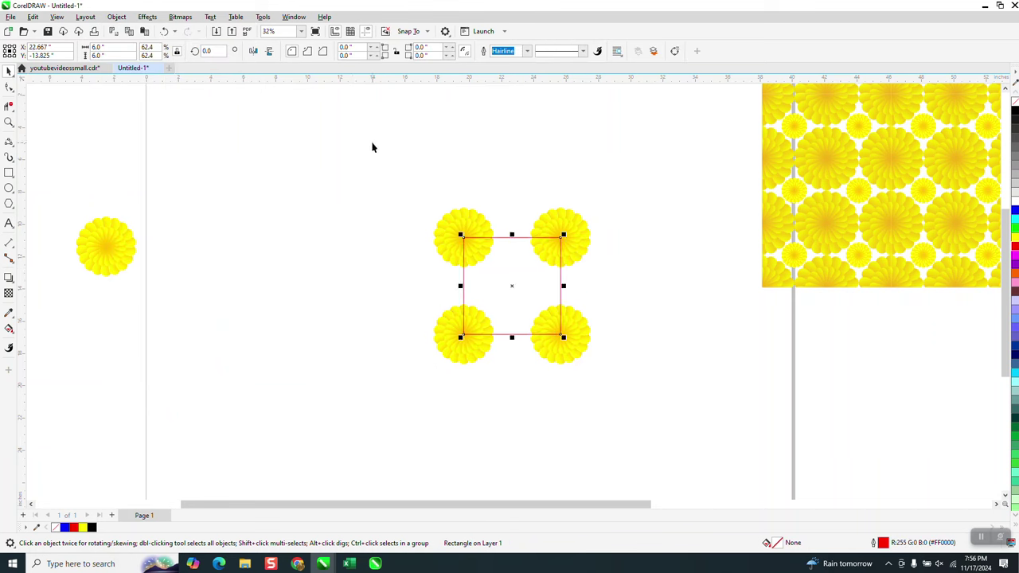
Step: Examine up close how the square's upper-right corner lines up with the flower's centre
{"action": "left_click_drag", "start_coordinate": [371, 147], "coordinate": [620, 243]}
{"action": "left_click", "coordinate": [9, 122]}
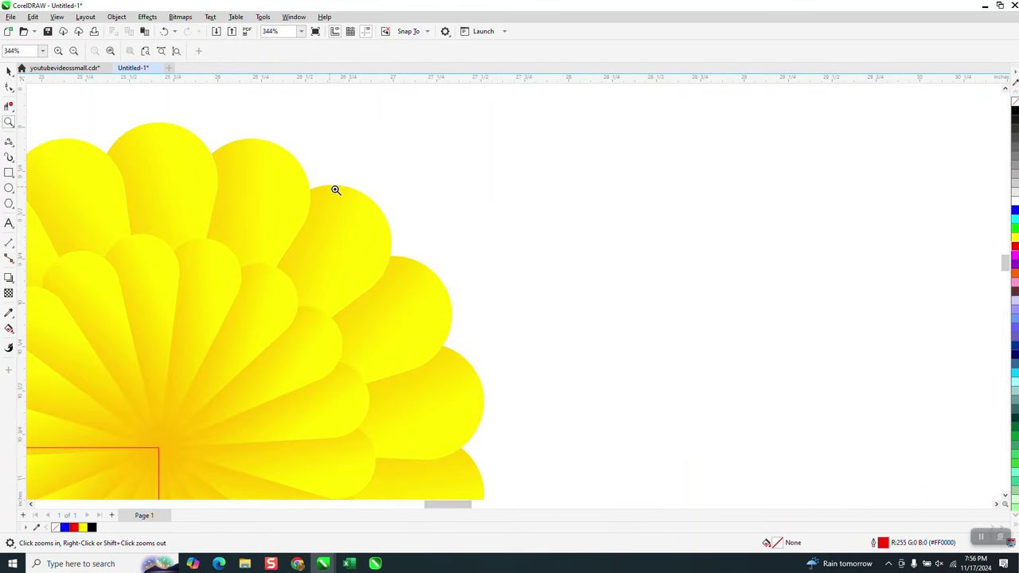
{"action": "left_click_drag", "start_coordinate": [336, 191], "coordinate": [452, 275]}
{"action": "right_click", "coordinate": [459, 267]}
{"action": "right_click", "coordinate": [466, 219]}
{"action": "right_click", "coordinate": [484, 196]}
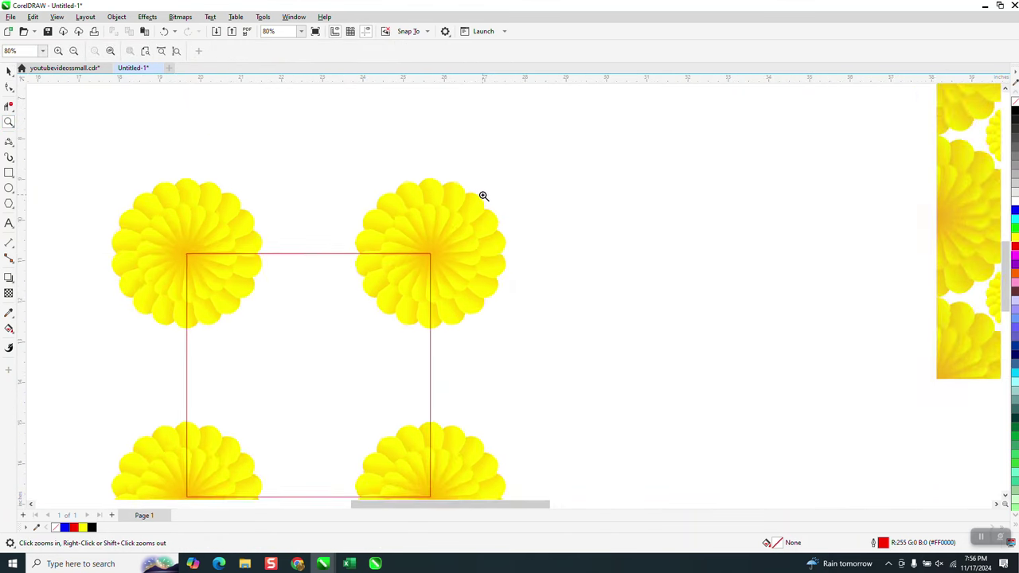
{"action": "right_click", "coordinate": [271, 156]}
{"action": "key", "text": "space"}
{"action": "scroll", "coordinate": [160, 100], "scroll_direction": "down", "scroll_amount": 1}
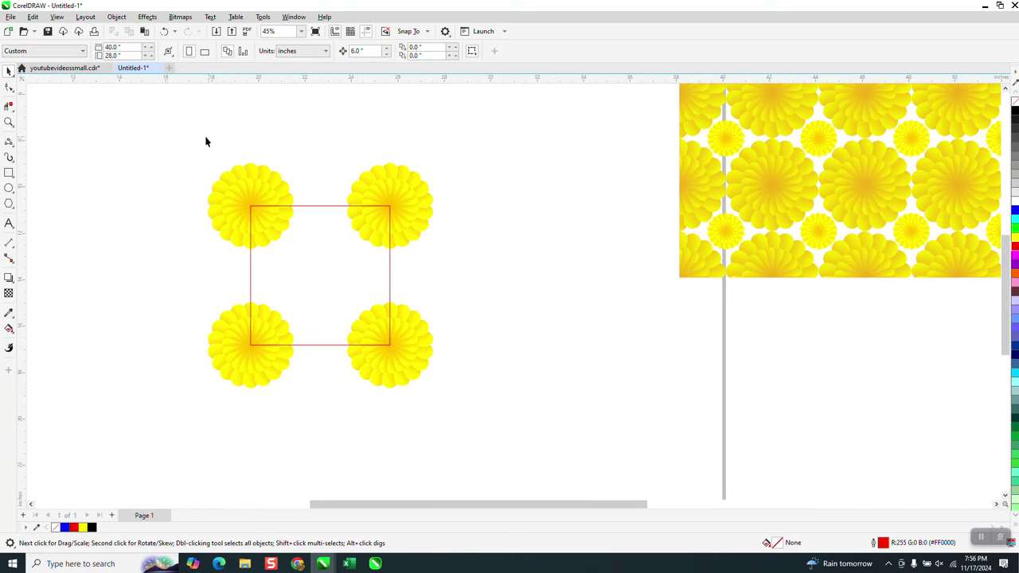
Step: Intersect the flower group with the square, group the resulting quarter flowers, and shift them 12 inches left
{"action": "left_click_drag", "start_coordinate": [167, 131], "coordinate": [548, 419]}
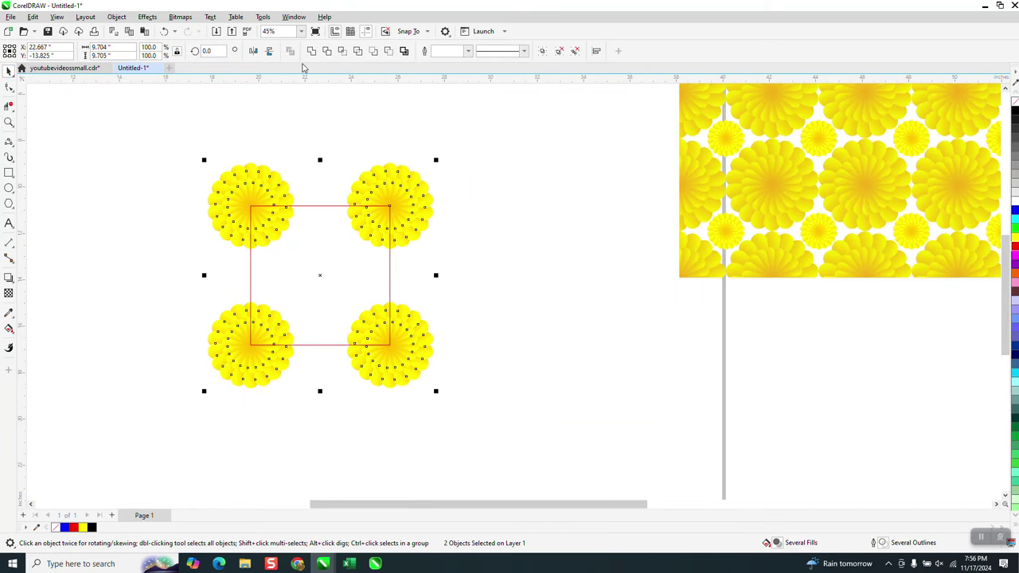
{"action": "left_click", "coordinate": [342, 50]}
{"action": "scroll", "coordinate": [510, 189], "scroll_direction": "down", "scroll_amount": 2}
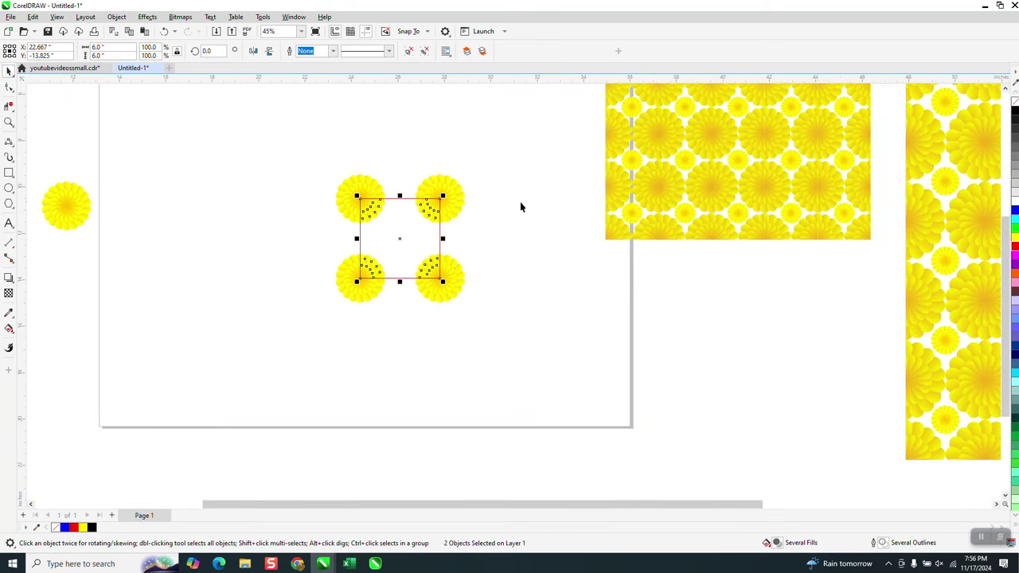
{"action": "key", "text": "ctrl+g"}
{"action": "key", "text": "Left"}
{"action": "key", "text": "Left"}
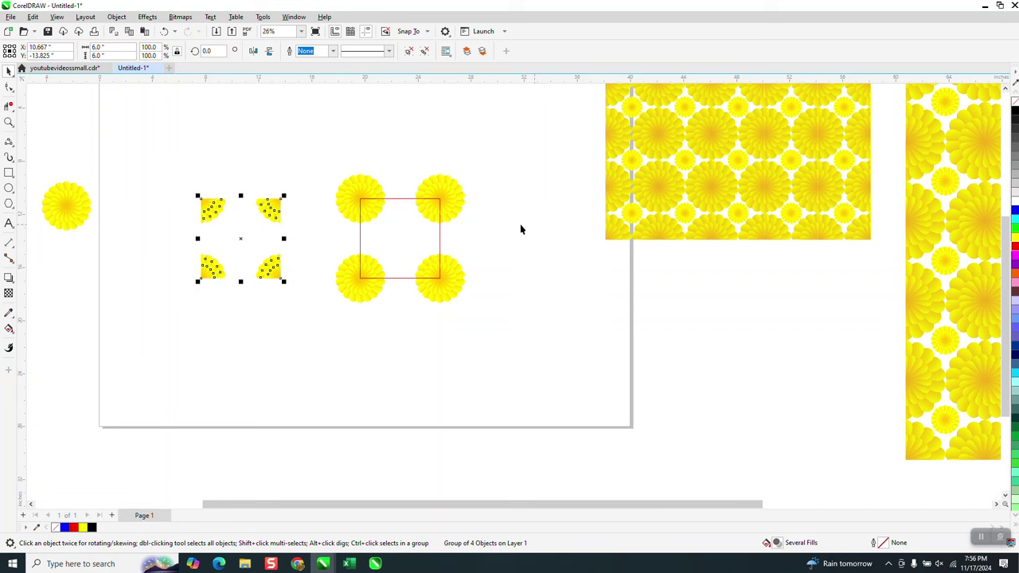
Step: Move the original four flowers and the square 12 inches up, out of the working area
{"action": "left_click_drag", "start_coordinate": [326, 155], "coordinate": [489, 325]}
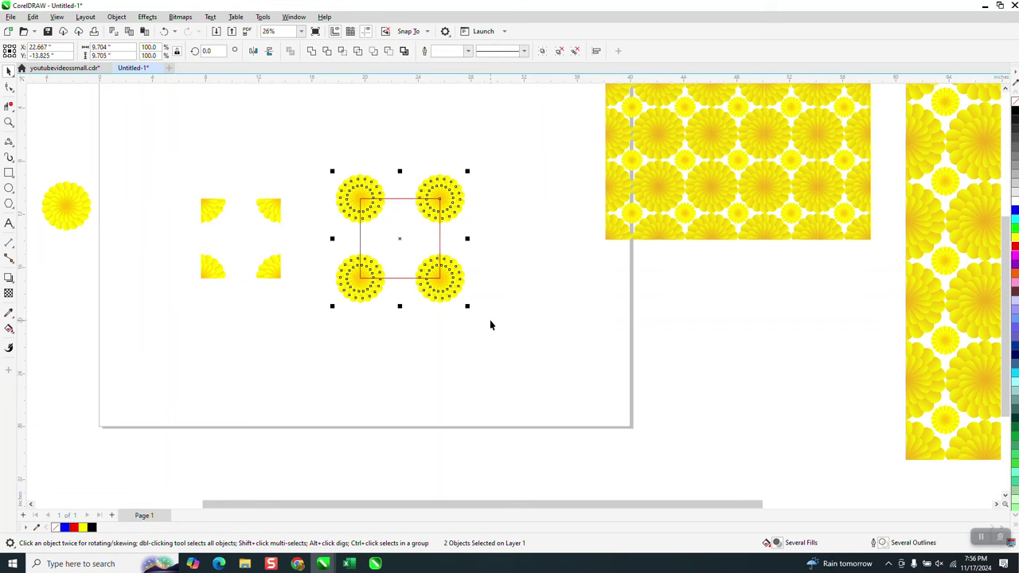
{"action": "key", "text": "Up"}
{"action": "key", "text": "Up"}
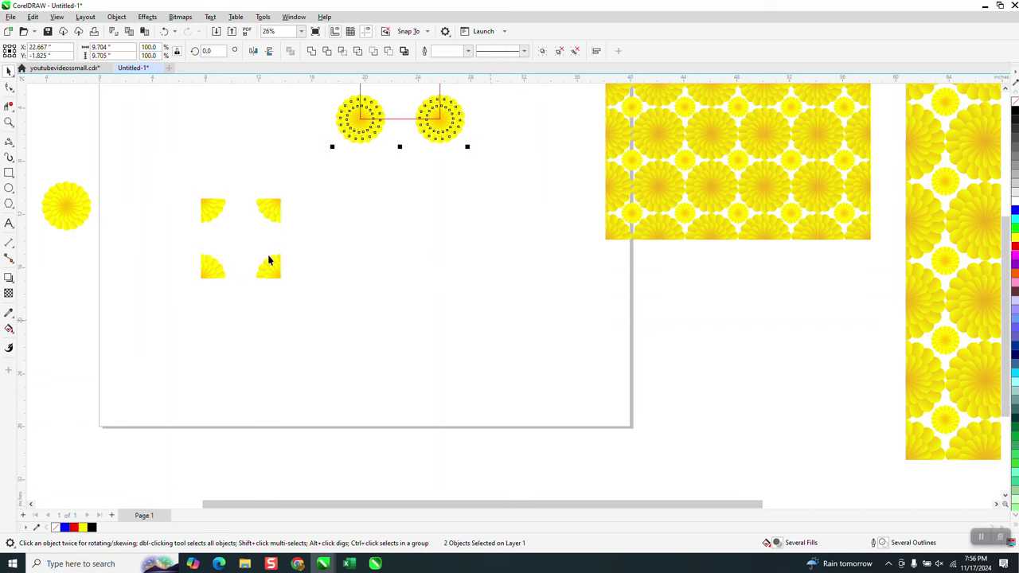
Step: Centre the quarter-flower group on the page and centre the spare whole flower on the page inside it
{"action": "left_click", "coordinate": [244, 241]}
{"action": "left_click", "coordinate": [269, 217]}
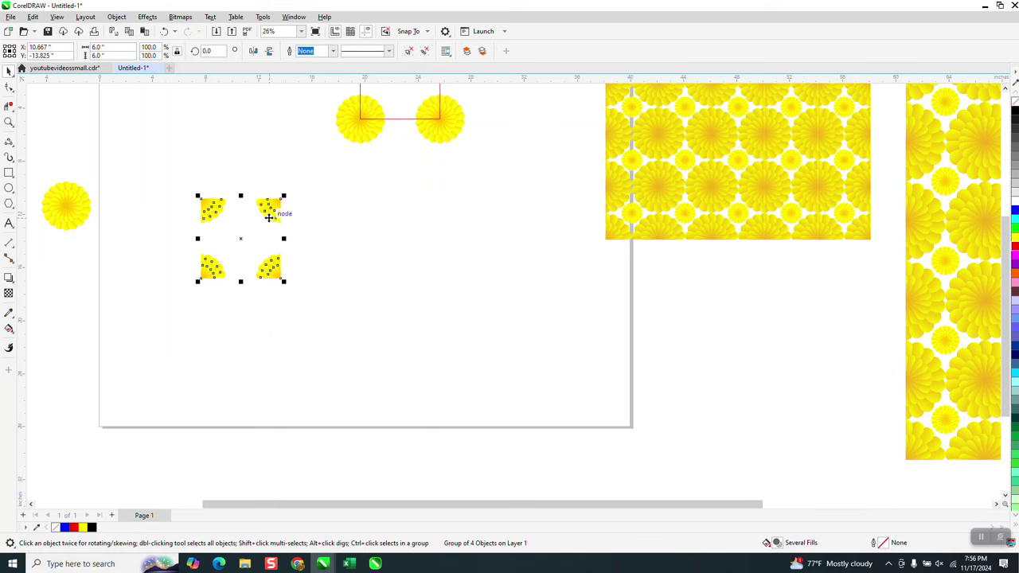
{"action": "key", "text": "p"}
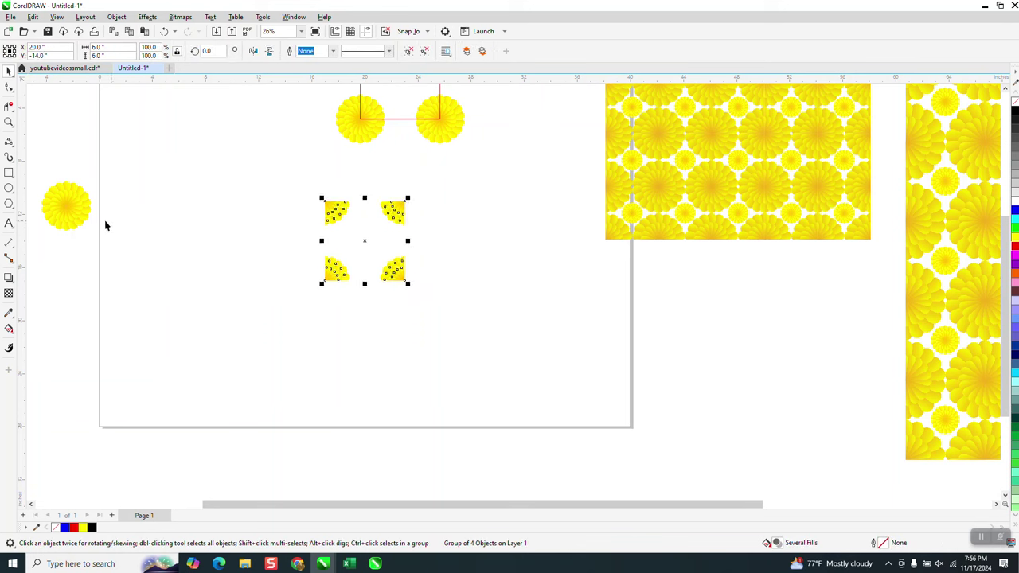
{"action": "left_click", "coordinate": [81, 213]}
{"action": "key", "text": "p"}
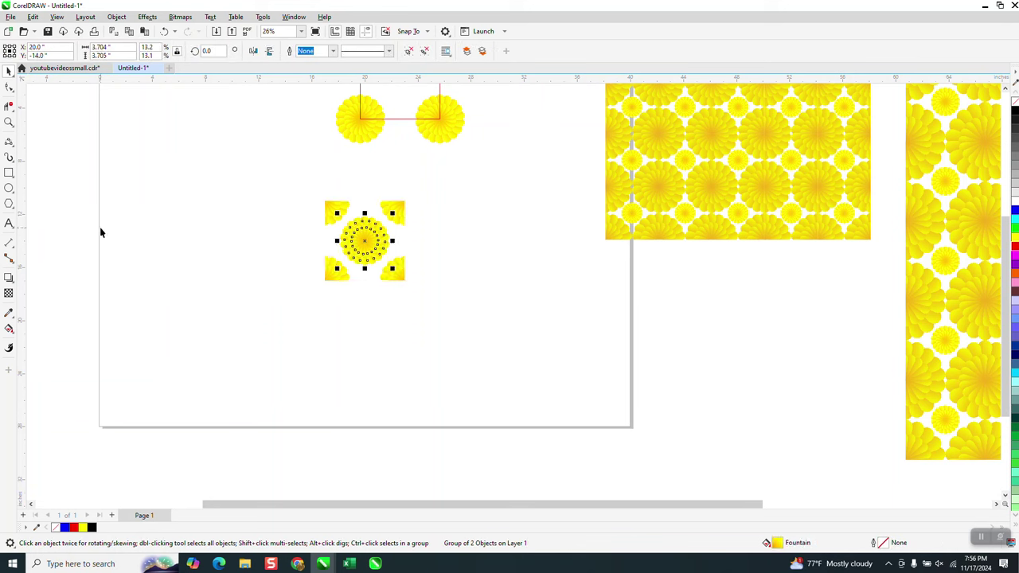
{"action": "left_click_drag", "start_coordinate": [285, 177], "coordinate": [482, 313]}
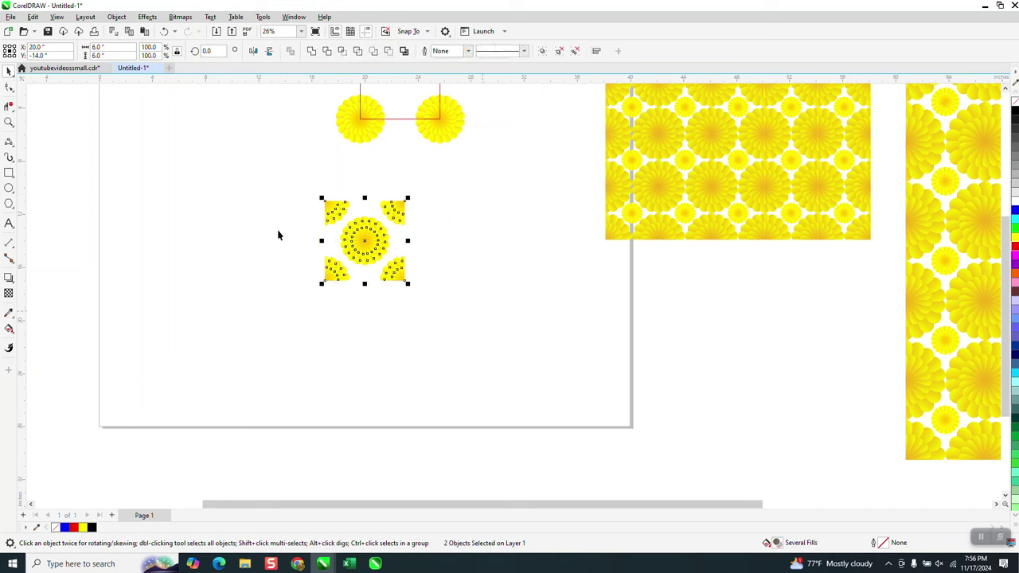
{"action": "left_click", "coordinate": [199, 133]}
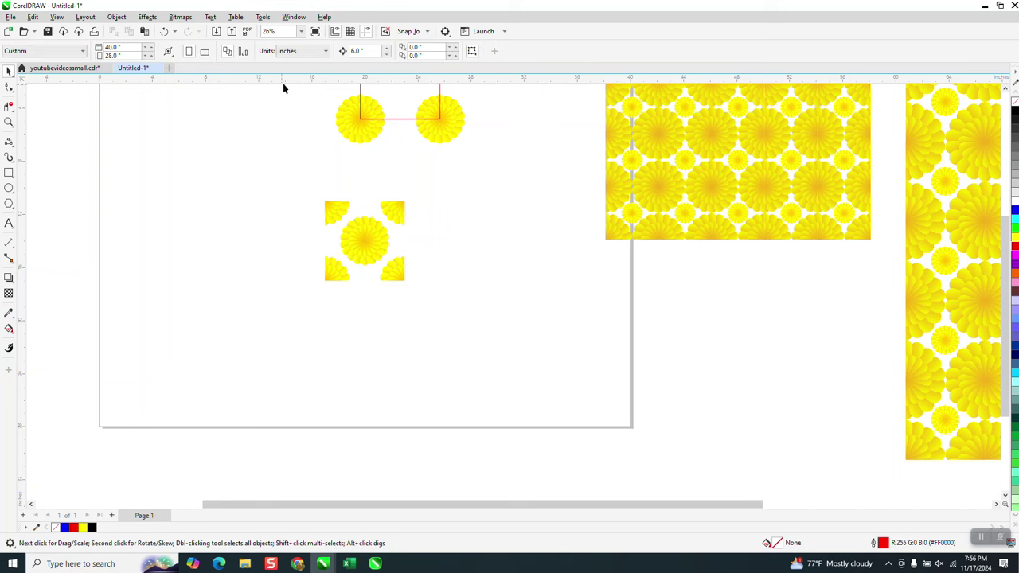
Step: Set the nudge distance to 5.99 inches and move the complete flower tile near the page's left edge, at about X 5.7 inches
{"action": "left_click", "coordinate": [356, 51]}
{"action": "type", "text": "5.99"}
{"action": "key", "text": "Return"}
{"action": "left_click_drag", "start_coordinate": [313, 200], "coordinate": [435, 294]}
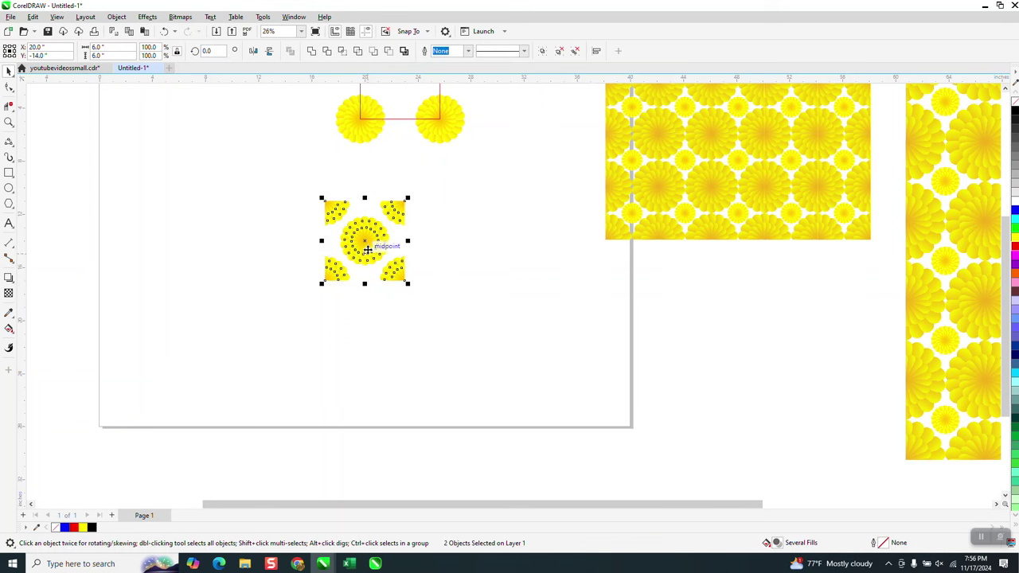
{"action": "left_click_drag", "start_coordinate": [384, 252], "coordinate": [195, 251]}
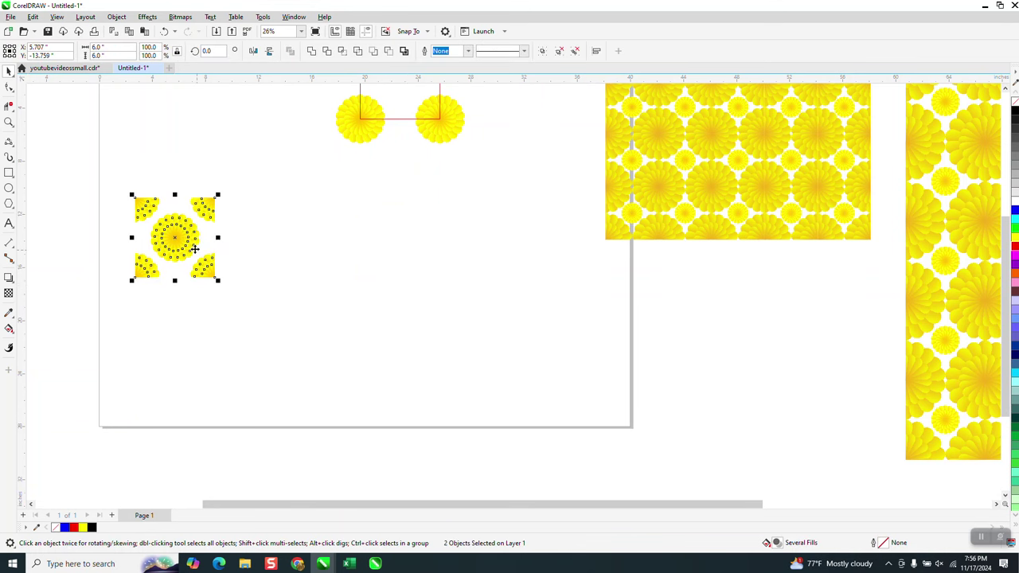
Step: Repeat the flower tile five times to the right at 5.99-inch spacing to build a row across the page
{"action": "key", "text": "ctrl+d"}
{"action": "key", "text": "ctrl+d"}
{"action": "key", "text": "ctrl+d"}
{"action": "key", "text": "ctrl+d"}
{"action": "key", "text": "ctrl+d"}
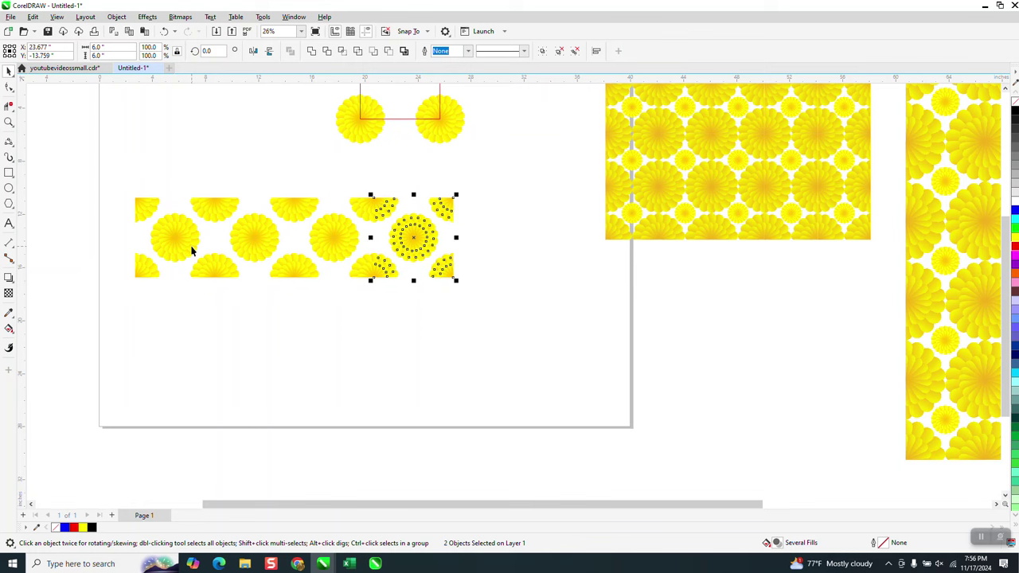
Step: Repeat the six-tile flower row three times downward at 5.99-inch spacing and undo the last copied row
{"action": "left_click_drag", "start_coordinate": [114, 181], "coordinate": [630, 314]}
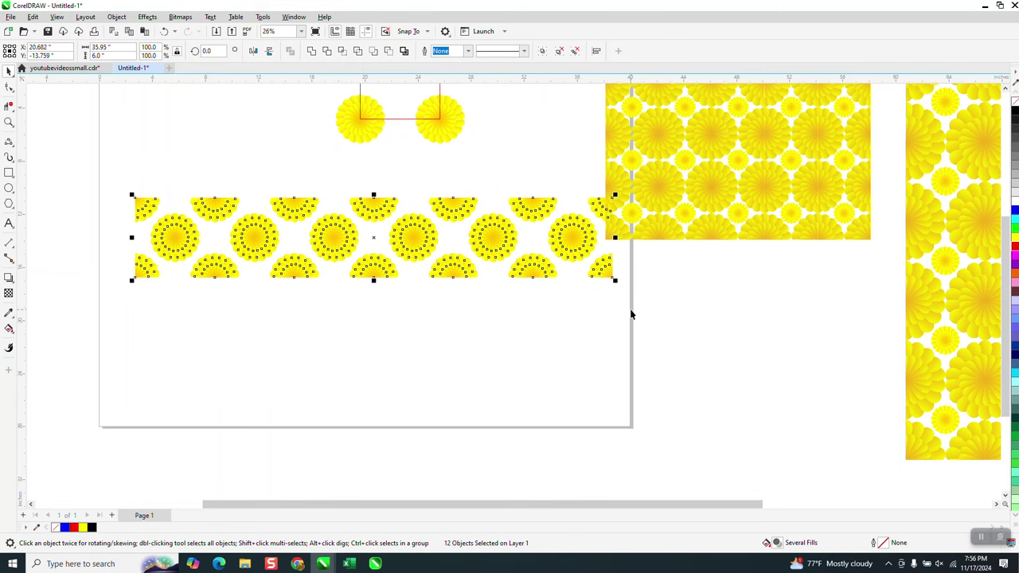
{"action": "key", "text": "ctrl+d"}
{"action": "key", "text": "ctrl+d"}
{"action": "key", "text": "ctrl+d"}
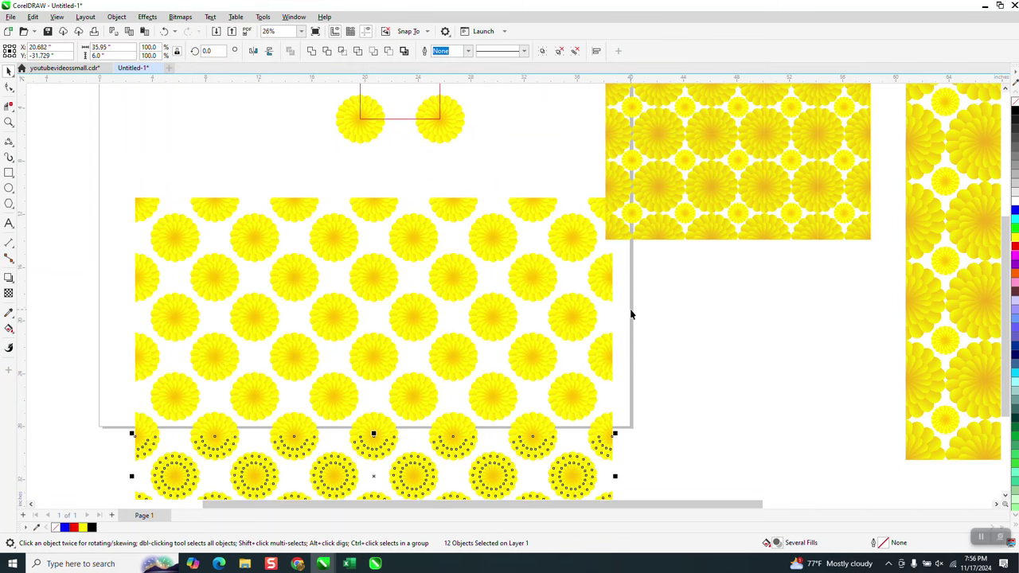
{"action": "scroll", "coordinate": [371, 287], "scroll_direction": "down", "scroll_amount": 2}
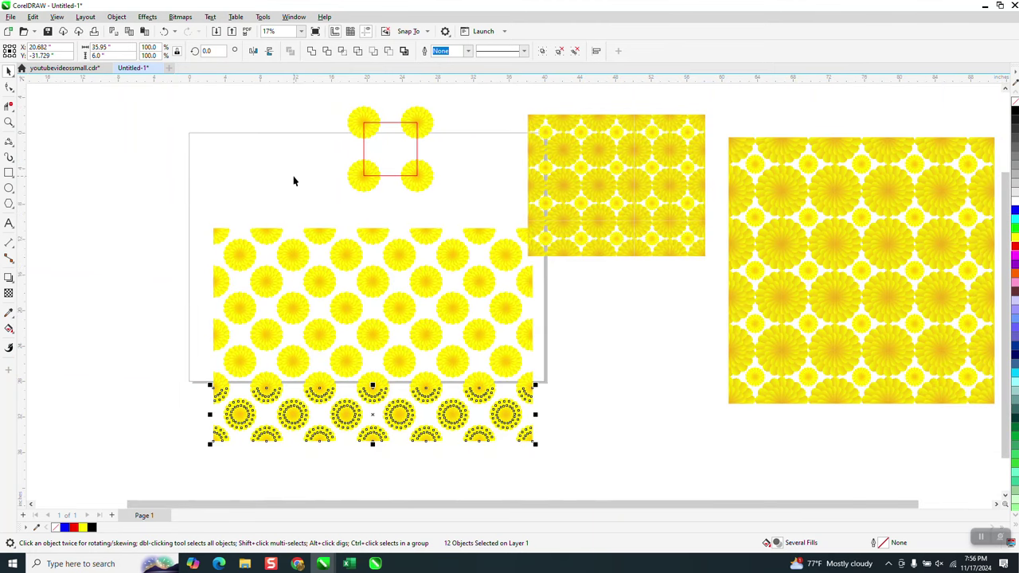
{"action": "left_click", "coordinate": [284, 184]}
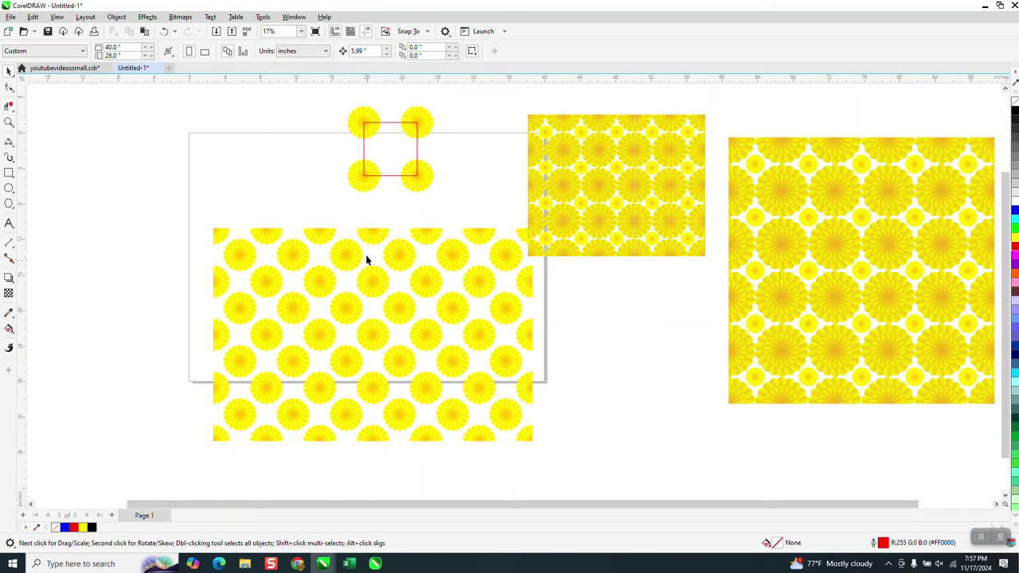
{"action": "left_click", "coordinate": [166, 33]}
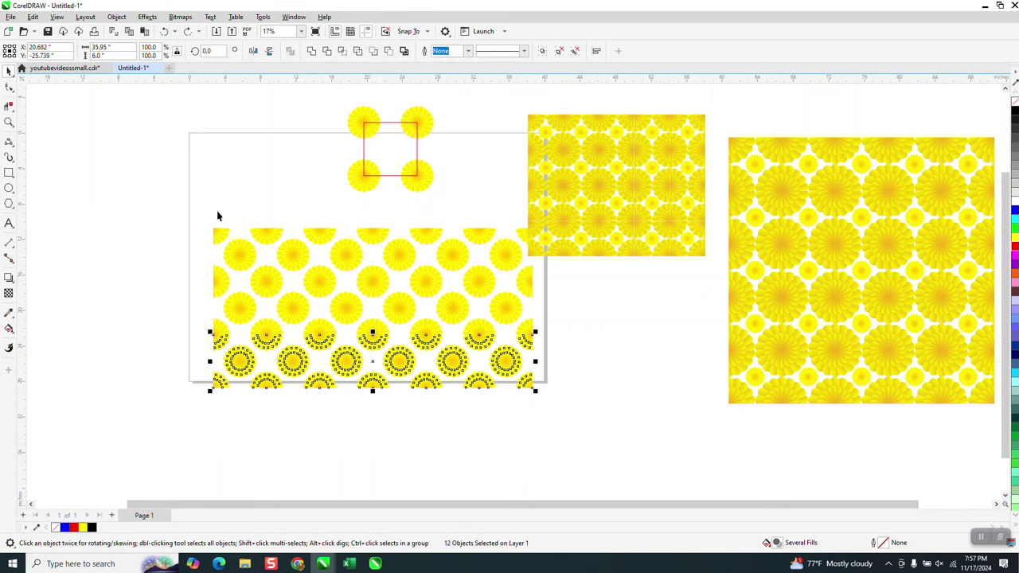
Step: Move one whole flower out of the pattern to about X 4.7, Y -3.3 inches and delete all the remaining tiled rows
{"action": "left_click", "coordinate": [239, 255]}
{"action": "left_click_drag", "start_coordinate": [239, 253], "coordinate": [231, 163]}
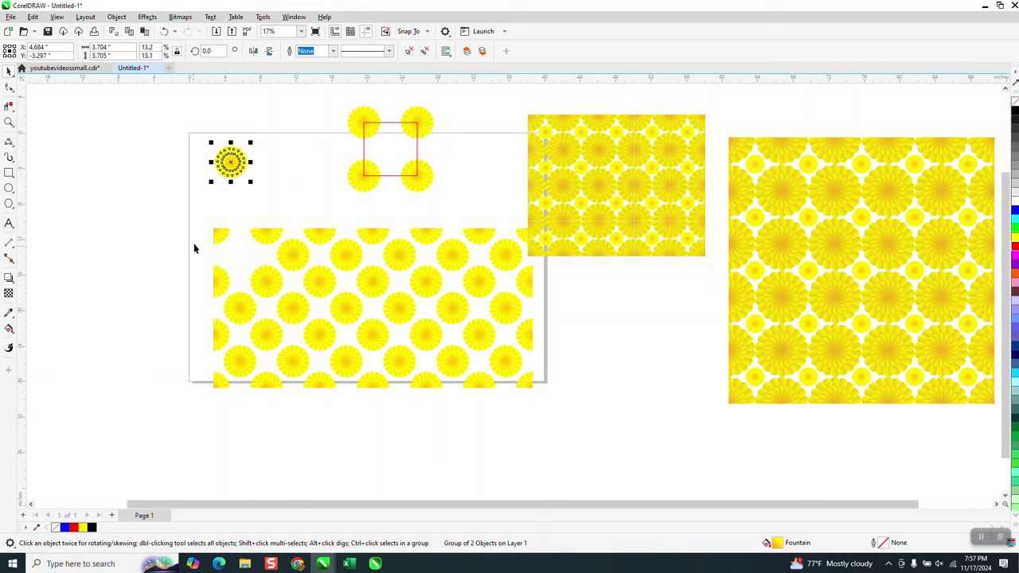
{"action": "left_click_drag", "start_coordinate": [198, 220], "coordinate": [569, 406]}
{"action": "key", "text": "Delete"}
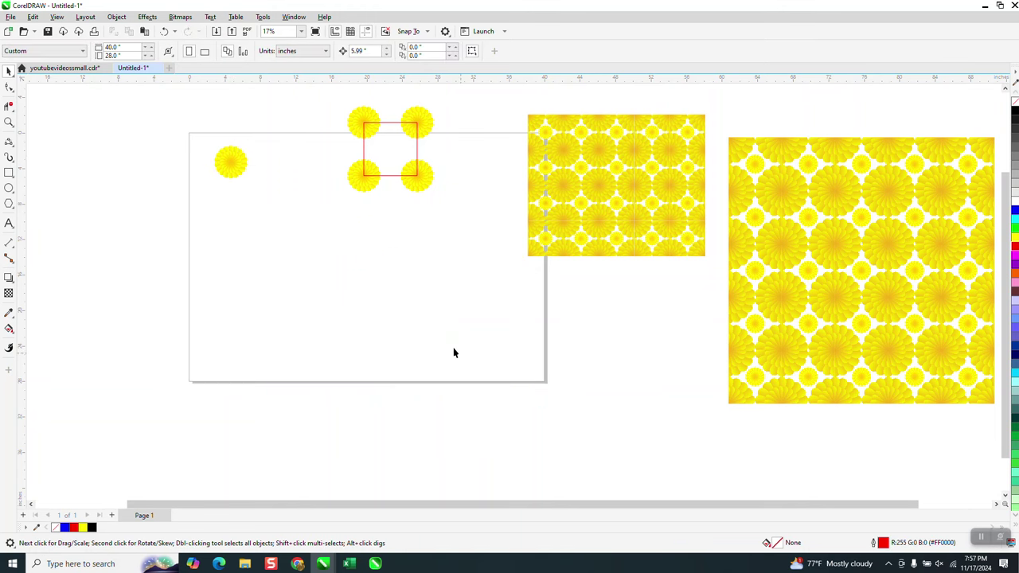
Step: Centre the four original flowers together with their red square on the page
{"action": "left_click", "coordinate": [239, 164]}
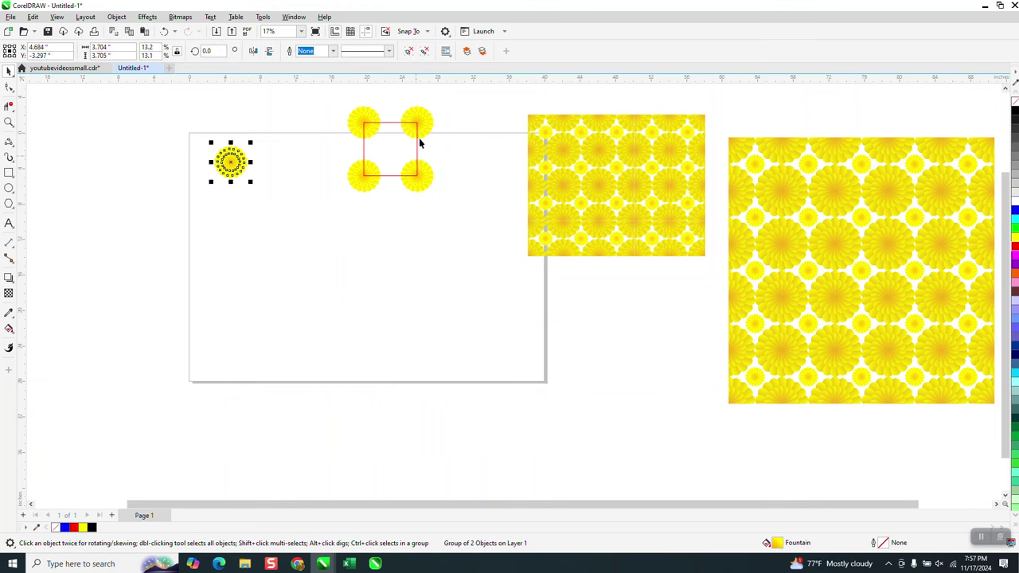
{"action": "left_click", "coordinate": [388, 156]}
{"action": "left_click_drag", "start_coordinate": [463, 217], "coordinate": [466, 221]}
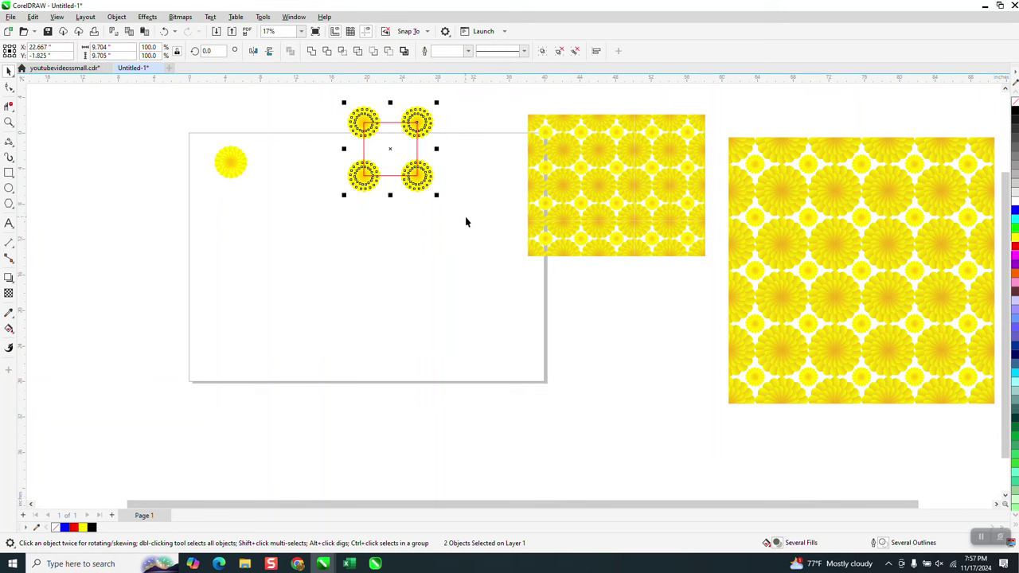
{"action": "key", "text": "p"}
{"action": "key", "text": "Escape"}
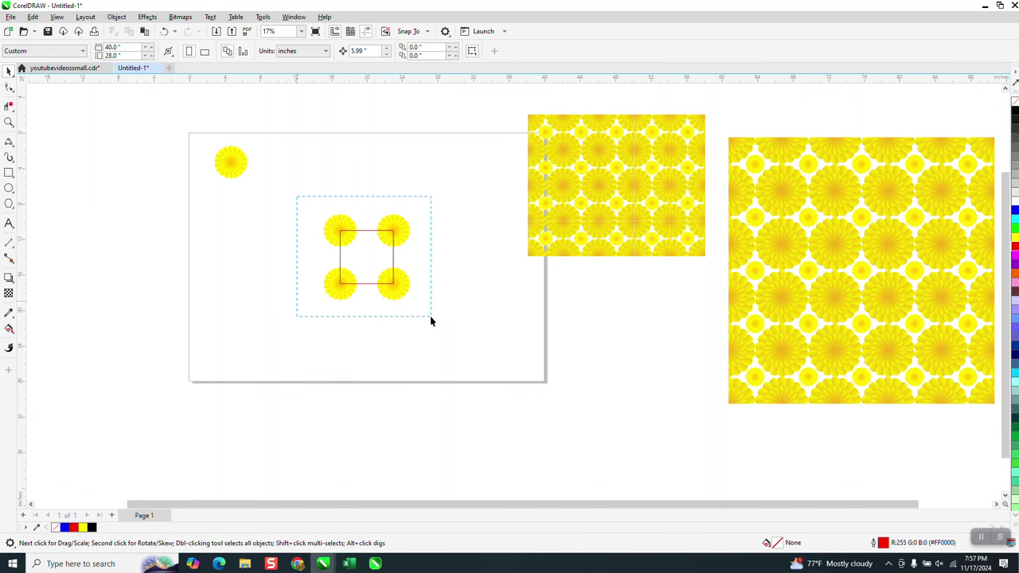
Step: Intersect the four flowers with the red square and move the resulting quarter-flower group about 12 inches up
{"action": "left_click_drag", "start_coordinate": [431, 321], "coordinate": [434, 318]}
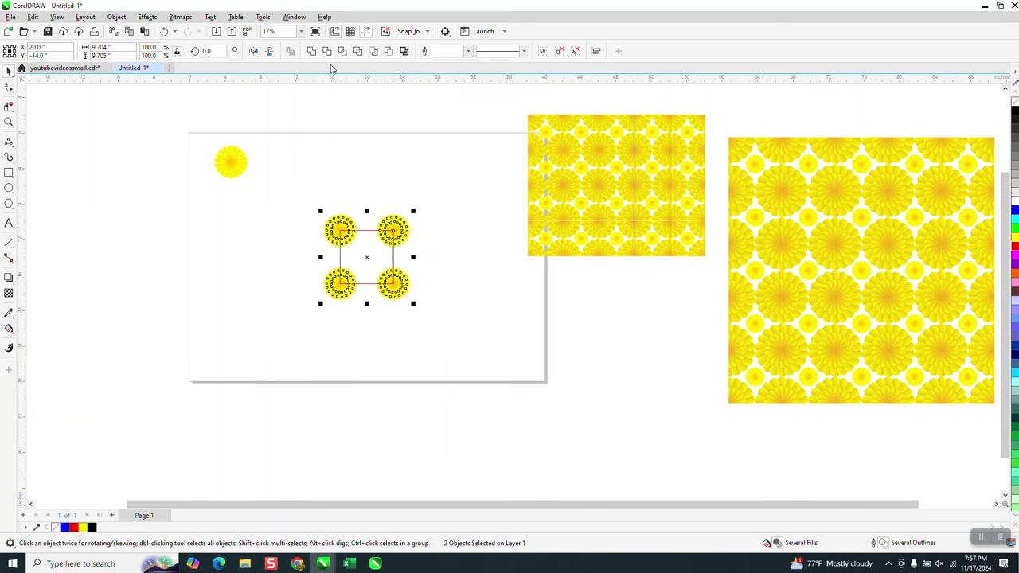
{"action": "left_click", "coordinate": [342, 51]}
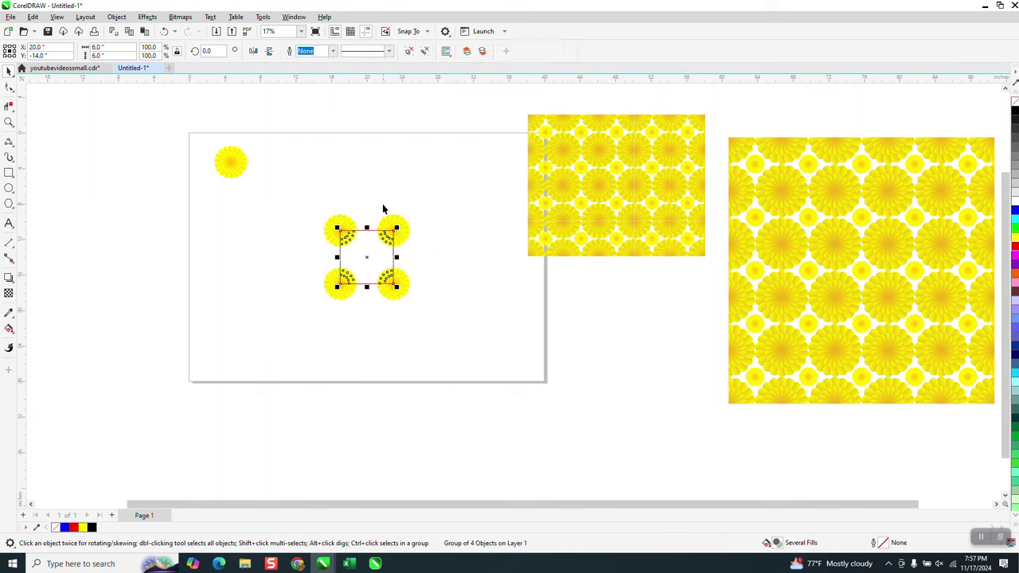
{"action": "key", "text": "Up"}
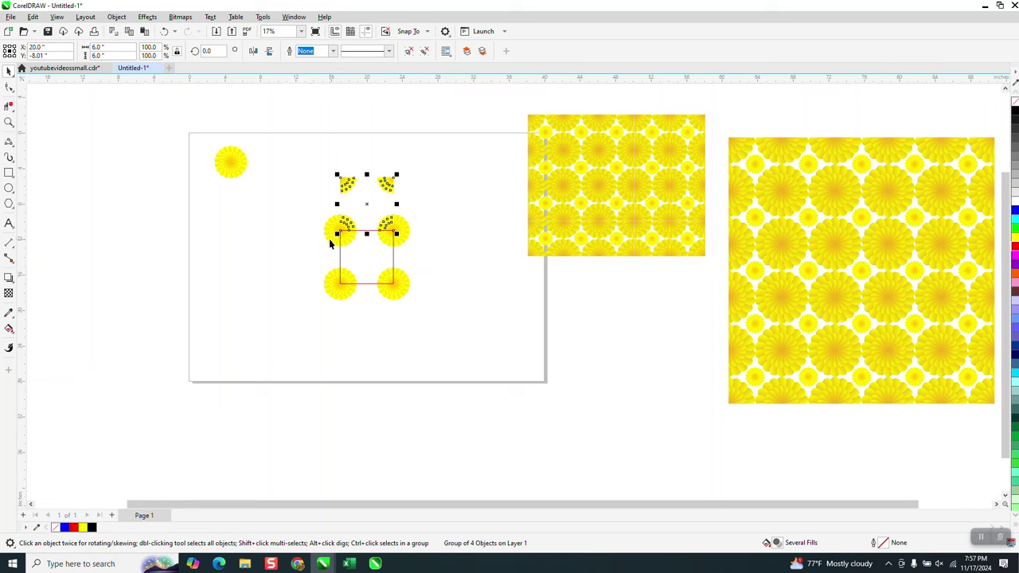
{"action": "key", "text": "Up"}
Step: Move the original four flowers and square about 18 inches down and return the quarter-flower group to the page centre
{"action": "key", "text": "Tab"}
{"action": "key", "text": "Down"}
{"action": "key", "text": "Down"}
{"action": "key", "text": "Down"}
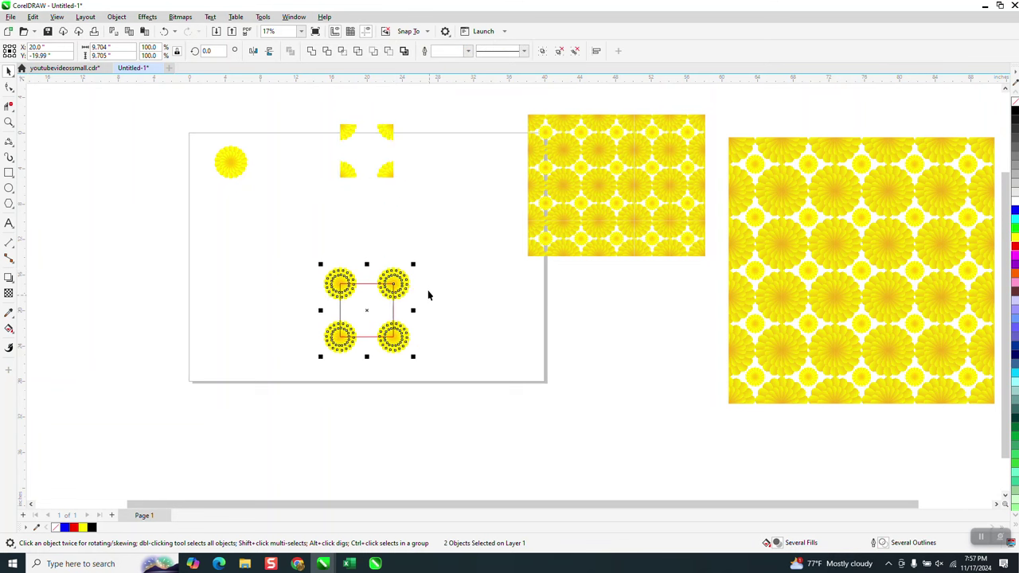
{"action": "left_click", "coordinate": [386, 172]}
{"action": "key", "text": "Down"}
{"action": "key", "text": "Down"}
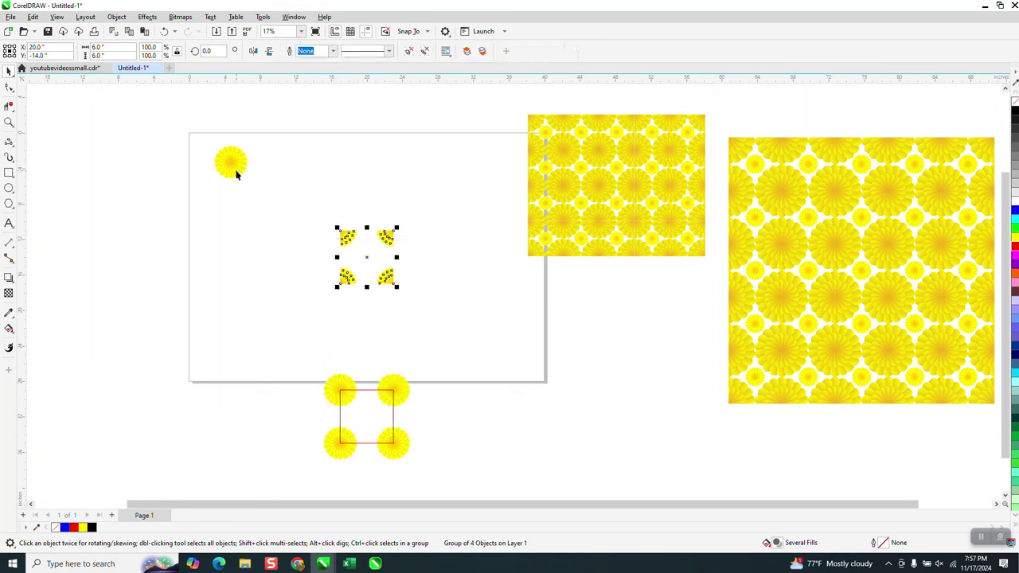
Step: Centre the spare whole flower on the page between the quarter flowers and enlarge it until it nearly reaches their petals
{"action": "left_click", "coordinate": [231, 161]}
{"action": "key", "text": "p"}
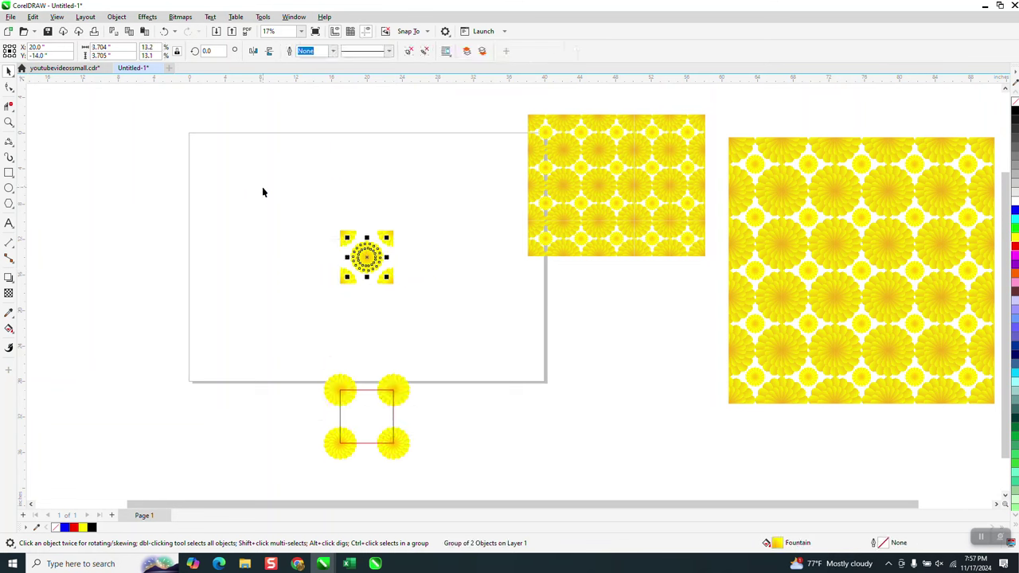
{"action": "left_click", "coordinate": [9, 122]}
{"action": "left_click_drag", "start_coordinate": [314, 218], "coordinate": [404, 277]}
{"action": "left_click", "coordinate": [16, 80]}
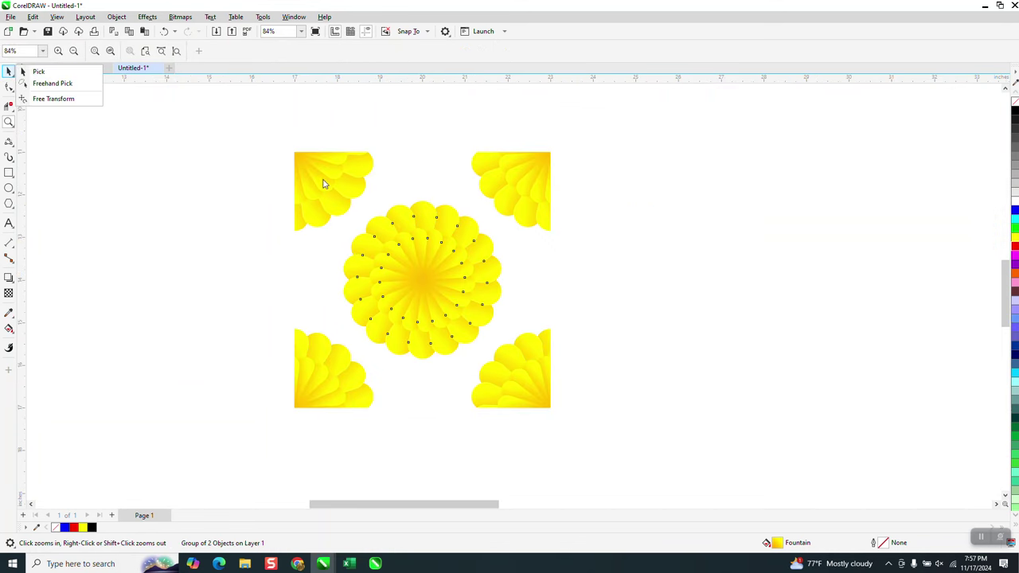
{"action": "left_click", "coordinate": [49, 72]}
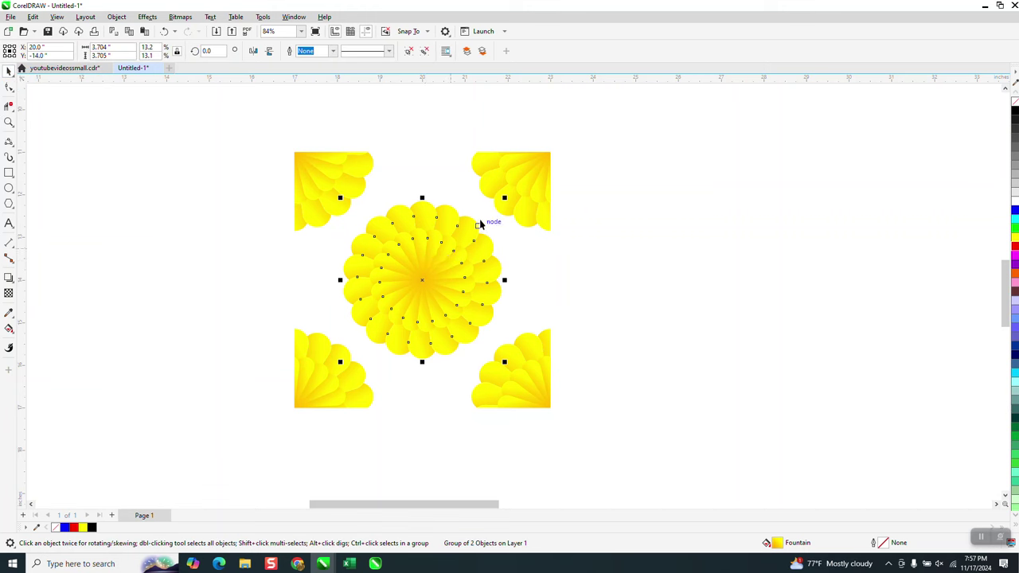
{"action": "left_click_drag", "start_coordinate": [505, 199], "coordinate": [531, 176]}
Step: Group the enlarged whole flower with the four quarter flowers as one tile
{"action": "scroll", "coordinate": [462, 266], "scroll_direction": "down", "scroll_amount": 2}
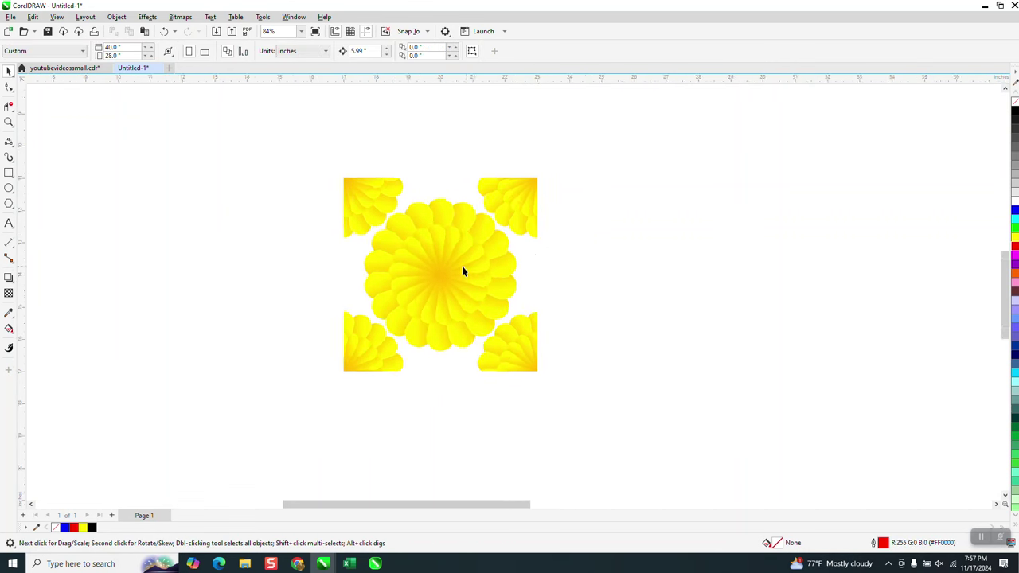
{"action": "left_click_drag", "start_coordinate": [334, 165], "coordinate": [629, 416]}
{"action": "key", "text": "ctrl+g"}
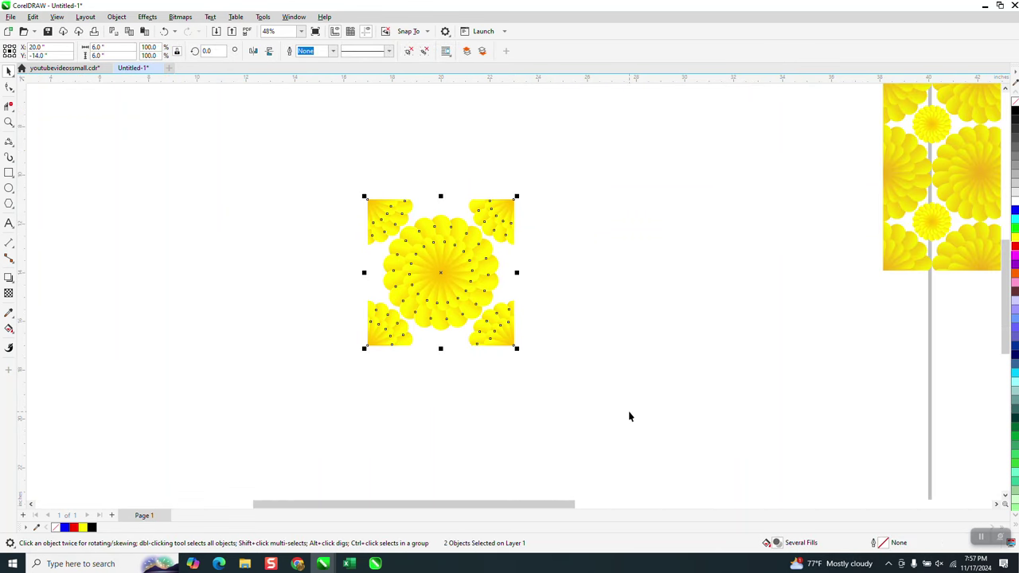
Step: Move the grouped tile to about X 8.3 inches and repeat it four times to the right at 5.99-inch spacing
{"action": "left_click", "coordinate": [382, 153]}
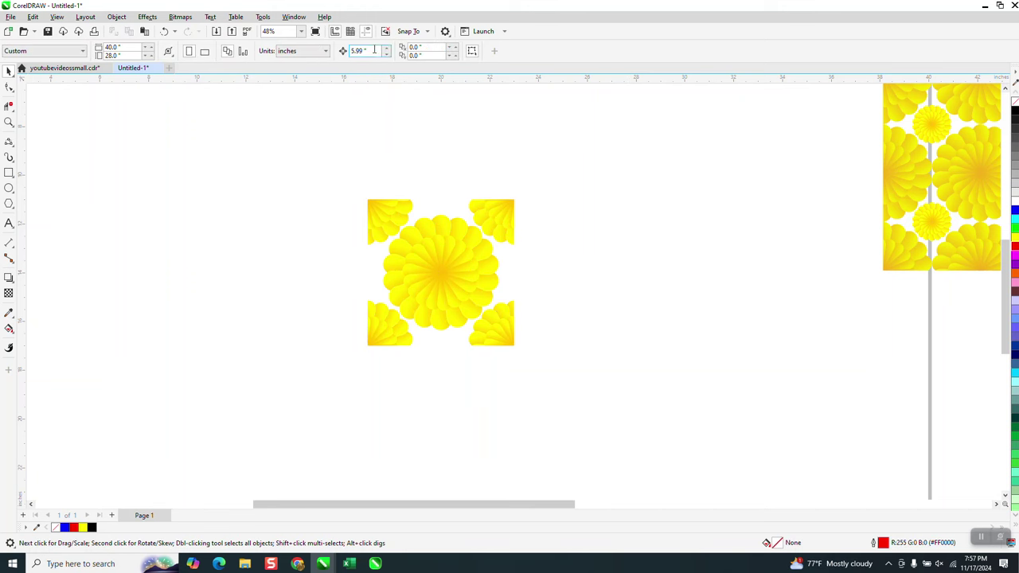
{"action": "left_click", "coordinate": [428, 271]}
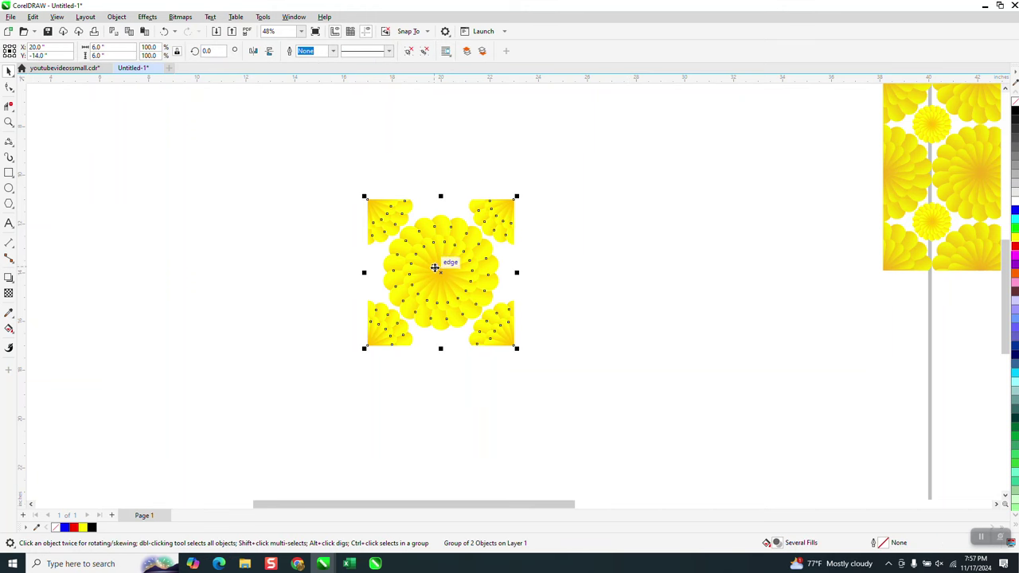
{"action": "left_click_drag", "start_coordinate": [438, 273], "coordinate": [153, 269]}
{"action": "key", "text": "ctrl+d"}
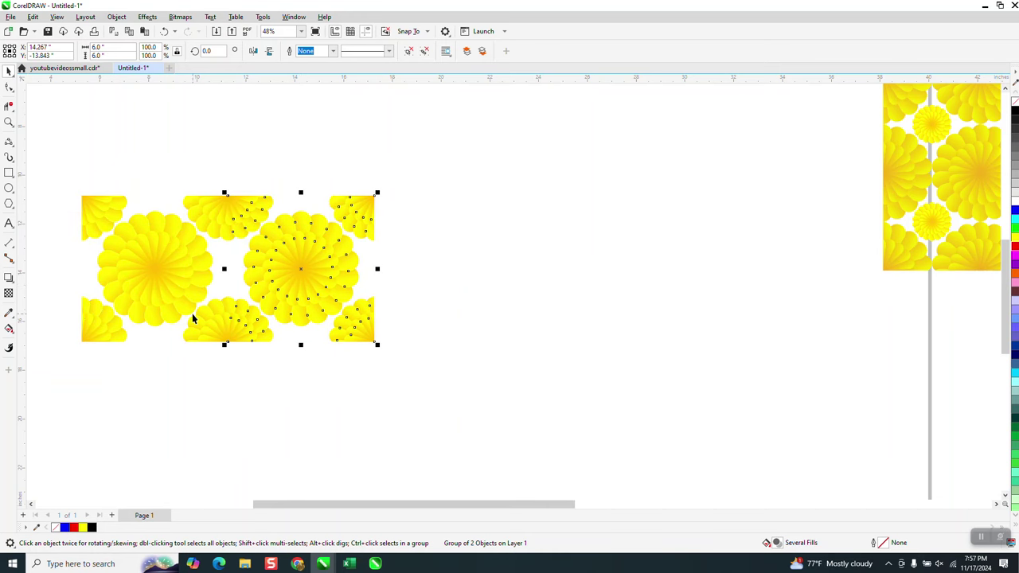
{"action": "key", "text": "ctrl+d"}
{"action": "key", "text": "ctrl+d"}
{"action": "key", "text": "ctrl+d"}
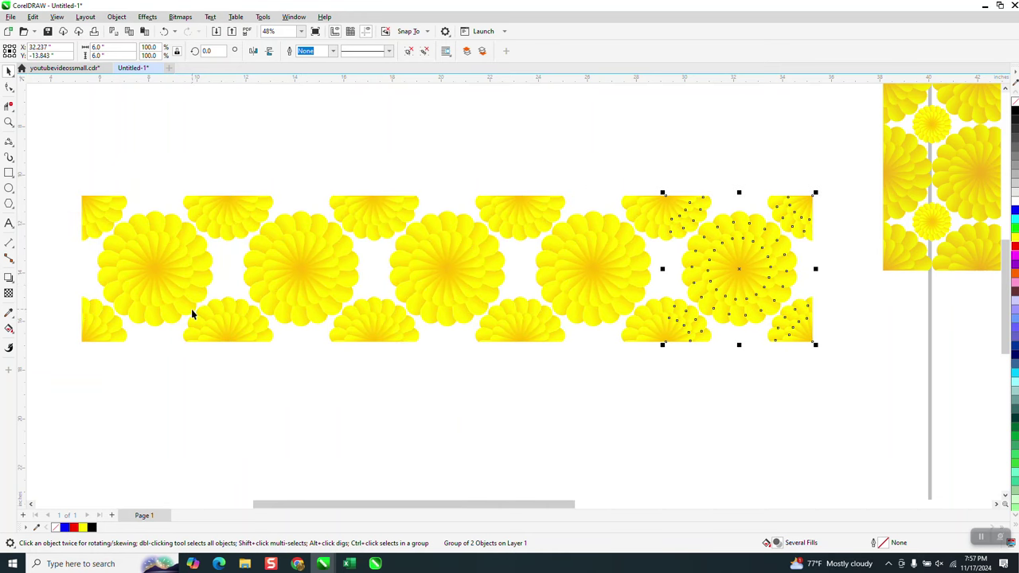
Step: Duplicate the whole five-tile row once directly below itself at 5.99-inch spacing
{"action": "scroll", "coordinate": [191, 314], "scroll_direction": "down", "scroll_amount": 1}
{"action": "left_click", "coordinate": [94, 221]}
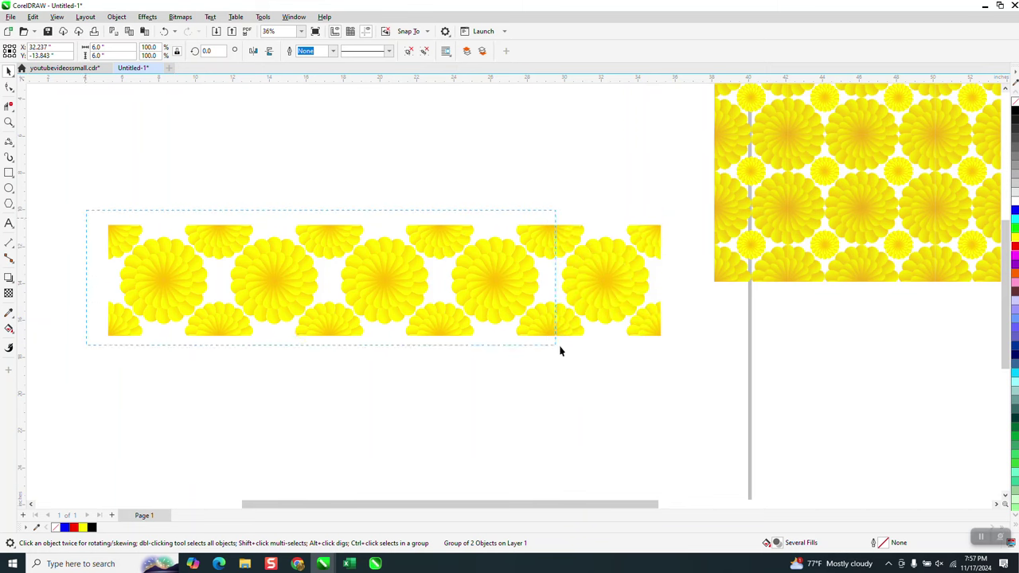
{"action": "left_click_drag", "start_coordinate": [560, 350], "coordinate": [679, 371]}
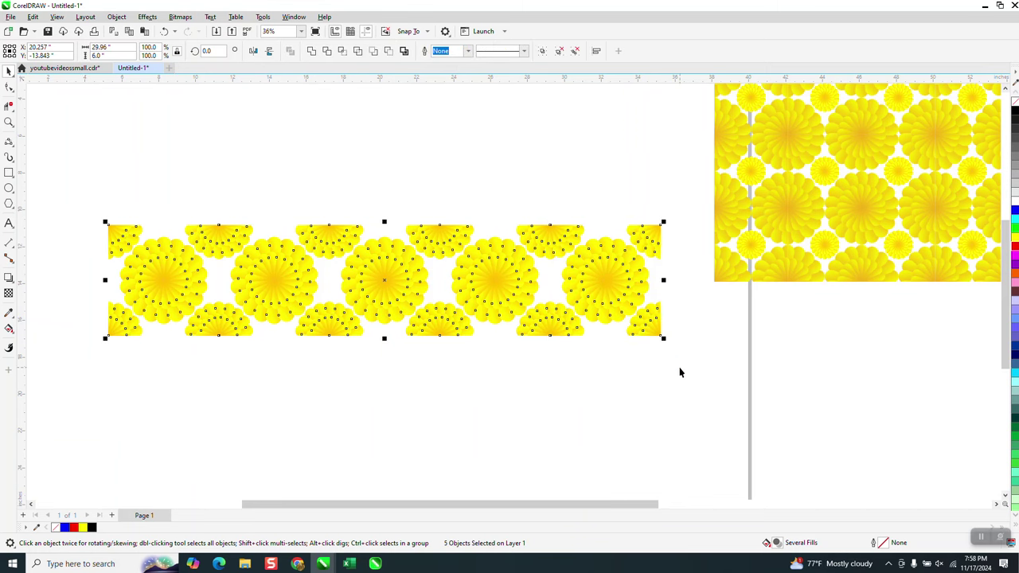
{"action": "key", "text": "ctrl+d"}
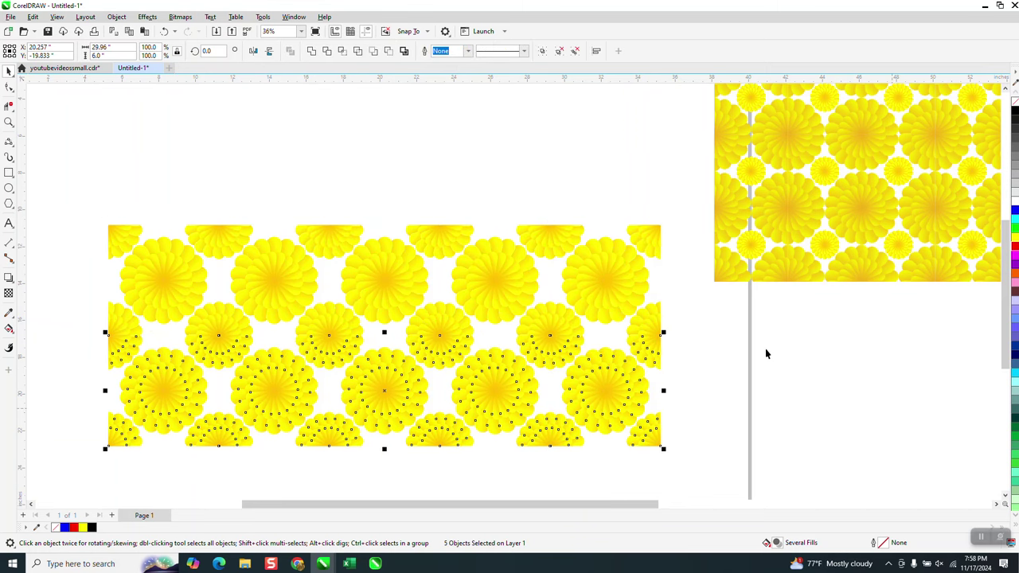
Step: Undo the tiling, grouping, enlargement and moves back to the intersected quarter flowers, and delete the quarter-flower group
{"action": "scroll", "coordinate": [679, 306], "scroll_direction": "down", "scroll_amount": 1}
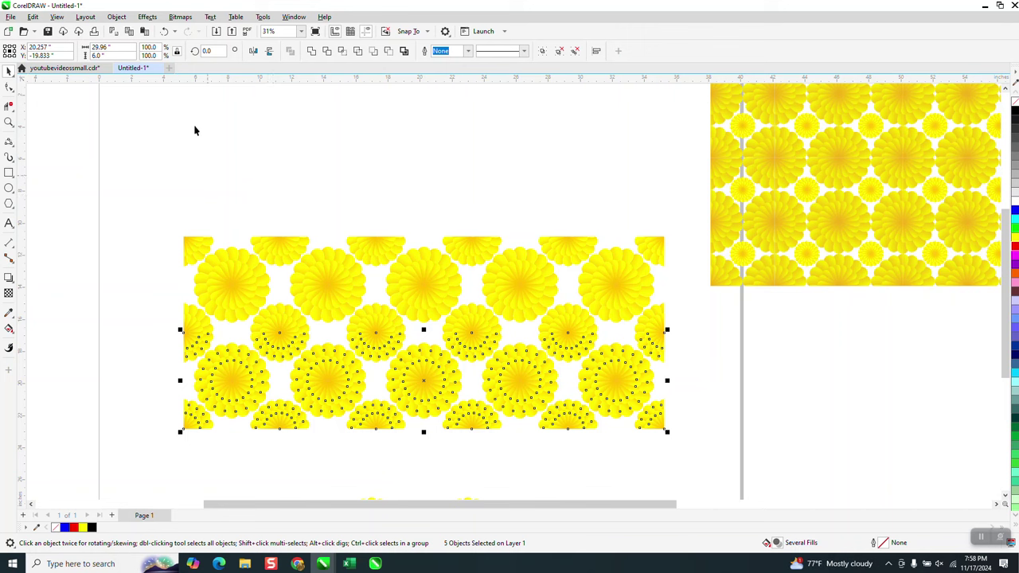
{"action": "left_click", "coordinate": [163, 31]}
{"action": "left_click", "coordinate": [164, 31]}
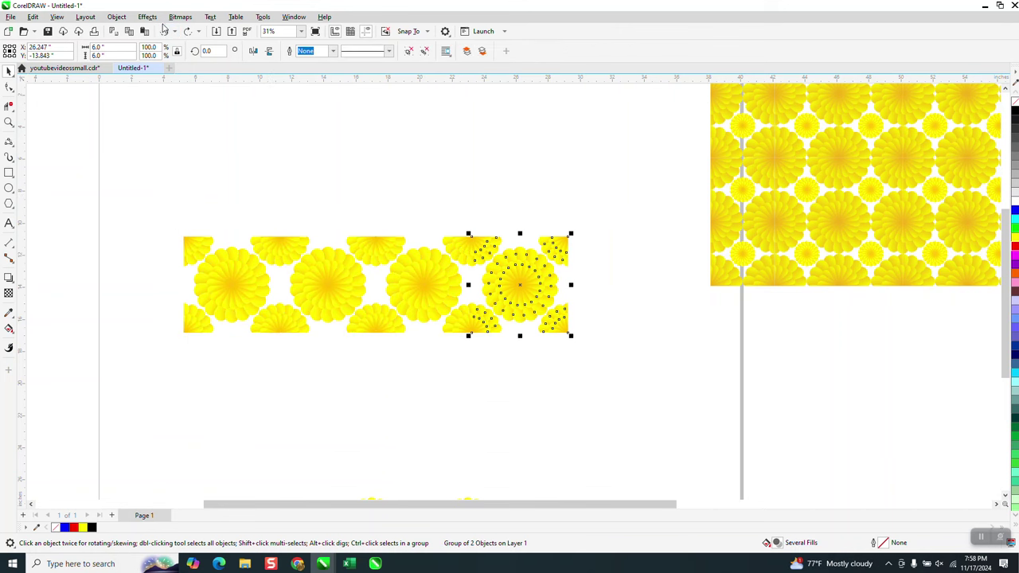
{"action": "left_click", "coordinate": [164, 31]}
{"action": "left_click", "coordinate": [163, 31]}
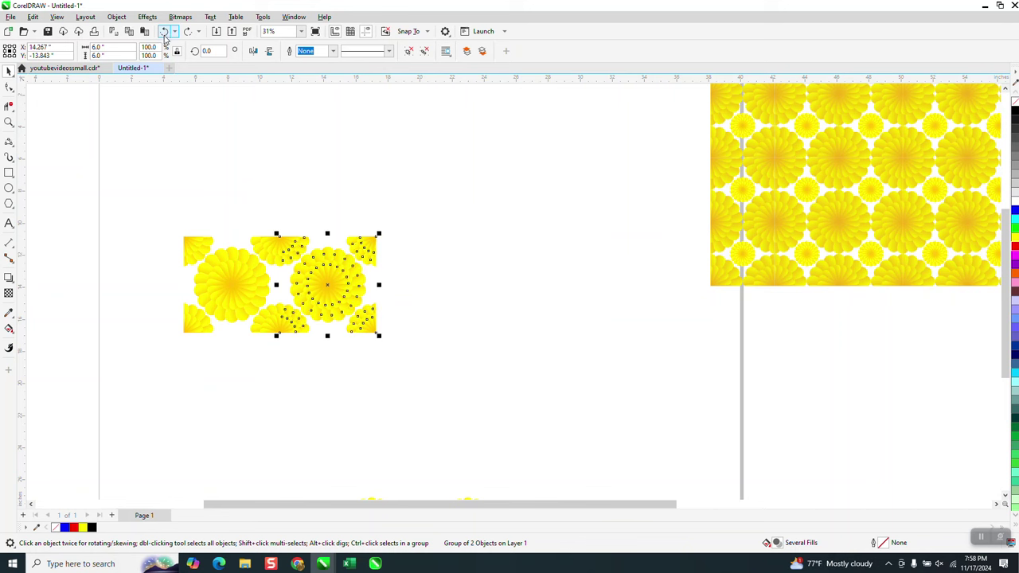
{"action": "left_click", "coordinate": [163, 31]}
{"action": "left_click", "coordinate": [163, 31]}
{"action": "left_click", "coordinate": [163, 31]}
{"action": "left_click", "coordinate": [163, 31]}
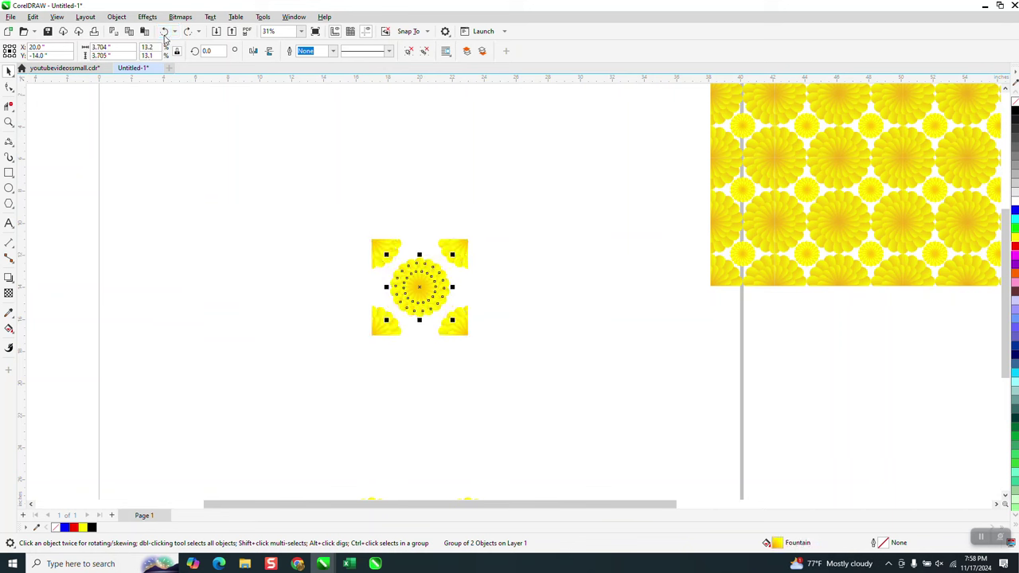
{"action": "left_click", "coordinate": [164, 31]}
{"action": "left_click", "coordinate": [163, 31]}
{"action": "left_click", "coordinate": [163, 31]}
{"action": "left_click", "coordinate": [163, 31]}
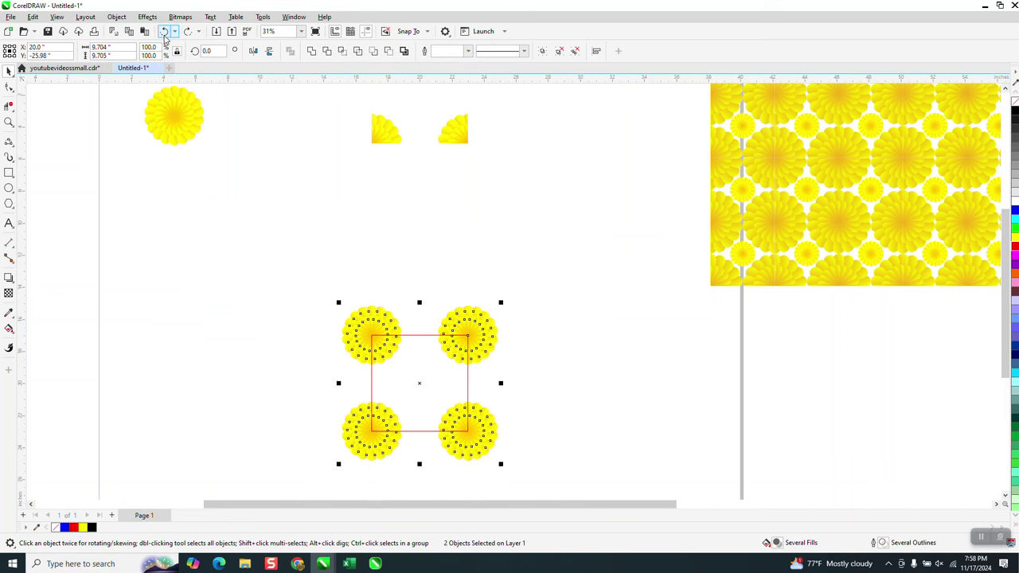
{"action": "left_click", "coordinate": [163, 31]}
{"action": "left_click", "coordinate": [164, 31]}
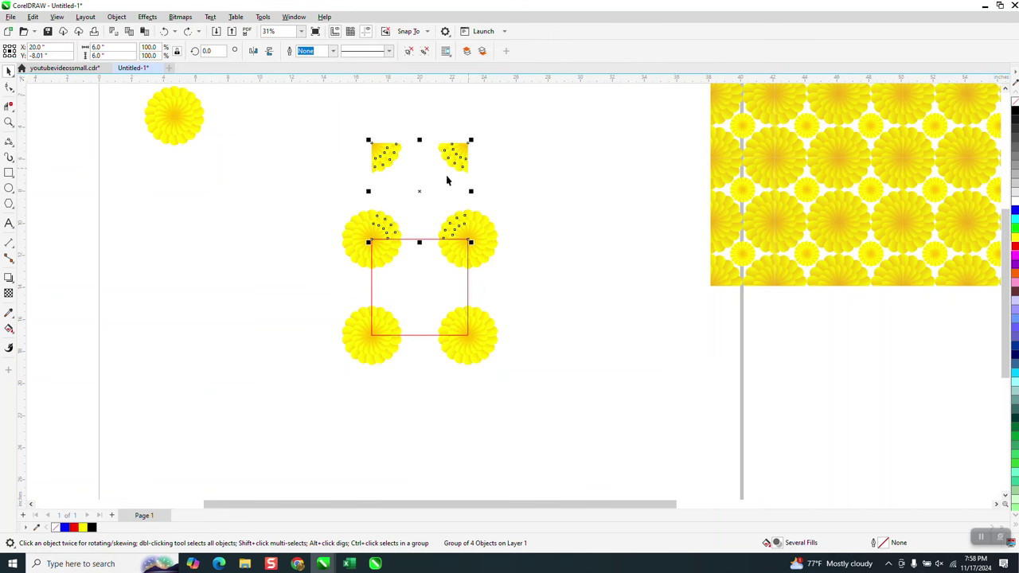
{"action": "key", "text": "Delete"}
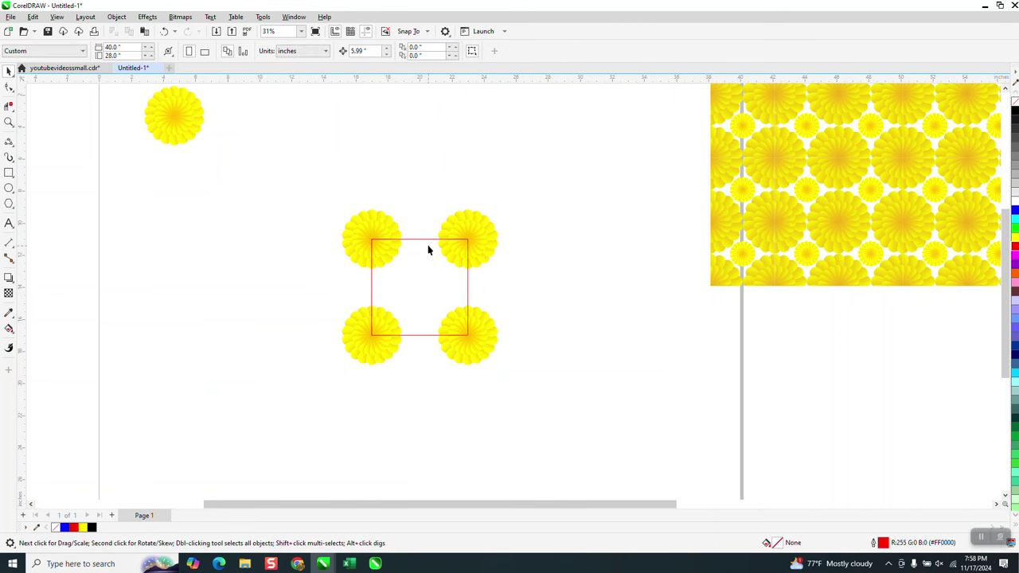
Step: Move the red square to about X 8.02 inches, clear of the four flowers, and resize it to 4 inches
{"action": "left_click", "coordinate": [429, 241]}
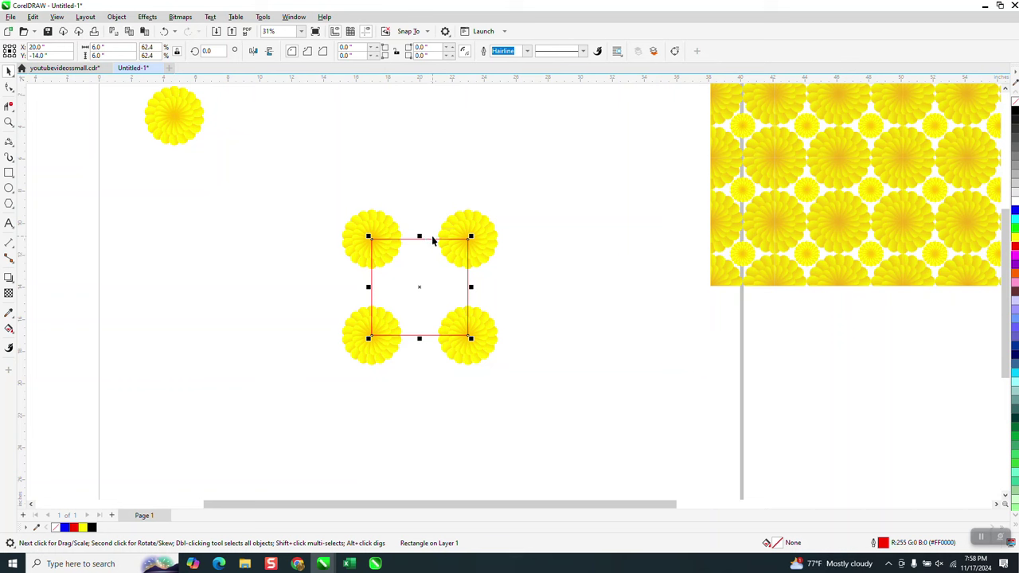
{"action": "key", "text": "Left"}
{"action": "key", "text": "Left"}
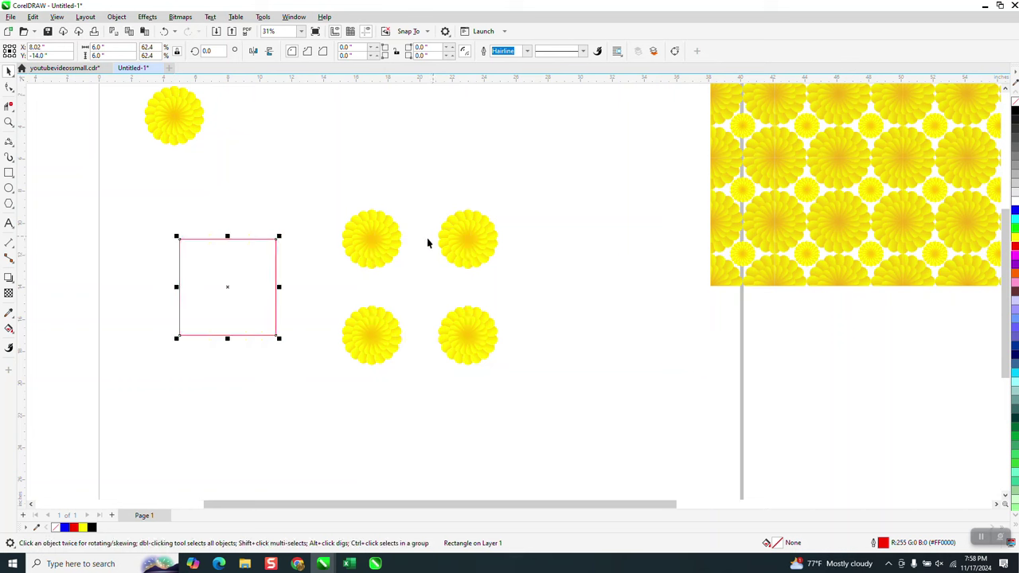
{"action": "left_click", "coordinate": [97, 47]}
{"action": "type", "text": "4"}
{"action": "key", "text": "Return"}
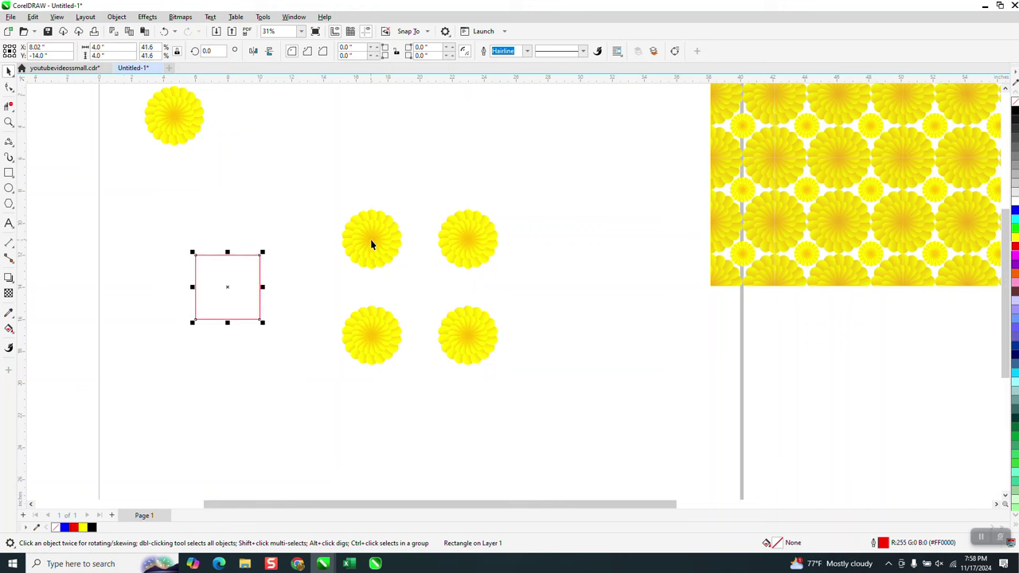
Step: Duplicate the four-flower group, ungroup the copy, and center one of its flowers on the square's upper-left corner
{"action": "left_click_drag", "start_coordinate": [371, 239], "coordinate": [348, 217]}
{"action": "left_click", "coordinate": [116, 17]}
{"action": "mouse_move", "coordinate": [176, 203]}
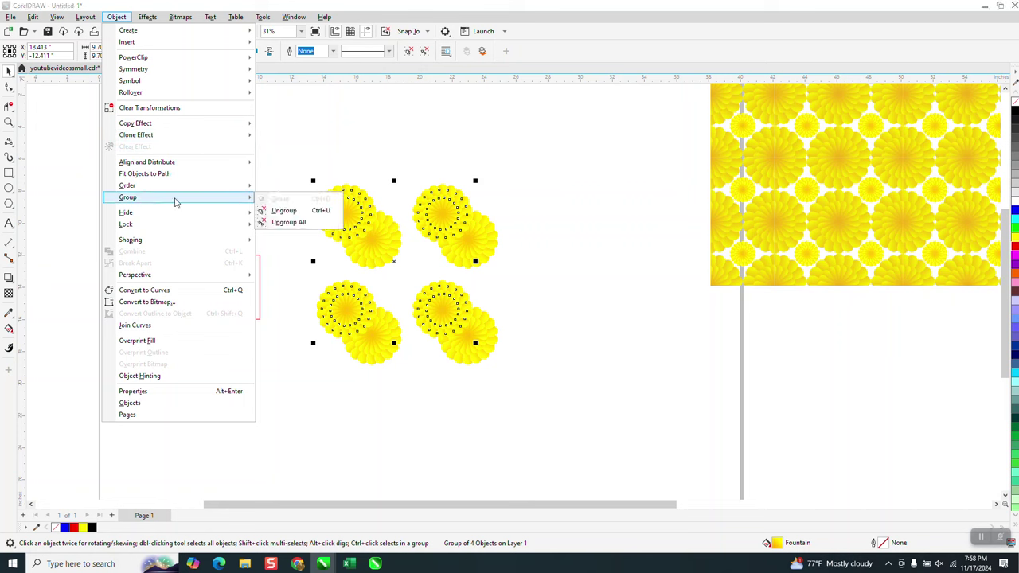
{"action": "left_click", "coordinate": [283, 210]}
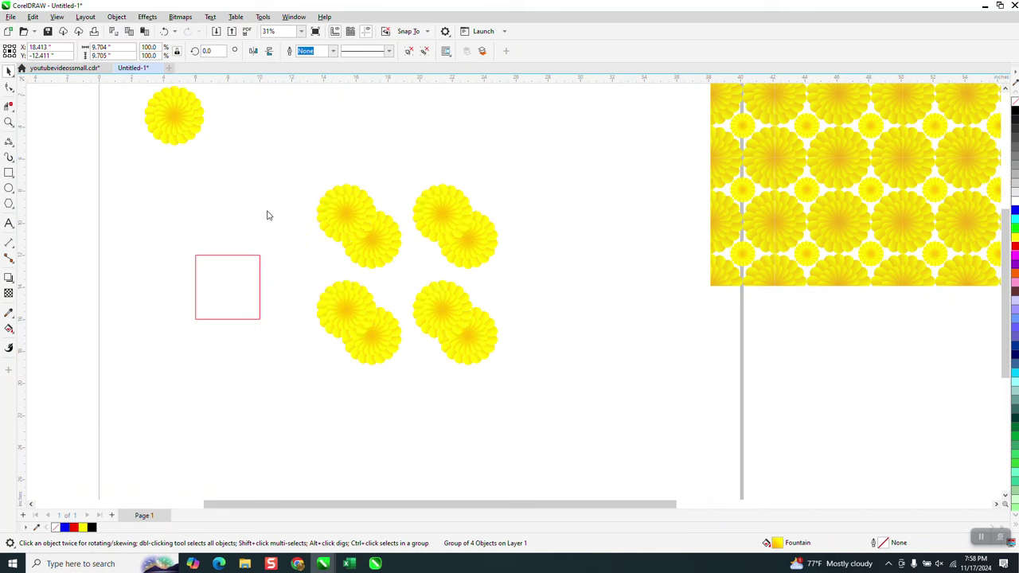
{"action": "left_click", "coordinate": [346, 217]}
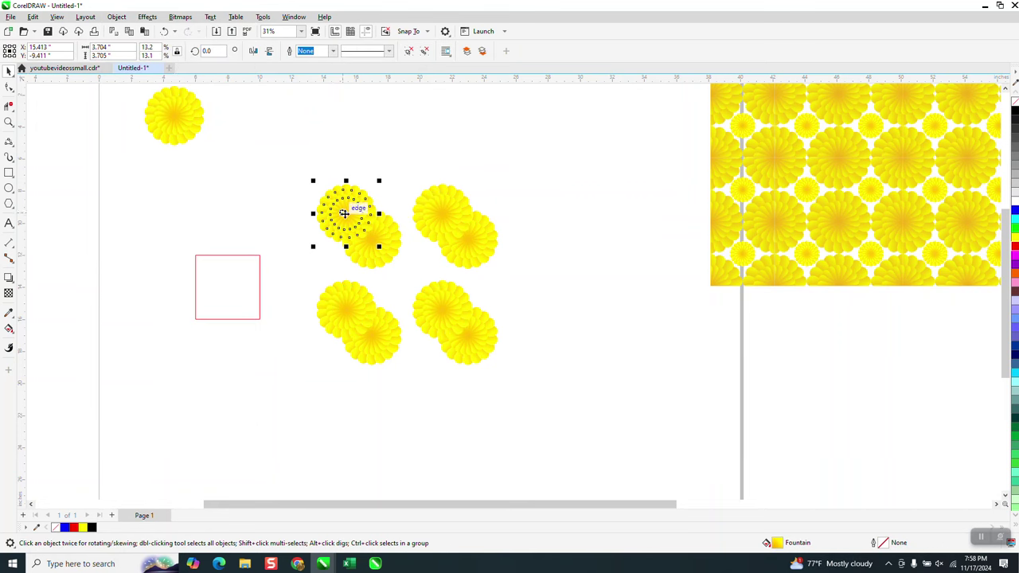
{"action": "left_click_drag", "start_coordinate": [342, 211], "coordinate": [195, 255]}
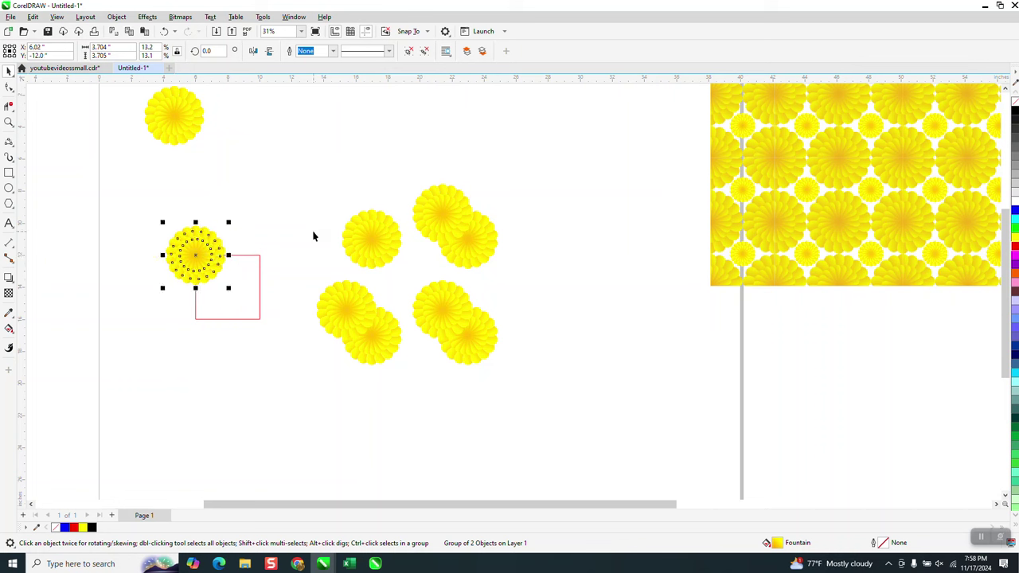
Step: Set the nudge distance to 4 inches and duplicate the flower across and down so one sits on each corner of the square
{"action": "left_click", "coordinate": [348, 170]}
{"action": "left_click", "coordinate": [360, 50]}
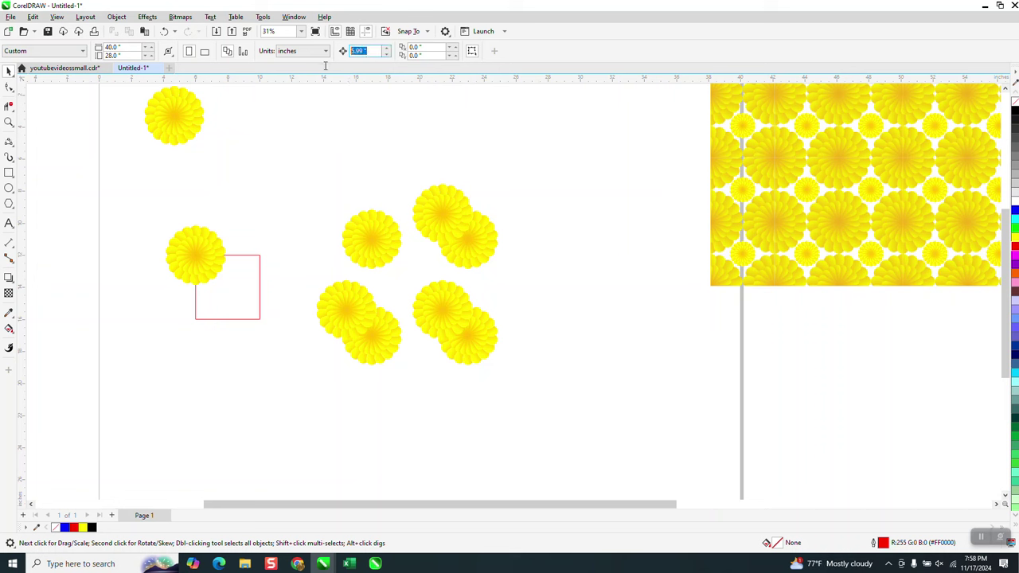
{"action": "left_click", "coordinate": [215, 251]}
{"action": "key", "text": "ctrl+d"}
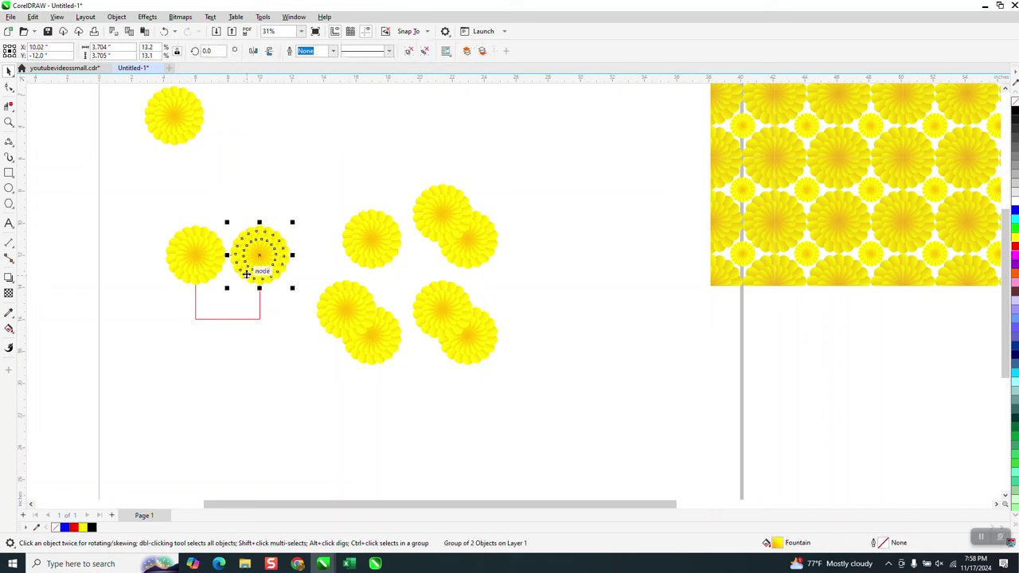
{"action": "left_click_drag", "start_coordinate": [136, 199], "coordinate": [316, 308]}
{"action": "key", "text": "ctrl+d"}
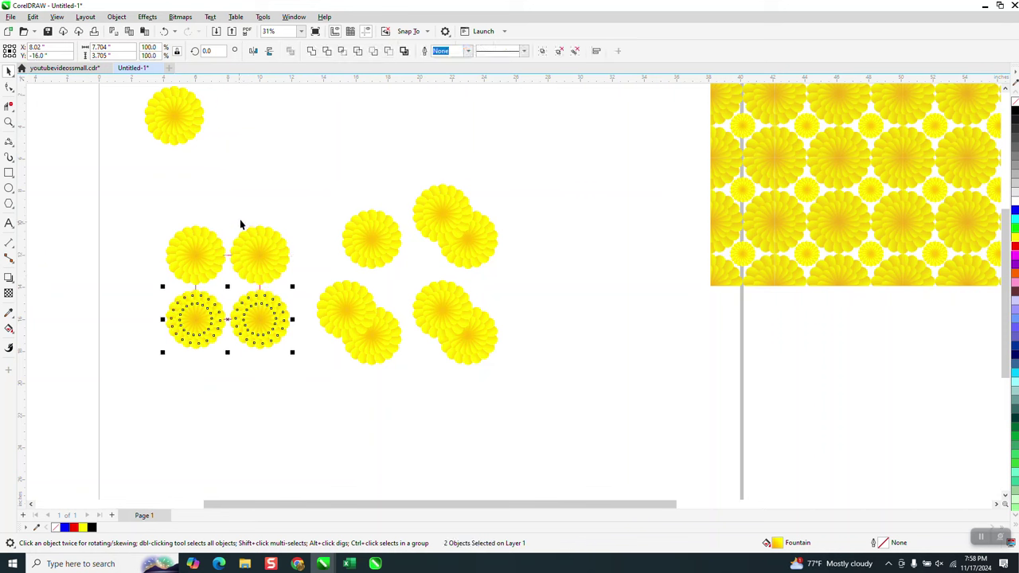
Step: Delete all the leftover flowers beside the new four-flower square arrangement
{"action": "left_click_drag", "start_coordinate": [319, 176], "coordinate": [602, 416]}
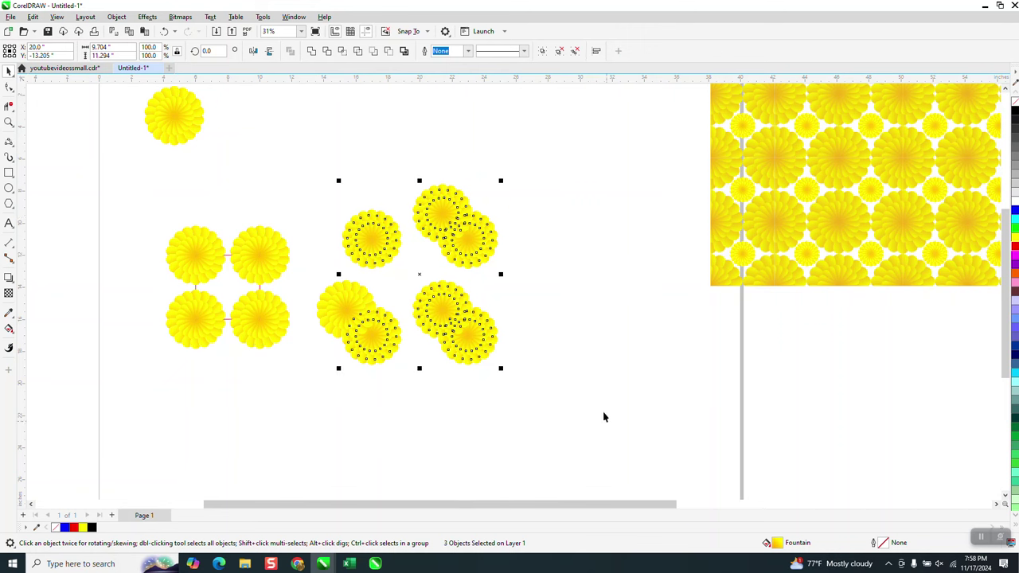
{"action": "key", "text": "Delete"}
{"action": "left_click", "coordinate": [320, 318]}
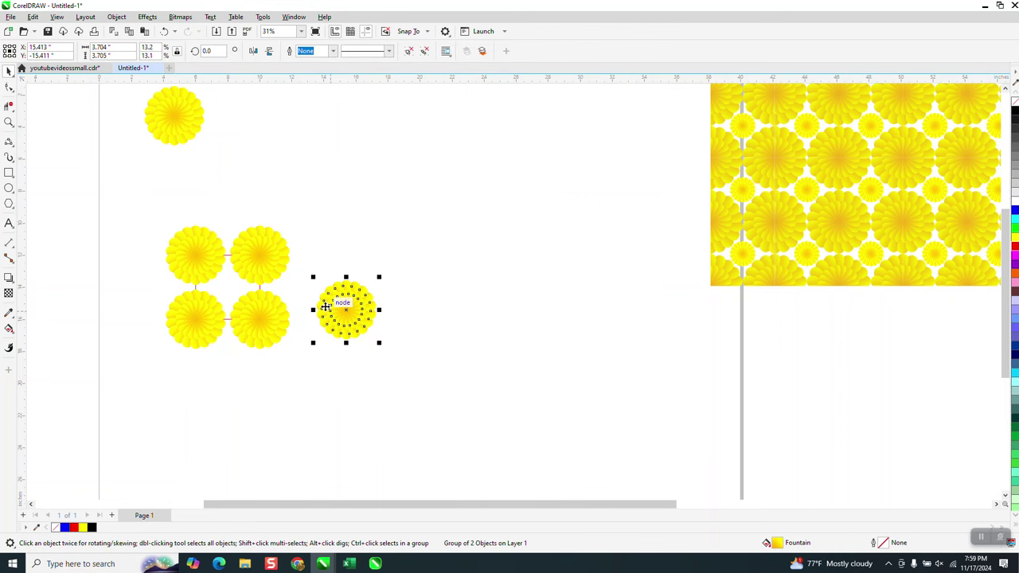
{"action": "key", "text": "Delete"}
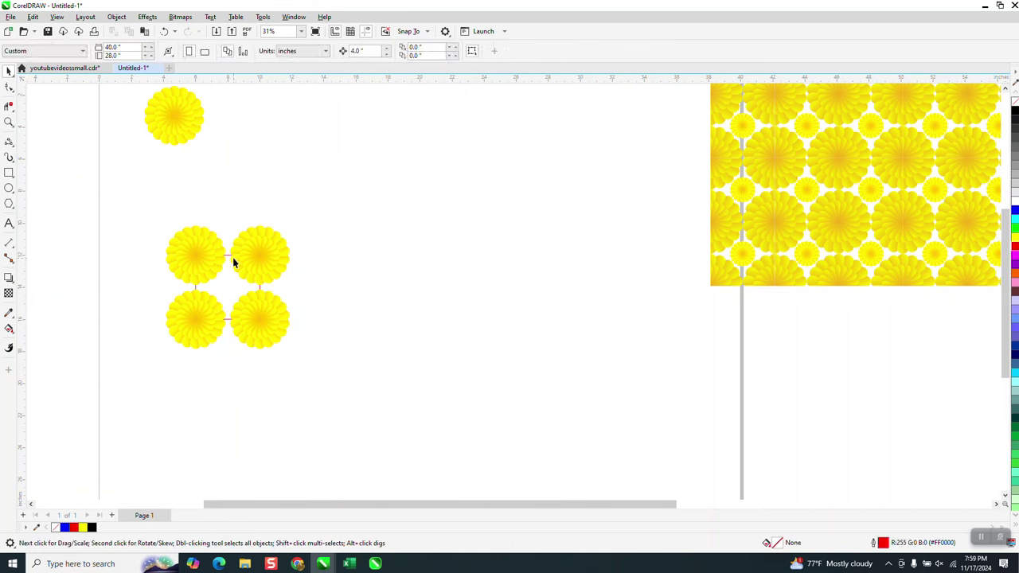
Step: Bring the red square to the front of the four flowers
{"action": "left_click", "coordinate": [228, 259]}
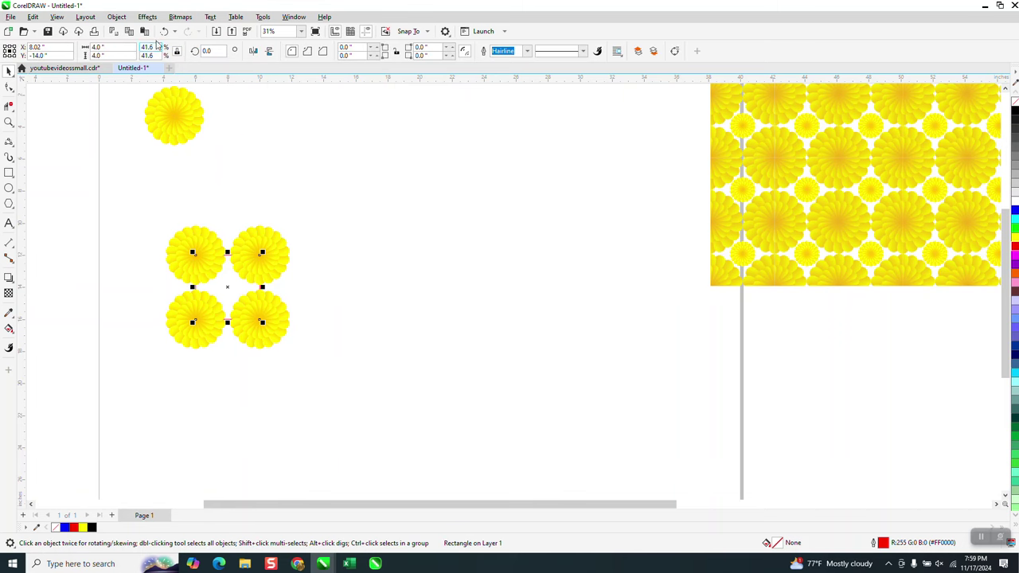
{"action": "left_click", "coordinate": [116, 16]}
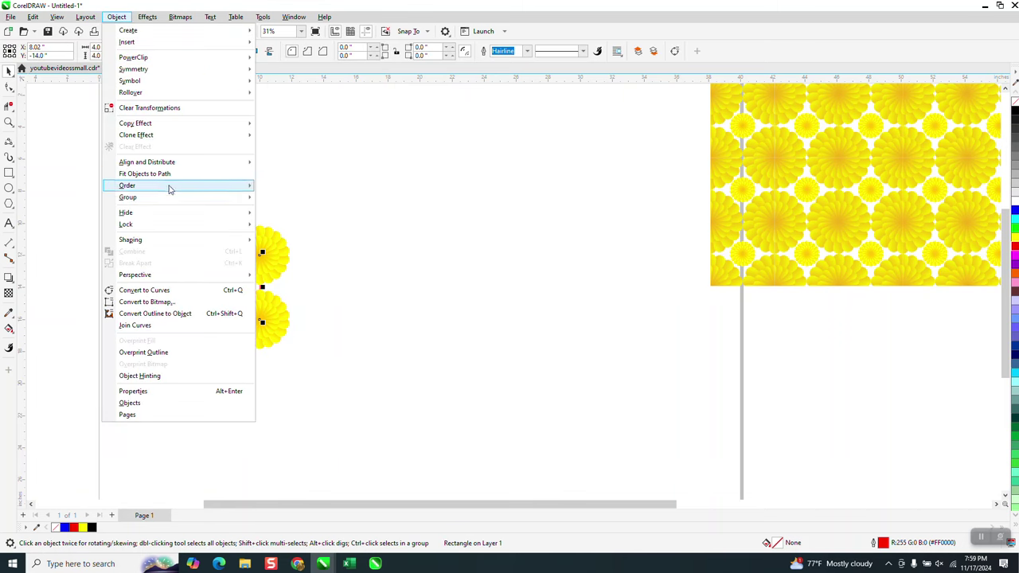
{"action": "mouse_move", "coordinate": [170, 187]}
{"action": "left_click", "coordinate": [319, 188]}
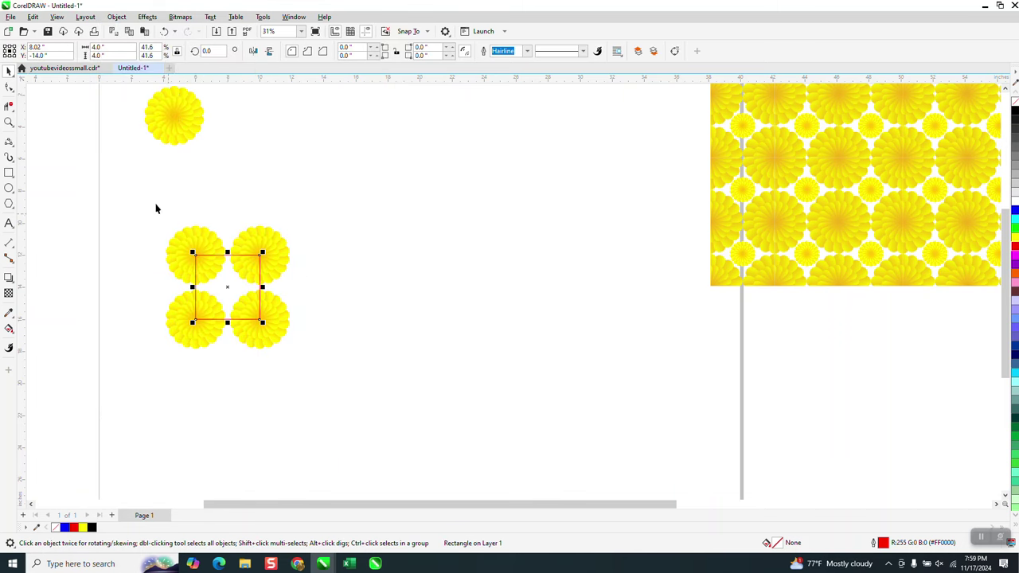
Step: Try to intersect the four ungrouped flowers with the square, and undo the resulting pieces
{"action": "left_click_drag", "start_coordinate": [146, 200], "coordinate": [353, 363]}
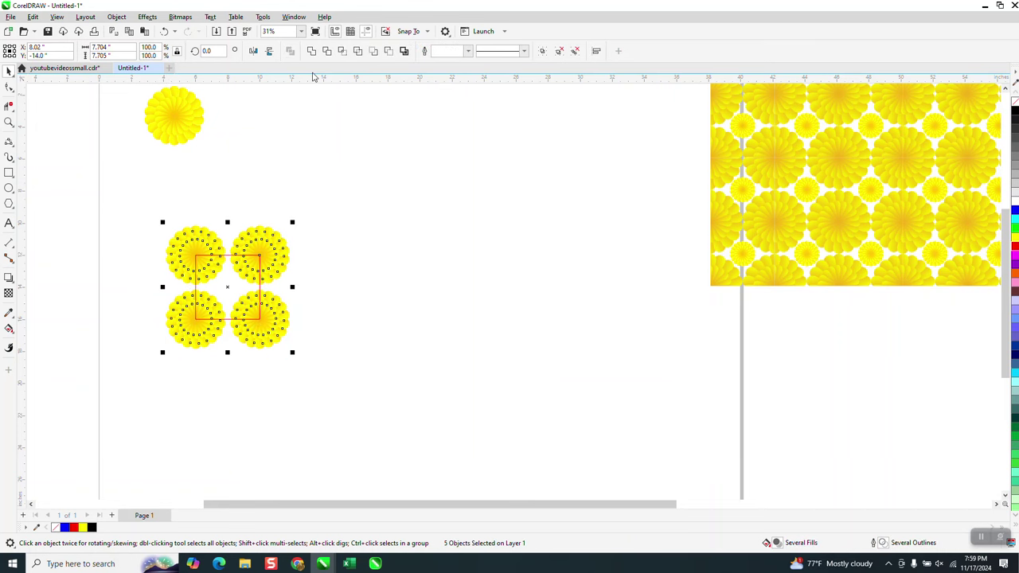
{"action": "left_click", "coordinate": [342, 51]}
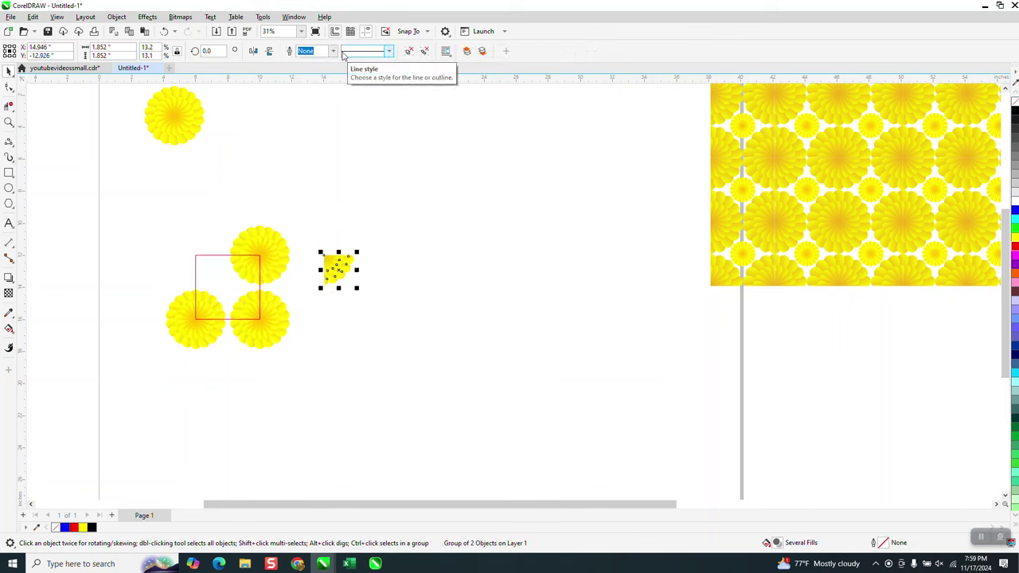
{"action": "left_click", "coordinate": [164, 31]}
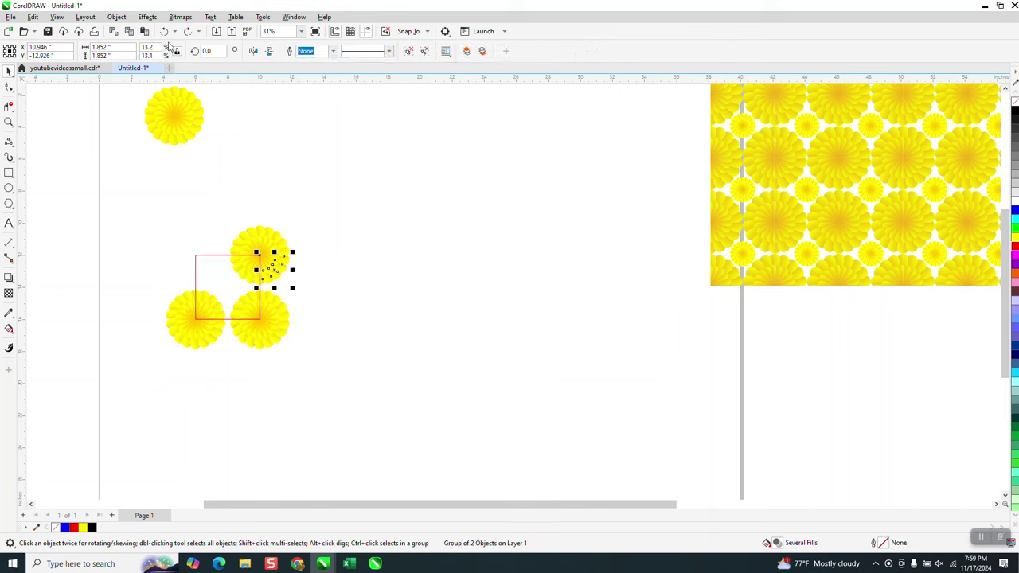
{"action": "left_click", "coordinate": [165, 31]}
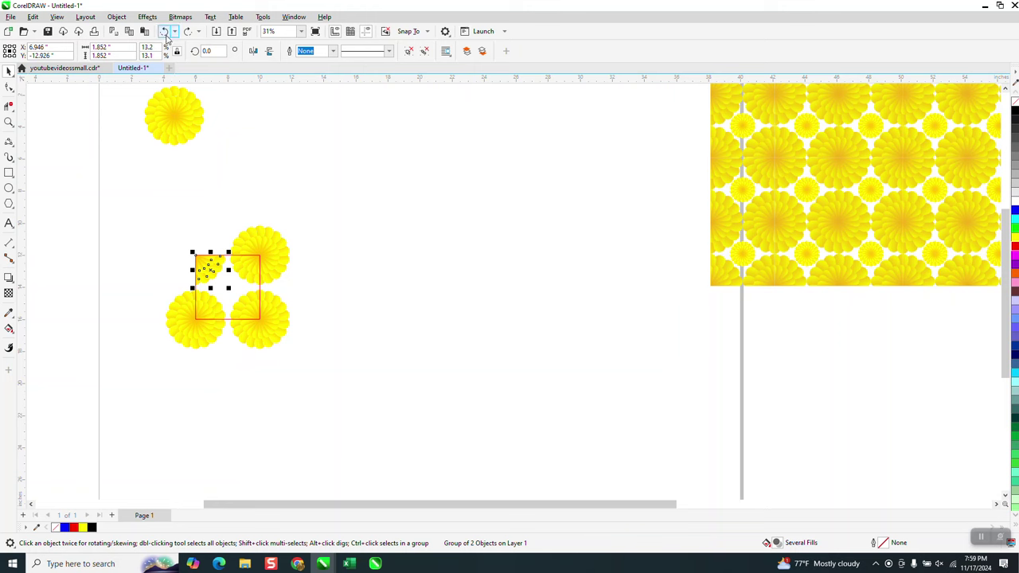
{"action": "key", "text": "ctrl+z"}
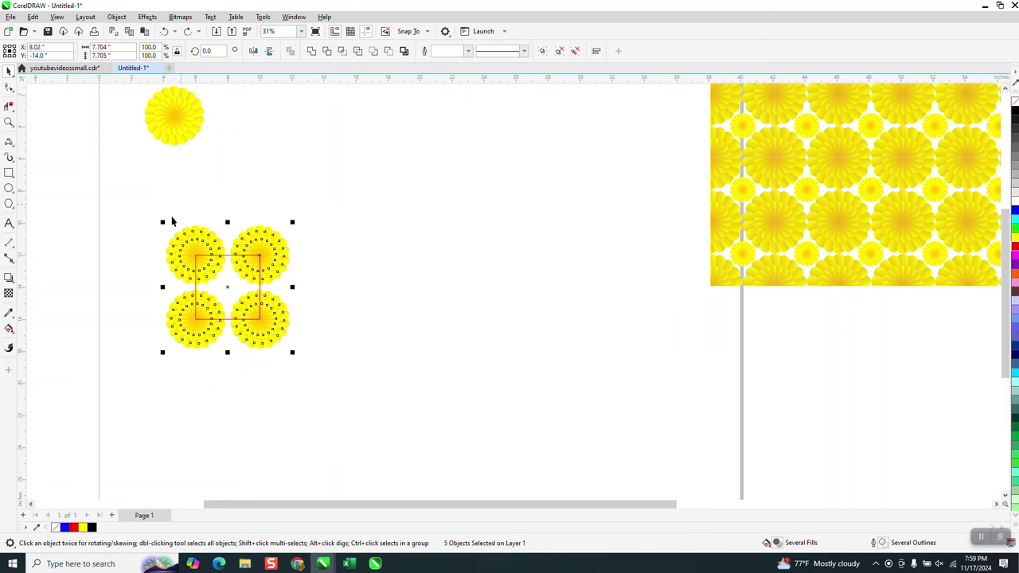
Step: Move the square below the flowers and group the four flowers
{"action": "left_click_drag", "start_coordinate": [133, 182], "coordinate": [341, 379]}
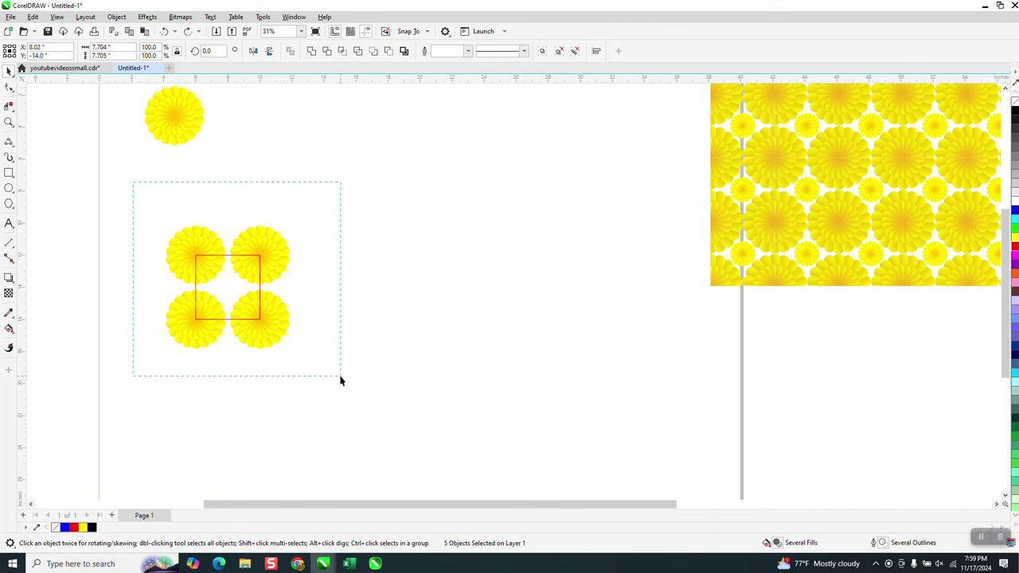
{"action": "left_click", "coordinate": [228, 256]}
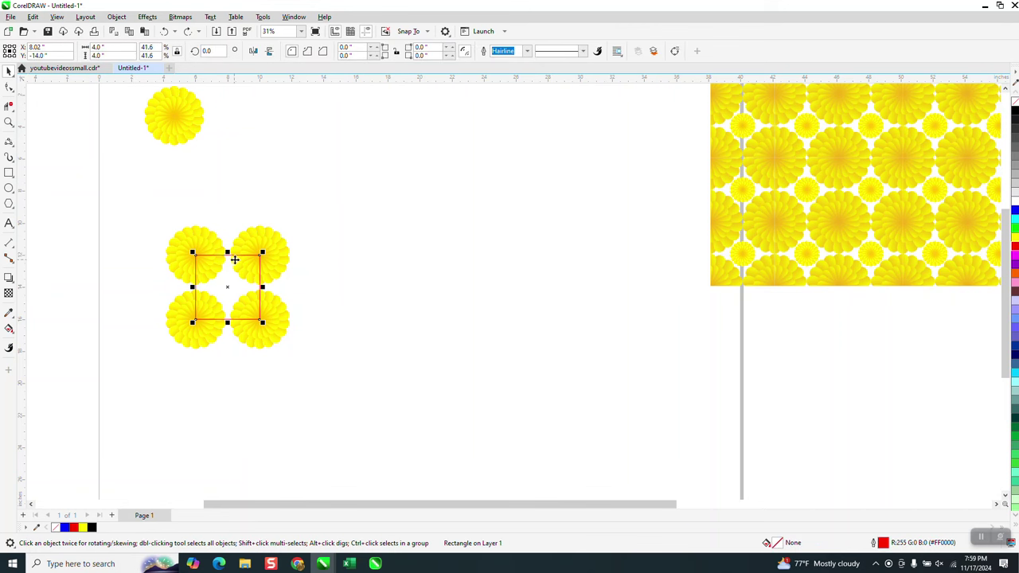
{"action": "key", "text": "Down"}
{"action": "left_click_drag", "start_coordinate": [122, 198], "coordinate": [360, 368]}
{"action": "key", "text": "ctrl+g"}
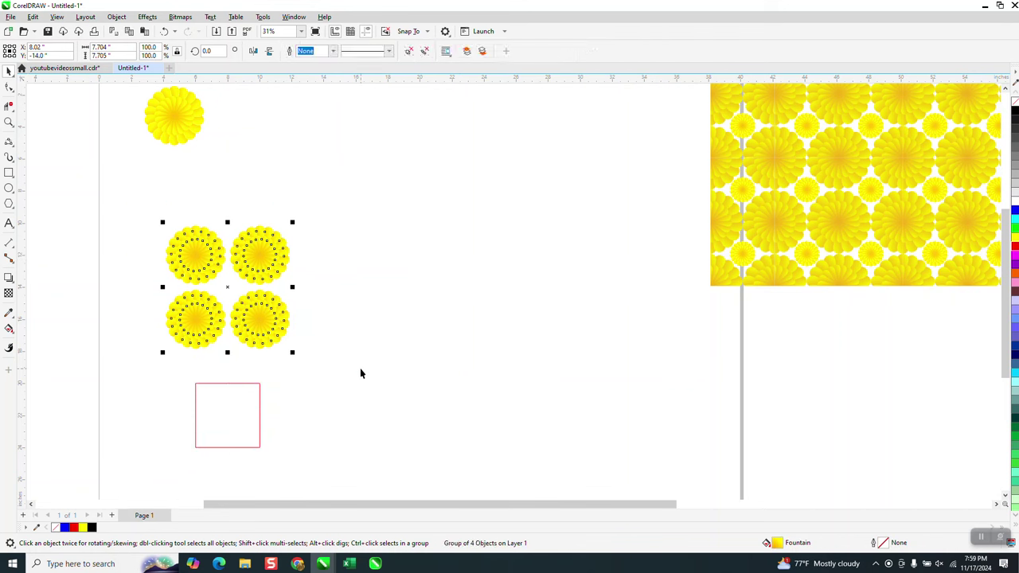
Step: Center both the flower group and the red square on the page
{"action": "key", "text": "p"}
{"action": "left_click", "coordinate": [258, 411]}
{"action": "key", "text": "p"}
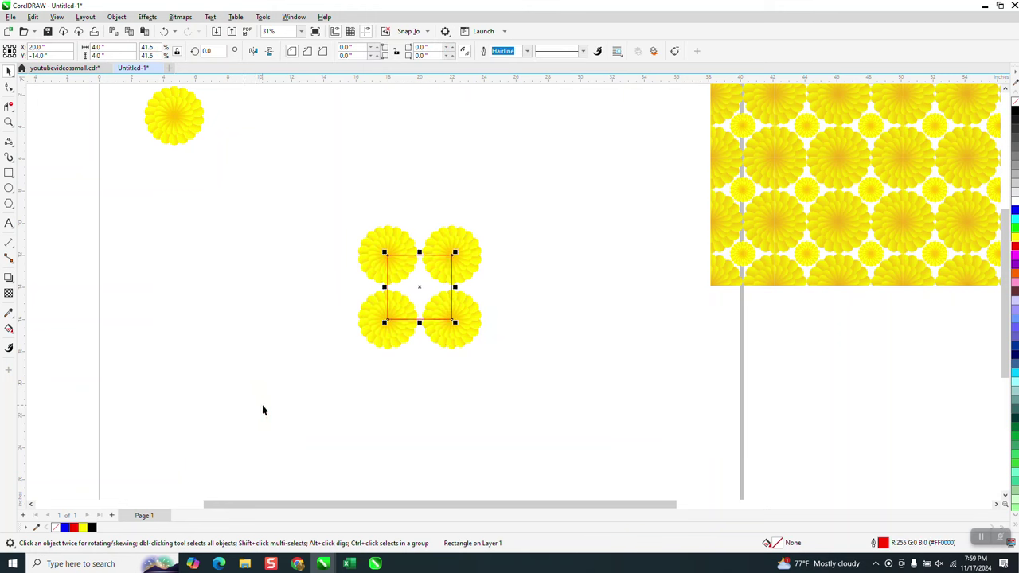
Step: Intersect the grouped flowers with the square, set the quarter flowers aside, and delete the original flowers and square
{"action": "left_click_drag", "start_coordinate": [329, 188], "coordinate": [548, 408]}
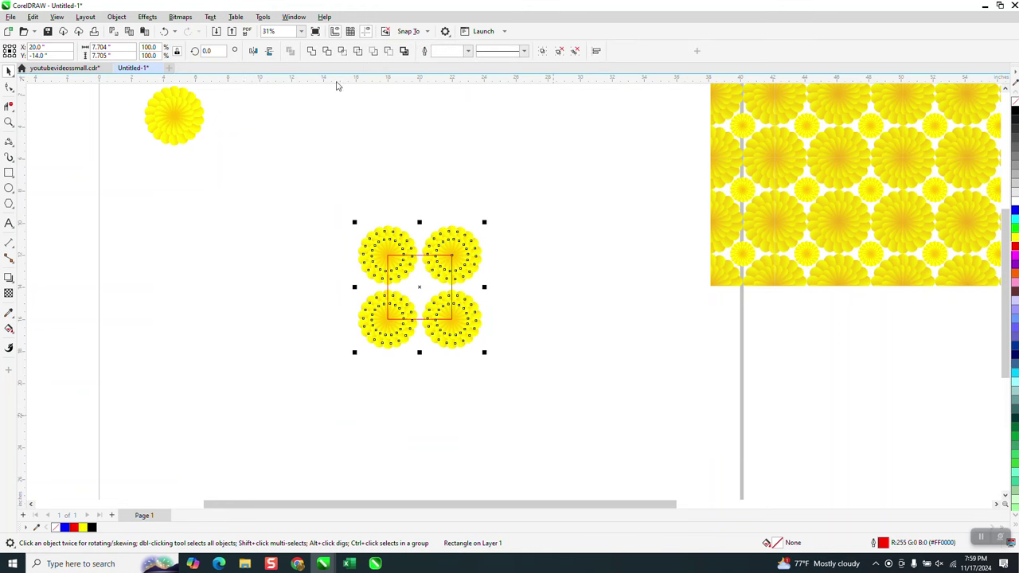
{"action": "left_click", "coordinate": [342, 51]}
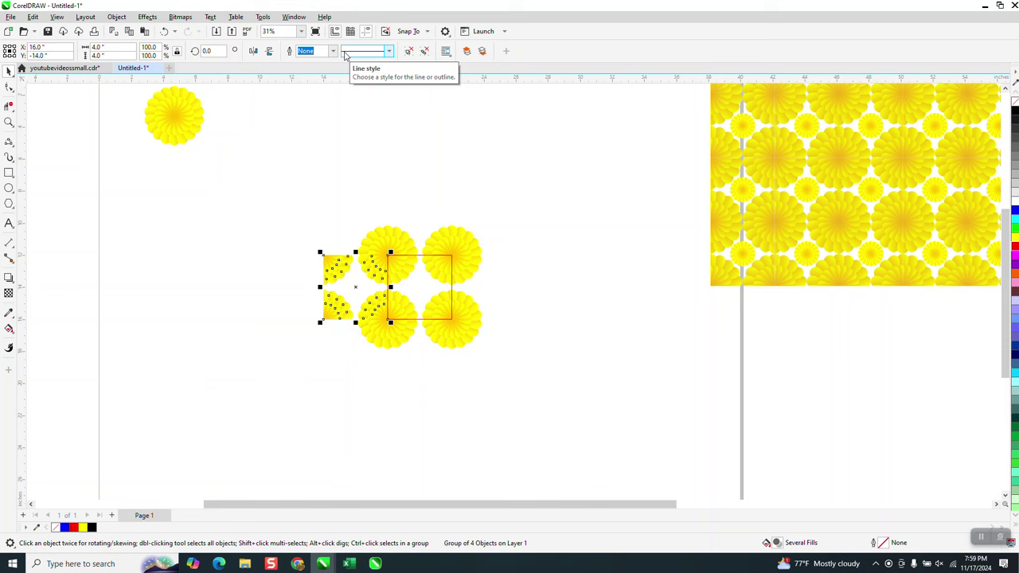
{"action": "key", "text": "Left"}
{"action": "left_click_drag", "start_coordinate": [346, 210], "coordinate": [372, 313]}
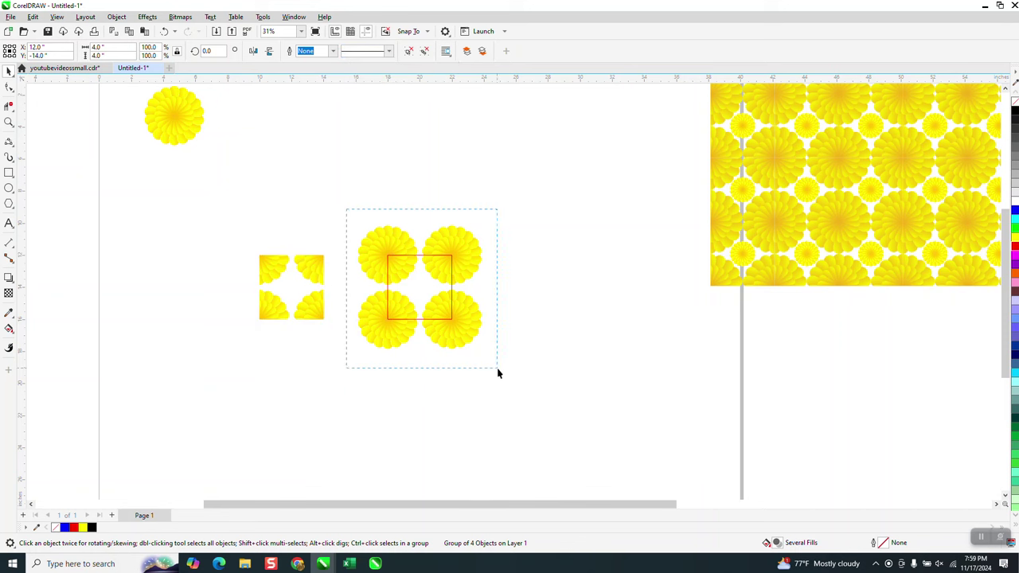
{"action": "left_click_drag", "start_coordinate": [497, 372], "coordinate": [498, 372]}
{"action": "key", "text": "Delete"}
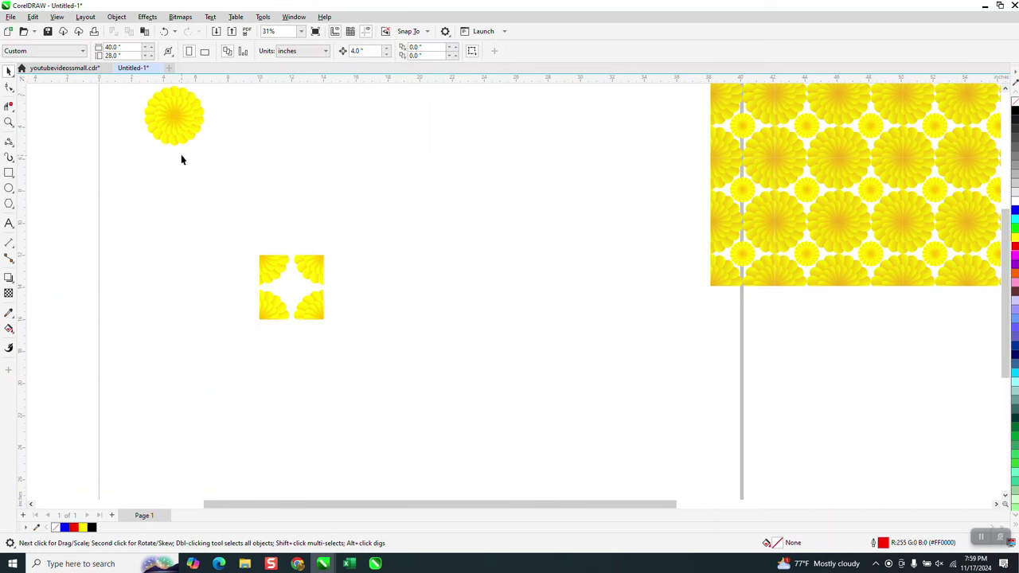
Step: Move the quarter flowers back to the page center and place the single flower, shrunk to about 2.13 inches, in their middle
{"action": "left_click", "coordinate": [303, 278]}
{"action": "key", "text": "Right"}
{"action": "left_click", "coordinate": [187, 129]}
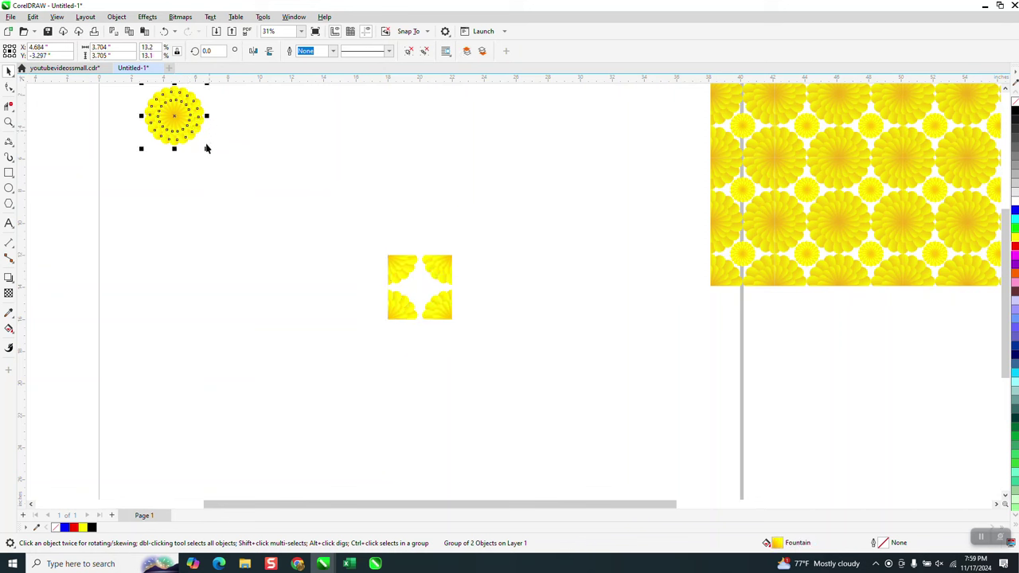
{"action": "left_click_drag", "start_coordinate": [206, 150], "coordinate": [182, 123]}
{"action": "key", "text": "p"}
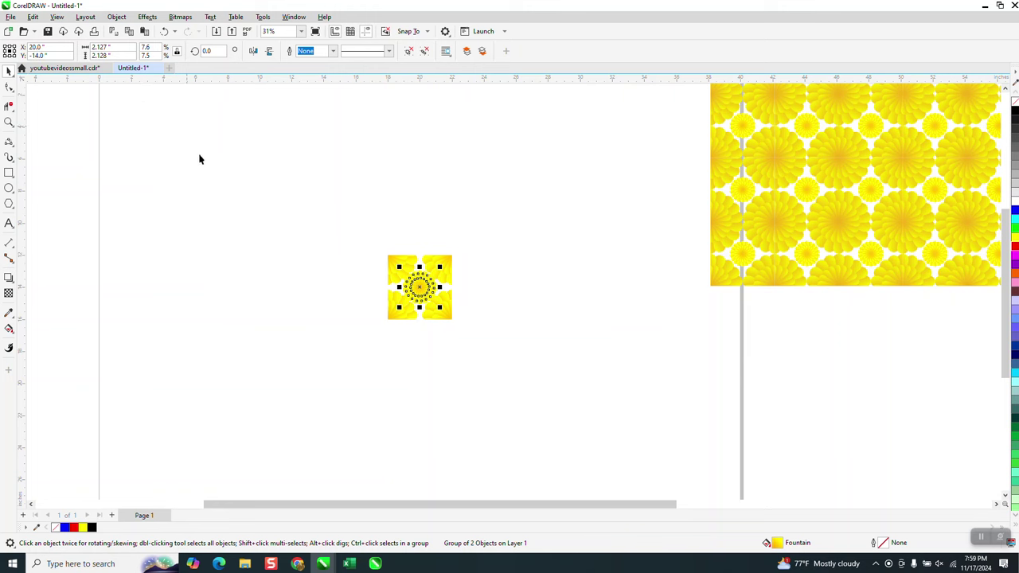
Step: Shrink the middle flower further and arrange it and a duplicate diagonally in the gap between the quarter flowers
{"action": "left_click", "coordinate": [8, 119]}
{"action": "left_click_drag", "start_coordinate": [353, 244], "coordinate": [480, 337]}
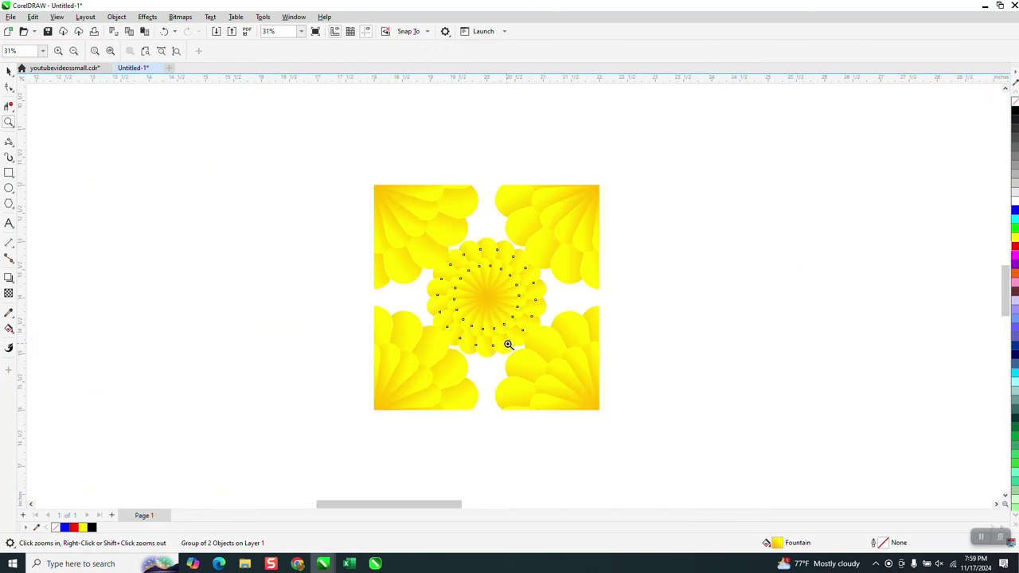
{"action": "left_click", "coordinate": [9, 70]}
{"action": "key", "text": "space"}
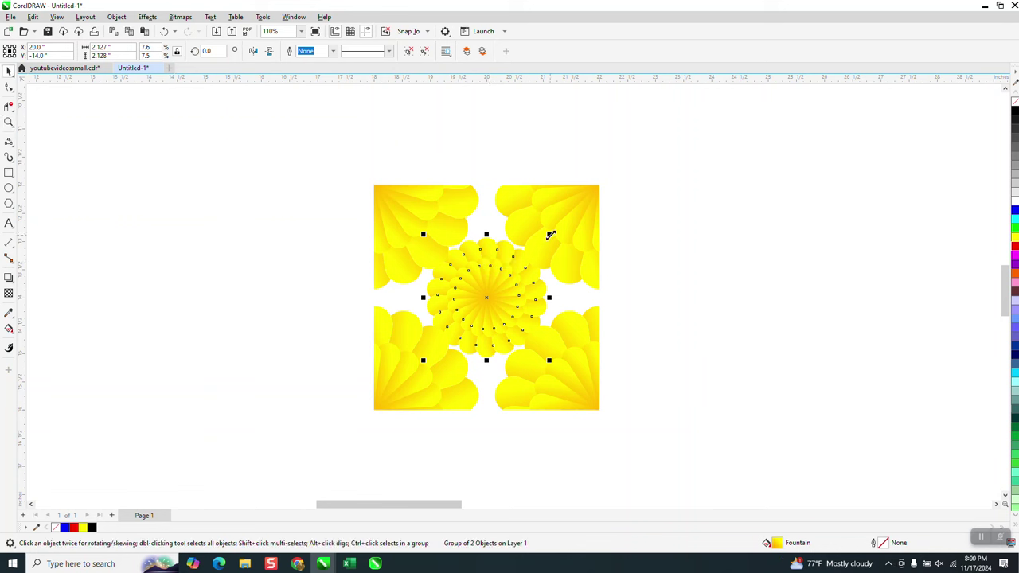
{"action": "left_click_drag", "start_coordinate": [550, 235], "coordinate": [515, 308]}
{"action": "left_click_drag", "start_coordinate": [493, 261], "coordinate": [477, 278]}
Step: Group the two small flowers with the four quarter flowers as one tile
{"action": "left_click", "coordinate": [321, 202]}
{"action": "left_click_drag", "start_coordinate": [321, 164], "coordinate": [713, 470]}
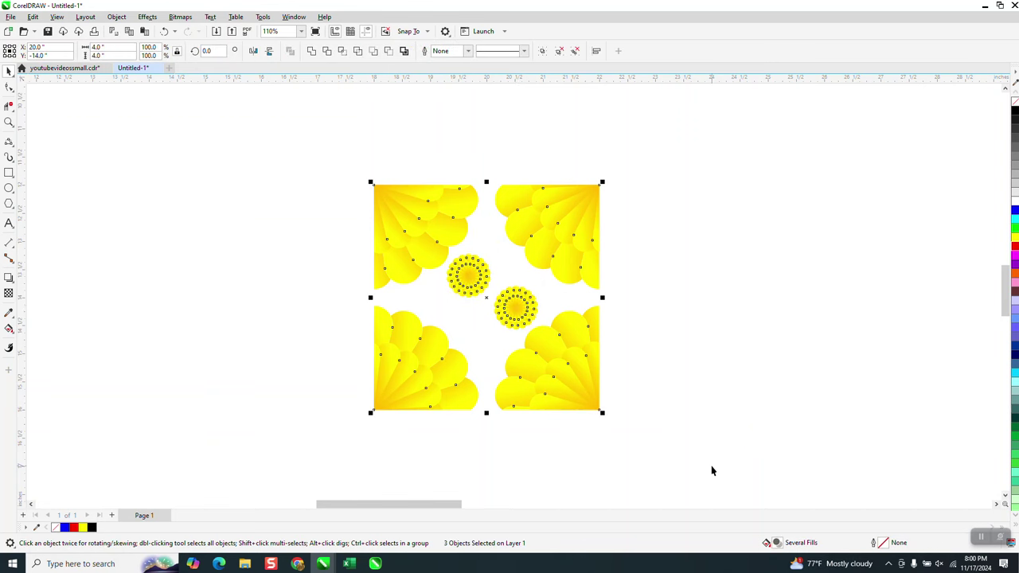
{"action": "key", "text": "ctrl+g"}
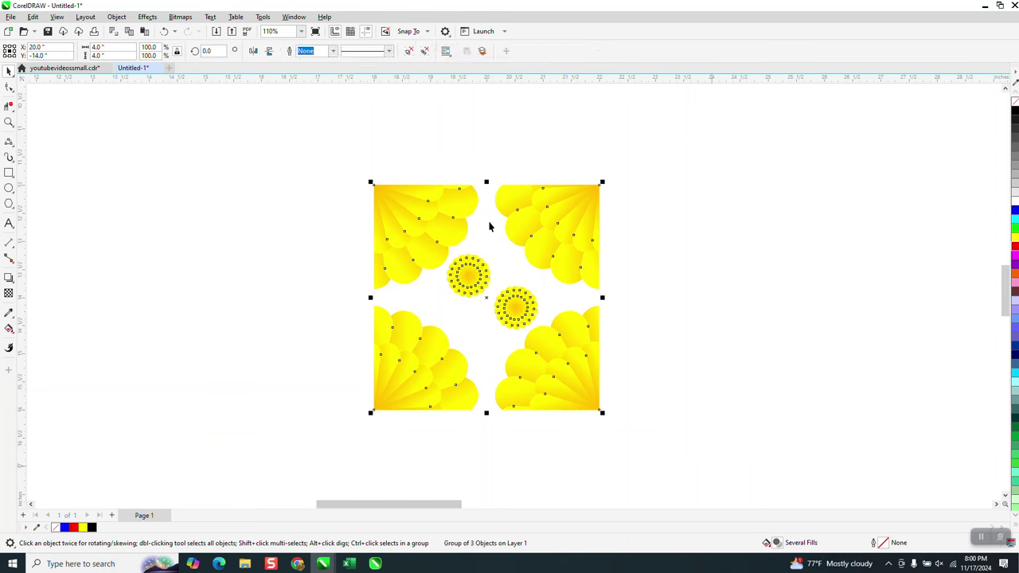
Step: Set the document's nudge distance to 3.99 inches
{"action": "left_click", "coordinate": [428, 151]}
{"action": "key", "text": "Return"}
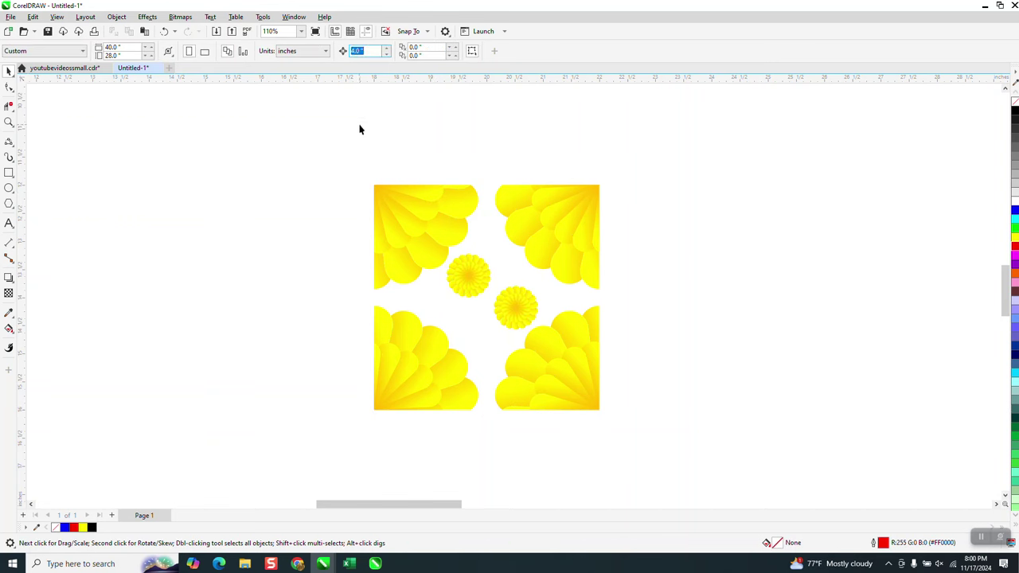
{"action": "type", "text": "3.99"}
{"action": "key", "text": "Return"}
Step: Duplicate the flower tile twice to the right at 3.99-inch spacing to form a row of three
{"action": "left_click", "coordinate": [451, 224]}
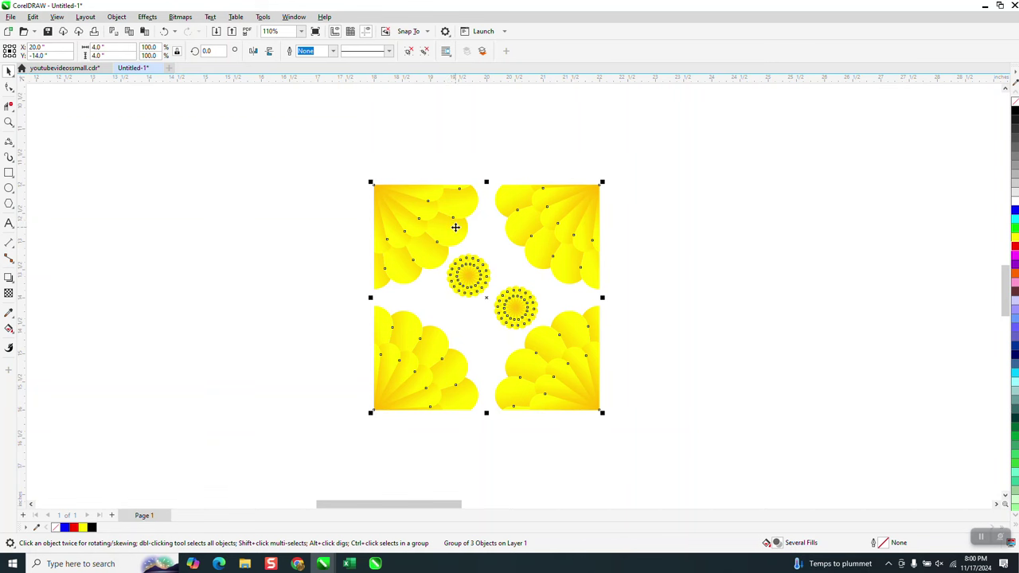
{"action": "key", "text": "KP_Add"}
{"action": "key", "text": "Right"}
{"action": "scroll", "coordinate": [370, 213], "scroll_direction": "down", "scroll_amount": 1}
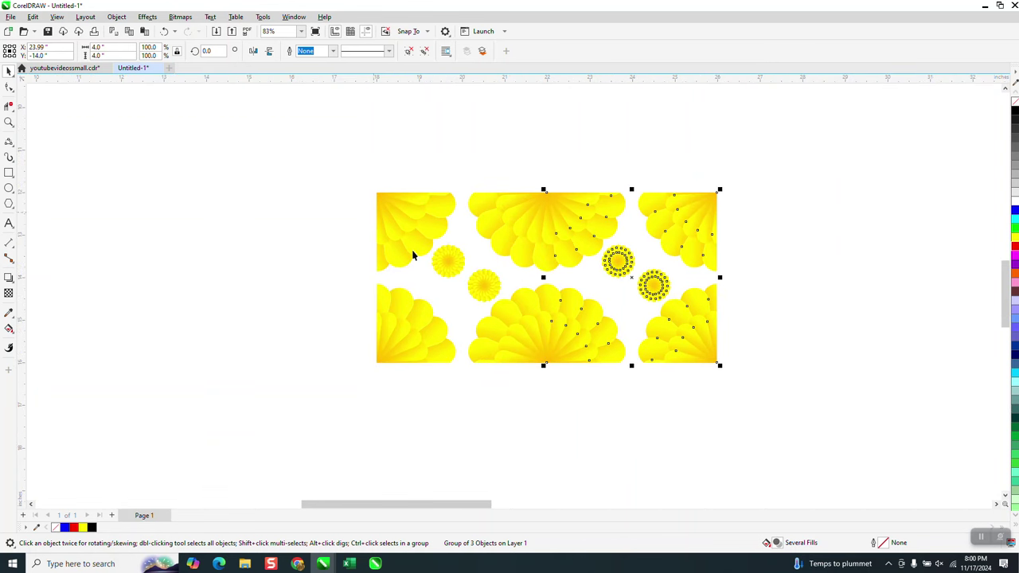
{"action": "key", "text": "KP_Add"}
{"action": "key", "text": "Right"}
Step: Duplicate only the nested quarter-flower group of the row's leftmost tile 3.99 inches to the left
{"action": "left_click", "coordinate": [392, 221], "text": "ctrl"}
{"action": "scroll", "coordinate": [377, 160], "scroll_direction": "down", "scroll_amount": 1}
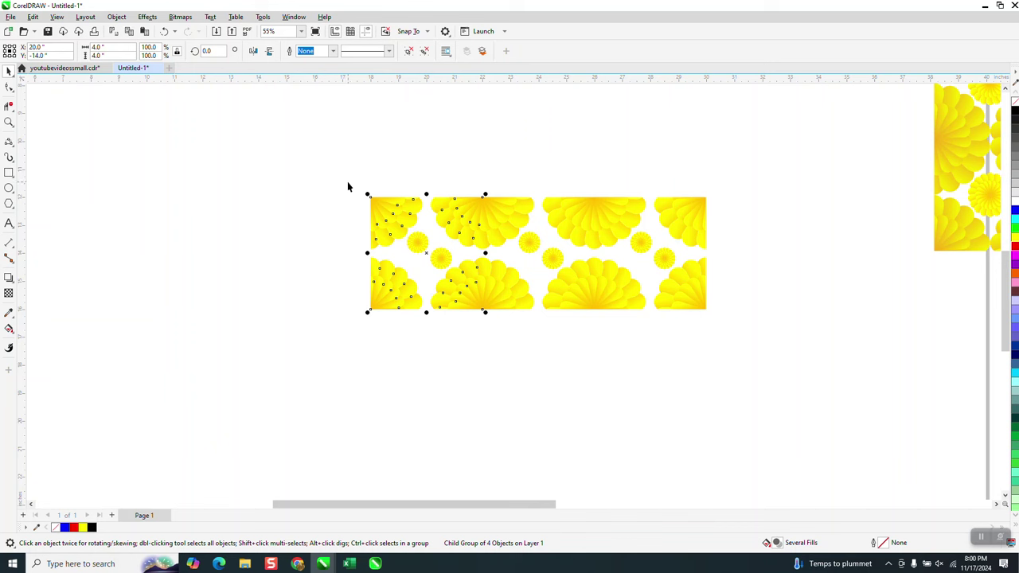
{"action": "key", "text": "KP_Add"}
{"action": "key", "text": "Left"}
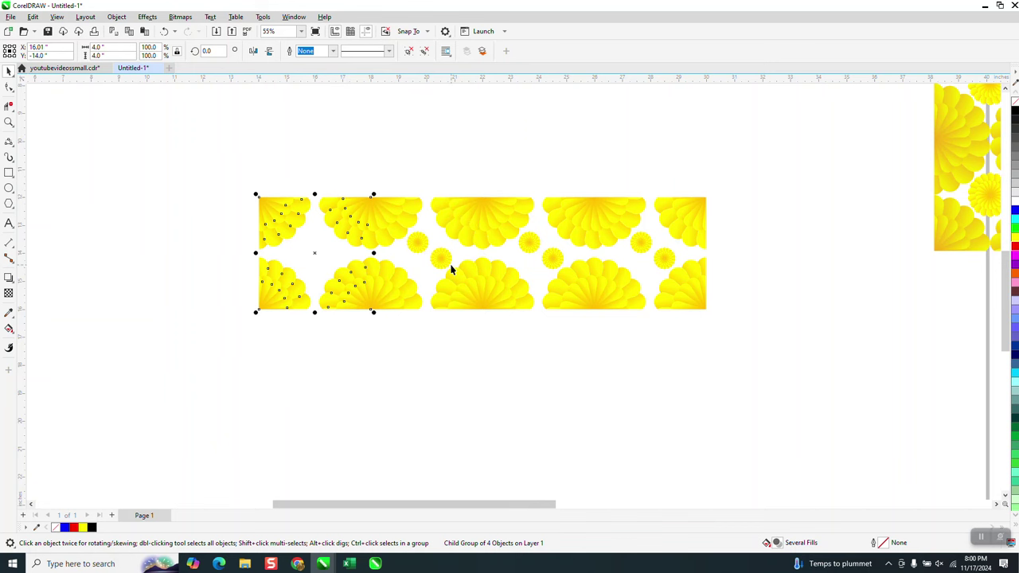
Step: Duplicate the whole row of tiles three times downward at 3.99-inch spacing
{"action": "left_click_drag", "start_coordinate": [219, 167], "coordinate": [711, 383]}
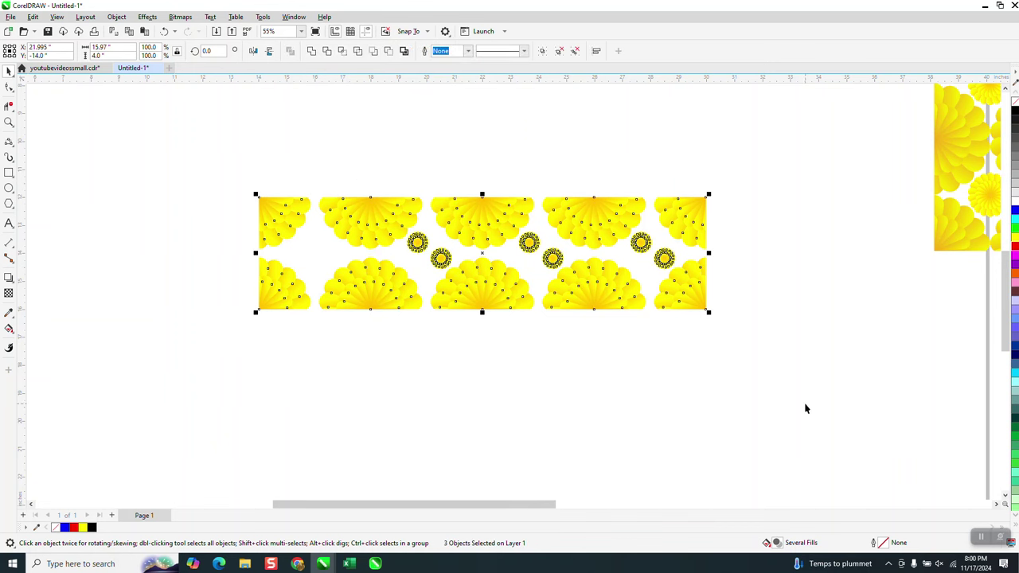
{"action": "key", "text": "KP_Add"}
{"action": "key", "text": "Down"}
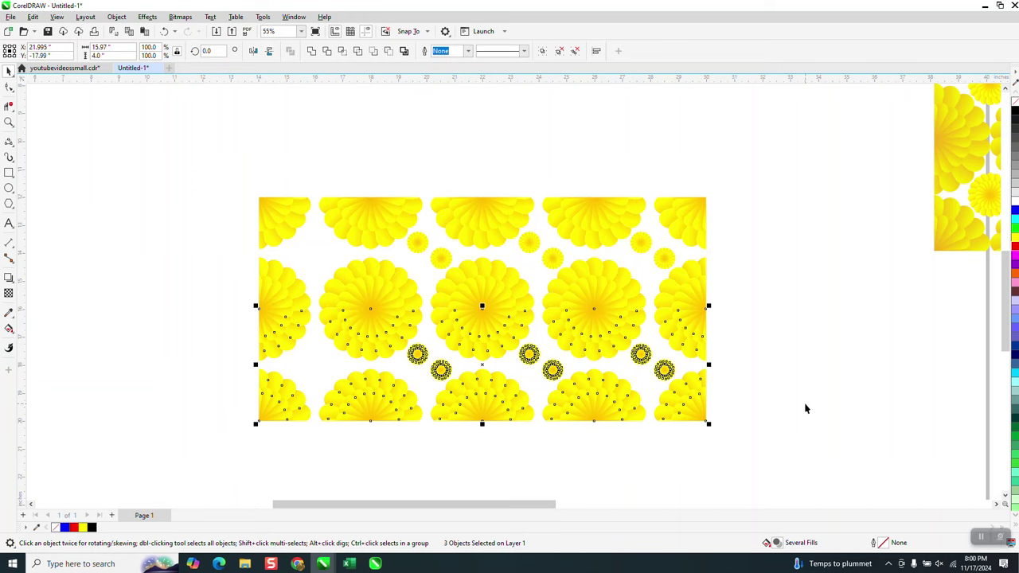
{"action": "key", "text": "Down"}
{"action": "scroll", "coordinate": [560, 157], "scroll_direction": "down", "scroll_amount": 3}
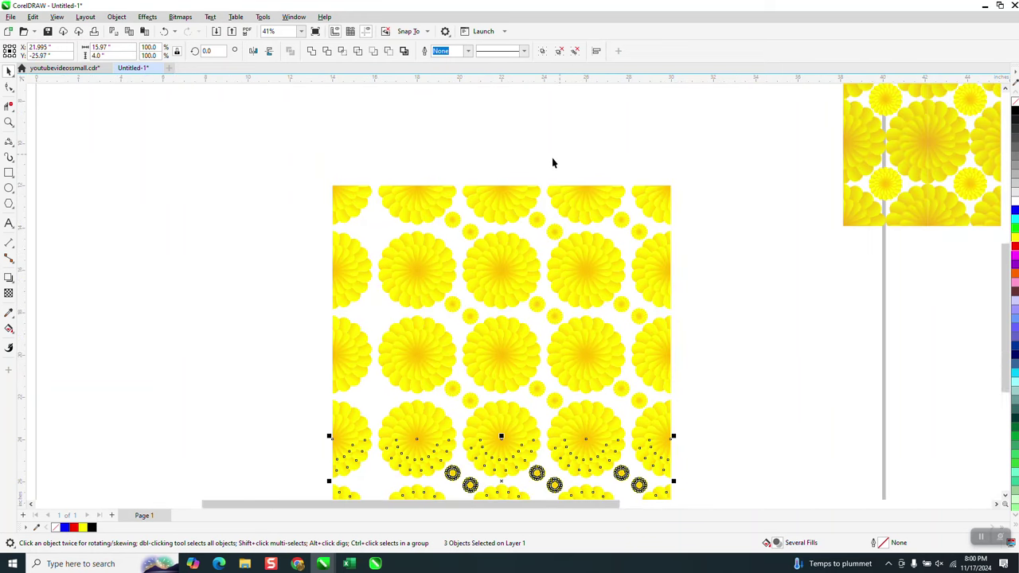
Step: Delete the tile group in the pattern's upper-left corner
{"action": "left_click", "coordinate": [322, 256]}
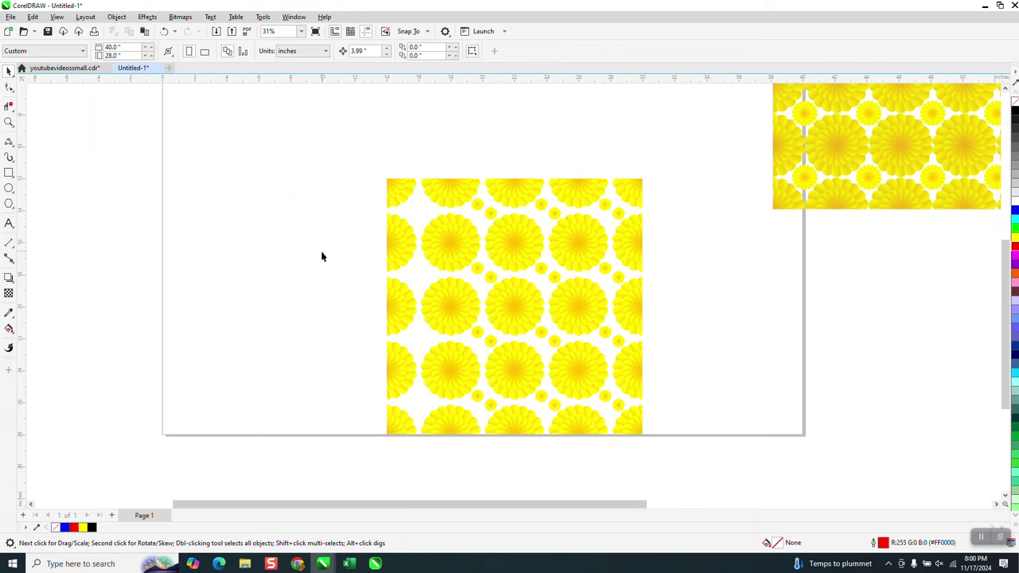
{"action": "left_click", "coordinate": [8, 122]}
{"action": "left_click_drag", "start_coordinate": [390, 167], "coordinate": [597, 291]}
{"action": "scroll", "coordinate": [590, 287], "scroll_direction": "down", "scroll_amount": 2}
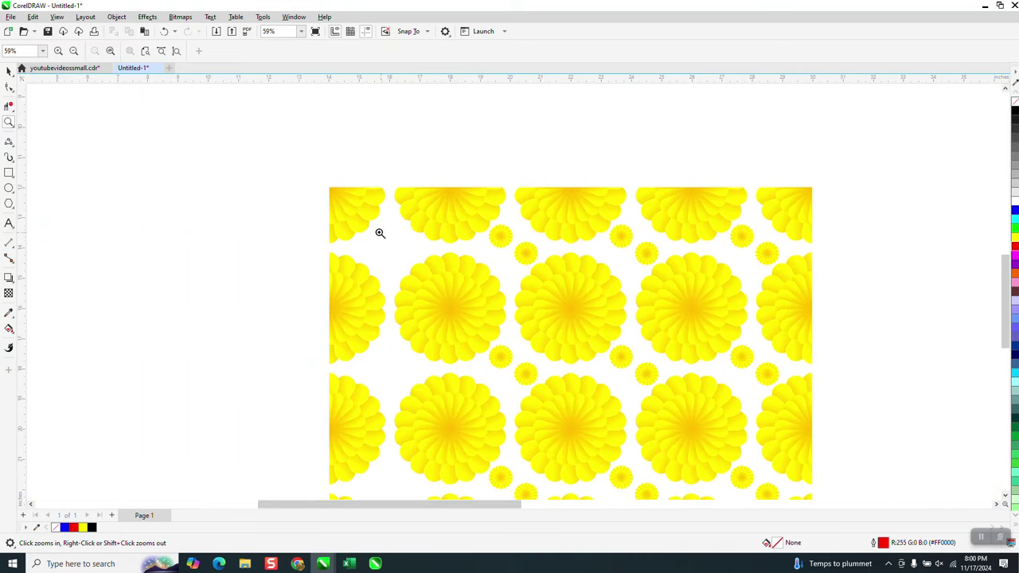
{"action": "left_click", "coordinate": [8, 70]}
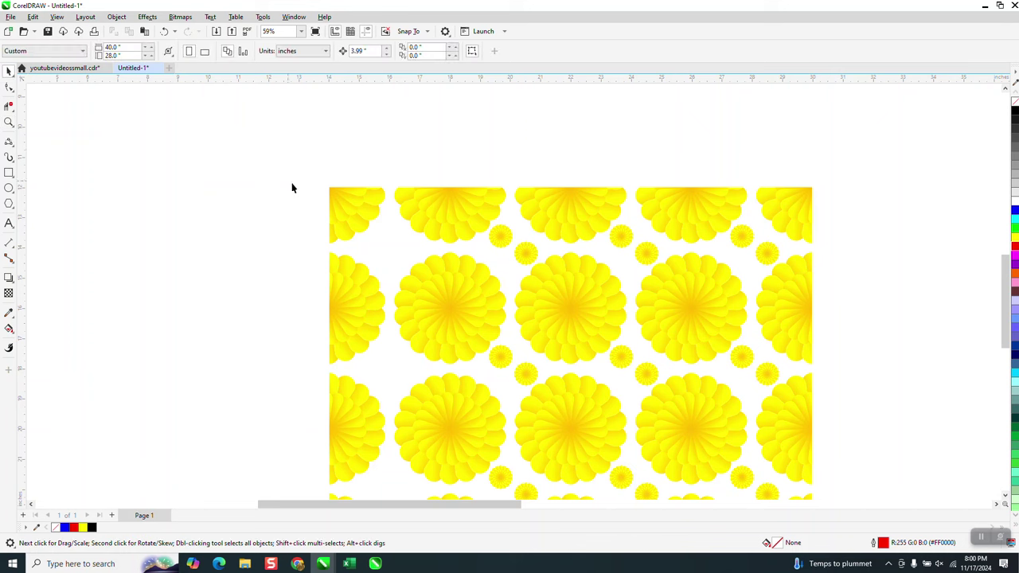
{"action": "left_click", "coordinate": [337, 207]}
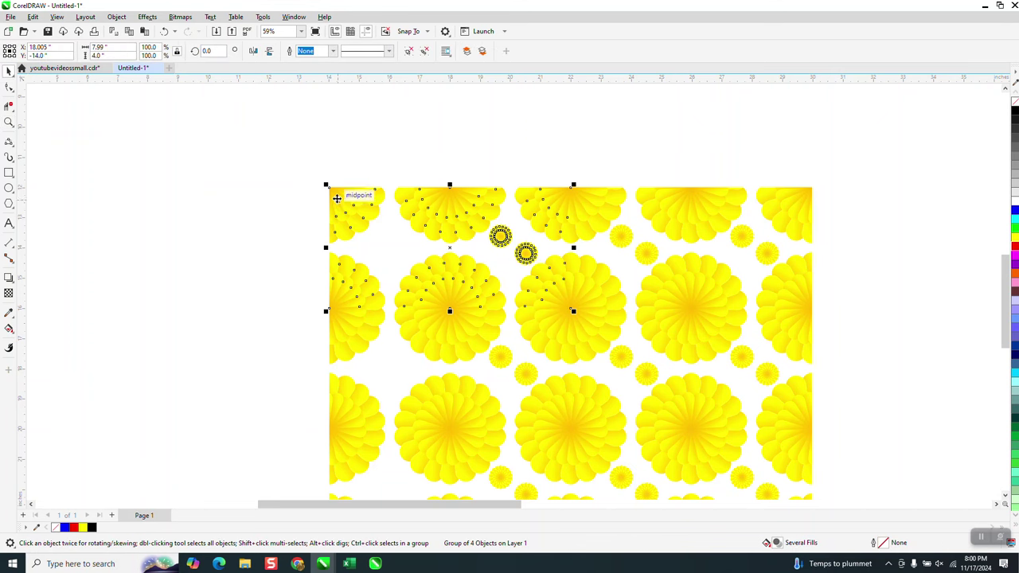
{"action": "key", "text": "Delete"}
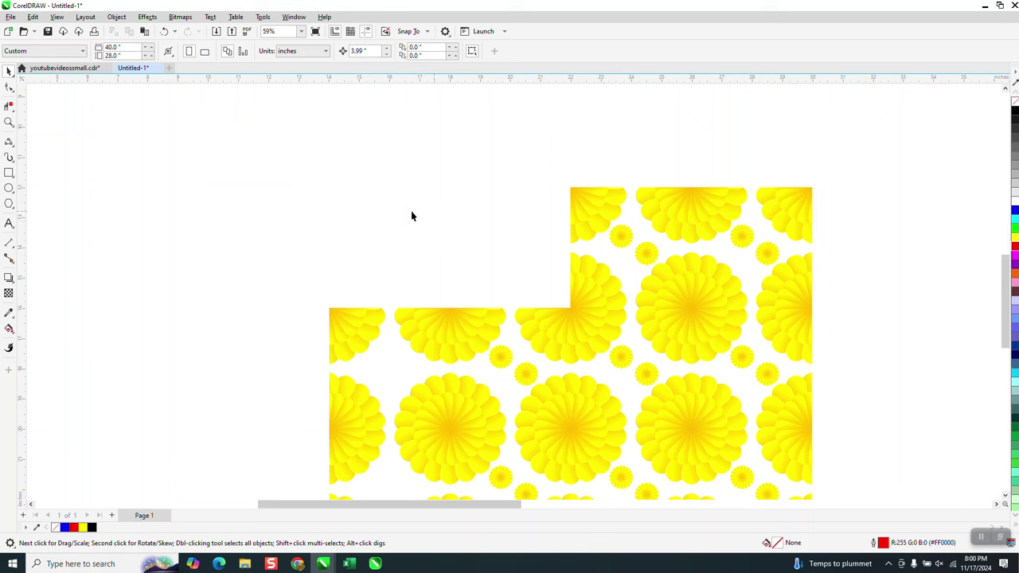
Step: Undo the deletion, the duplicated rows and the copied quarter flowers, back to the row of three tiles
{"action": "left_click", "coordinate": [164, 31]}
{"action": "left_click", "coordinate": [164, 31]}
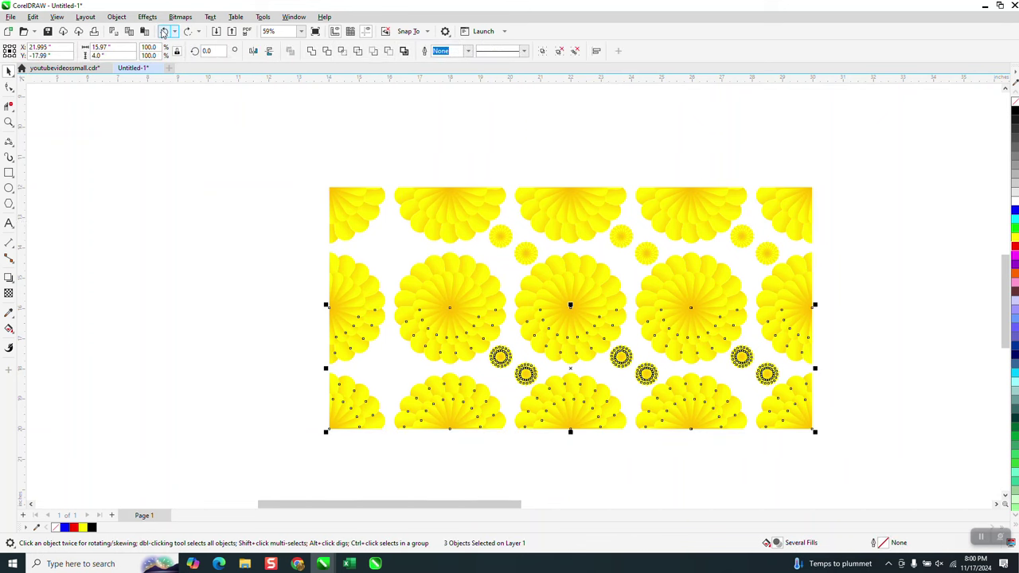
{"action": "left_click", "coordinate": [164, 31]}
{"action": "left_click", "coordinate": [164, 31]}
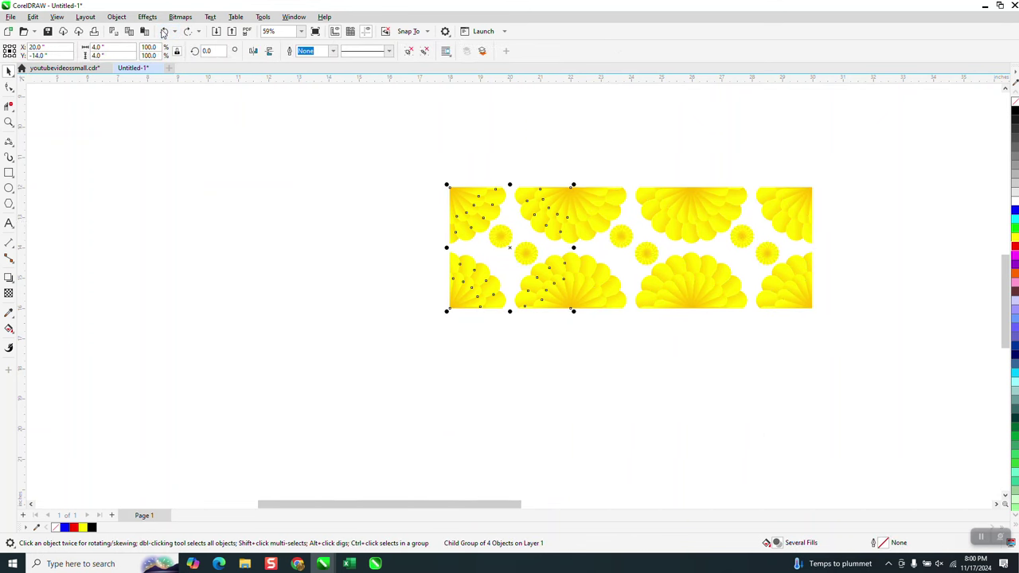
Step: Move the leftmost tile's quarter flowers and small flowers out of the row to the empty area on its left
{"action": "left_click_drag", "start_coordinate": [454, 205], "coordinate": [373, 217]}
{"action": "key", "text": "ctrl+r"}
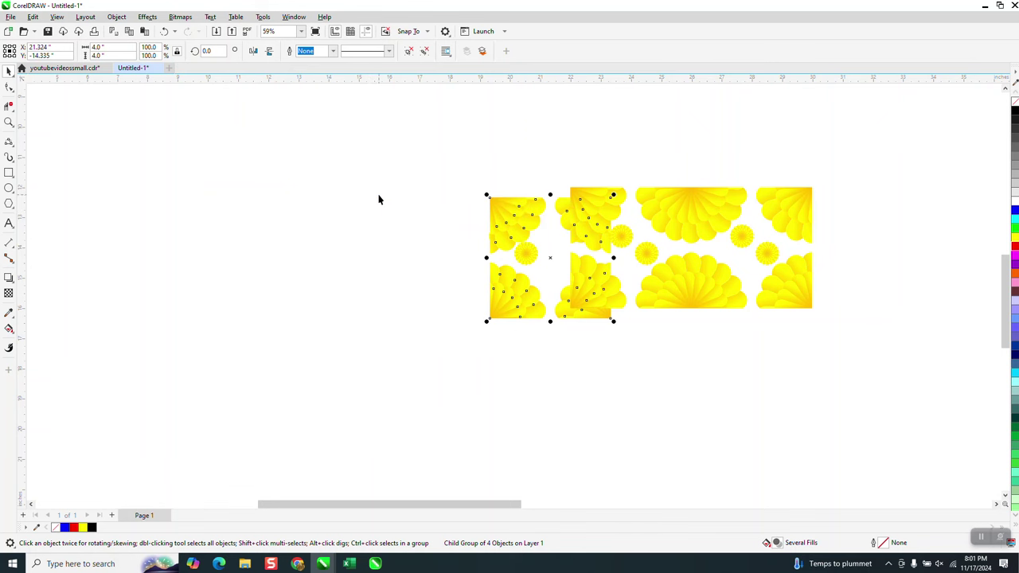
{"action": "left_click_drag", "start_coordinate": [521, 239], "coordinate": [298, 231]}
{"action": "left_click_drag", "start_coordinate": [524, 256], "coordinate": [439, 256]}
{"action": "left_click", "coordinate": [441, 259]}
{"action": "left_click", "coordinate": [443, 259]}
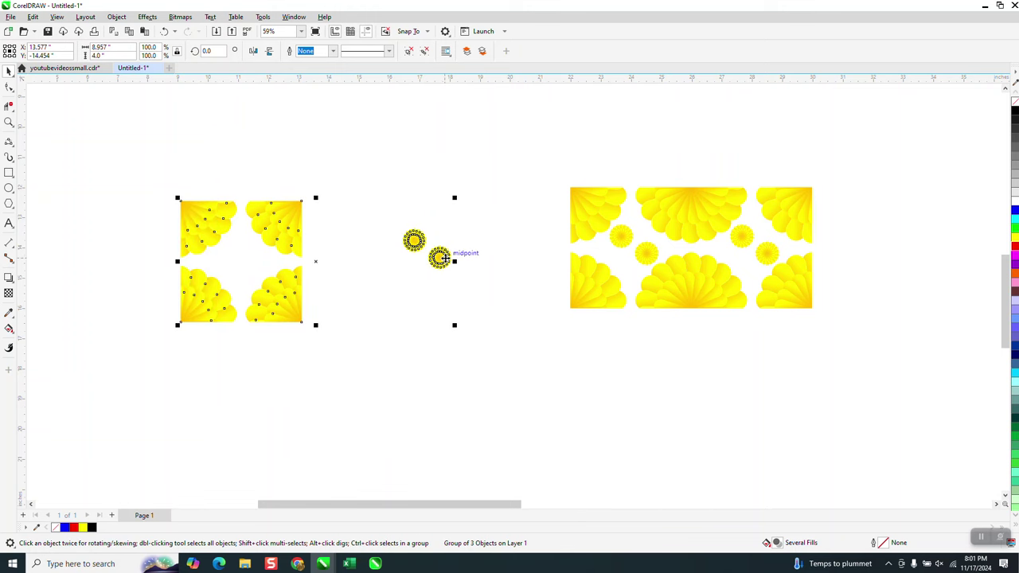
Step: Ungroup the moved tile and place its two small flowers side by side in the gap between the quarter flowers
{"action": "left_click", "coordinate": [117, 17]}
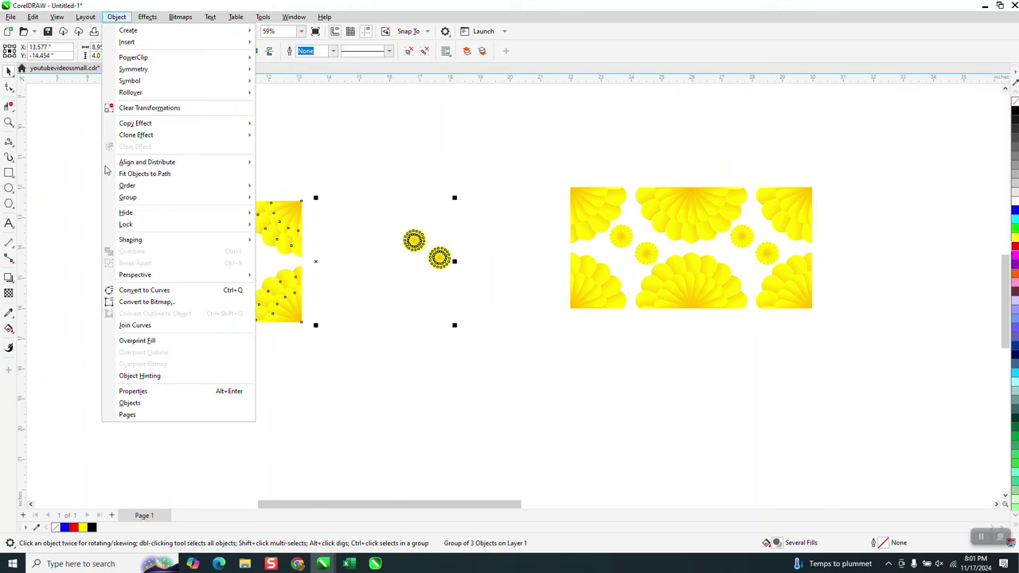
{"action": "mouse_move", "coordinate": [133, 215]}
{"action": "mouse_move", "coordinate": [132, 198]}
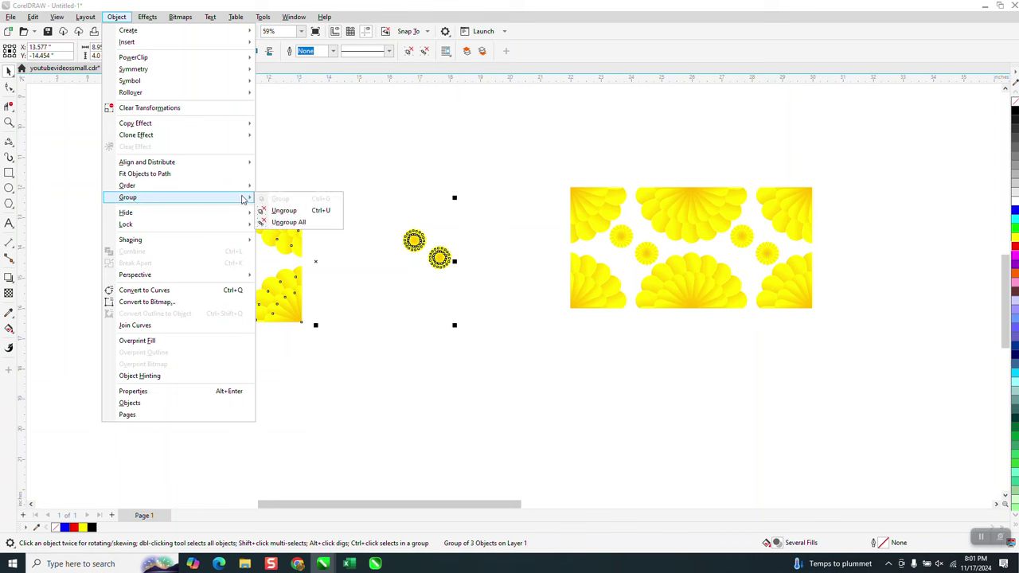
{"action": "left_click", "coordinate": [275, 208]}
{"action": "left_click_drag", "start_coordinate": [410, 241], "coordinate": [222, 264]}
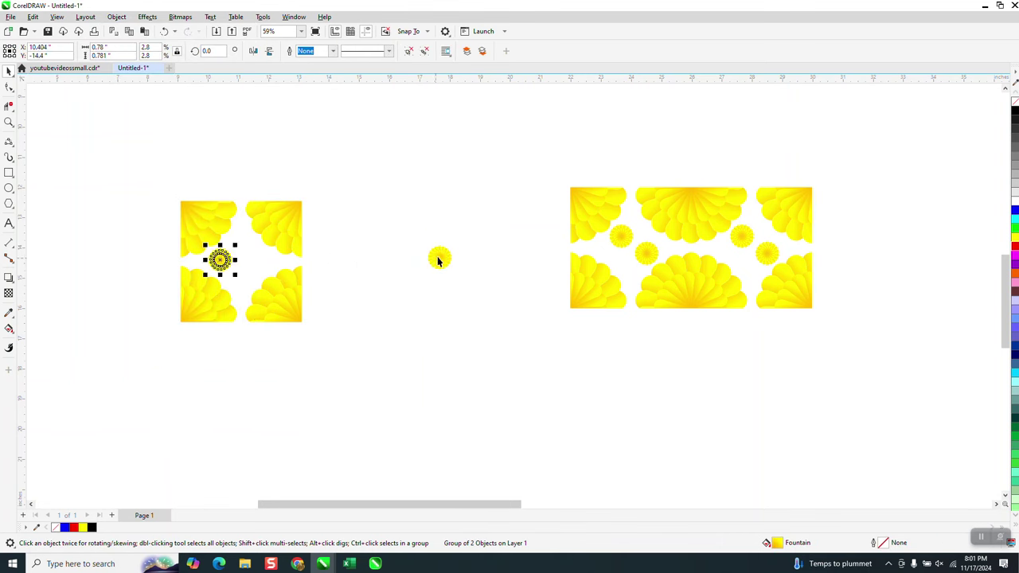
{"action": "left_click_drag", "start_coordinate": [438, 262], "coordinate": [259, 259]}
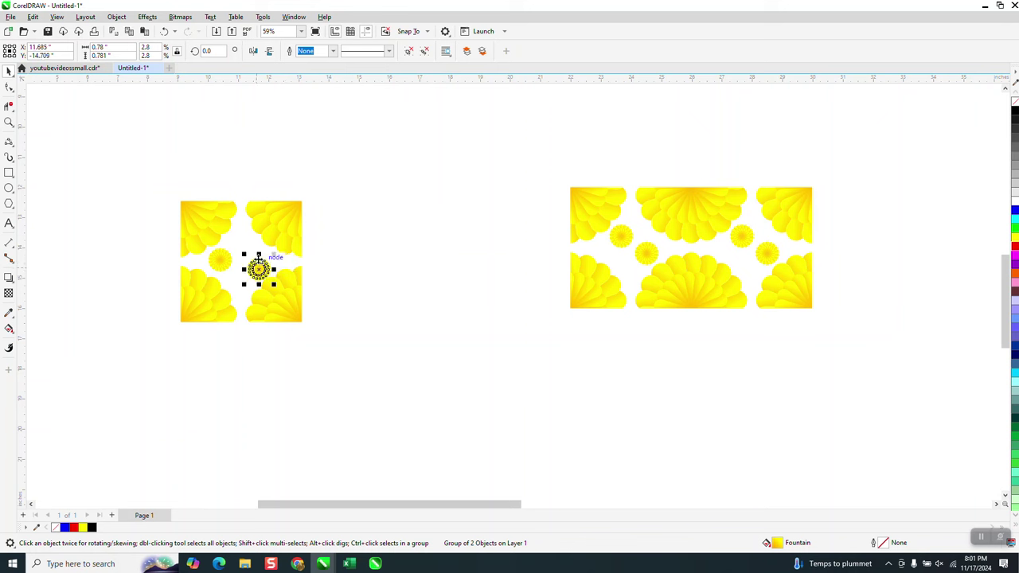
Step: Draw a circle about 0.84 inch across, fill it red, and place it just above the two small flowers in the tile
{"action": "left_click", "coordinate": [9, 188]}
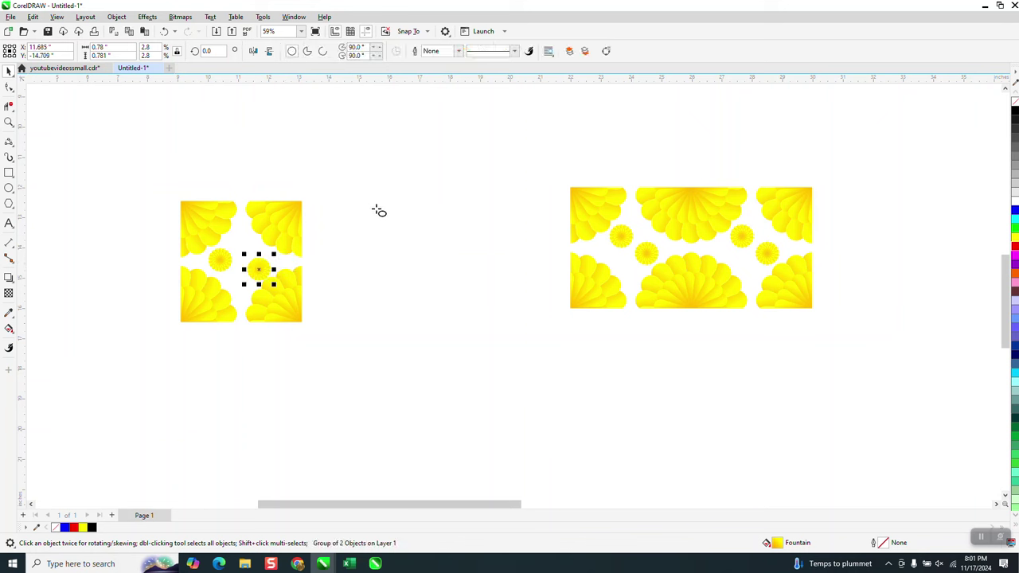
{"action": "left_click_drag", "start_coordinate": [349, 206], "coordinate": [380, 238]}
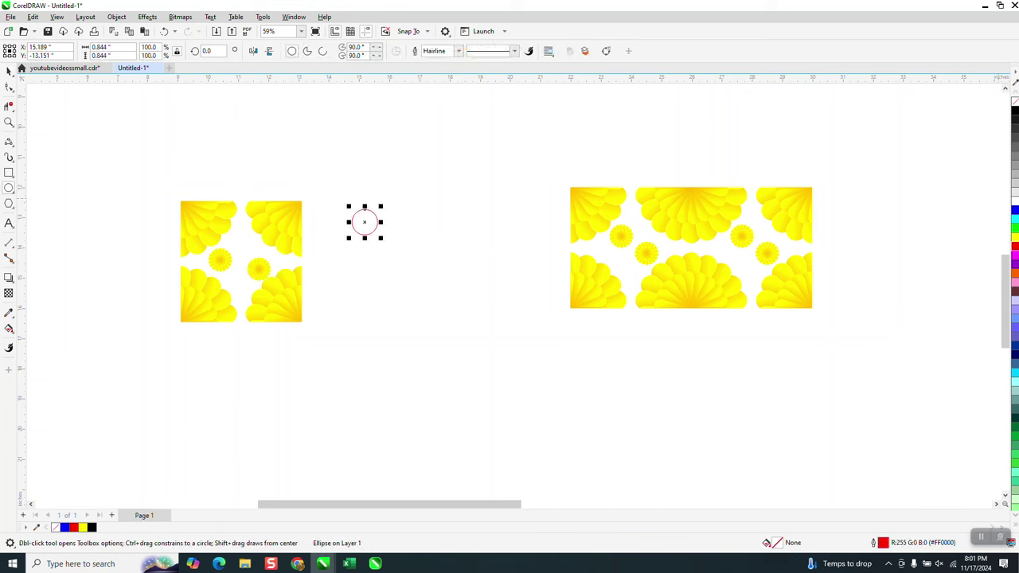
{"action": "left_click", "coordinate": [1015, 246]}
{"action": "left_click", "coordinate": [8, 71]}
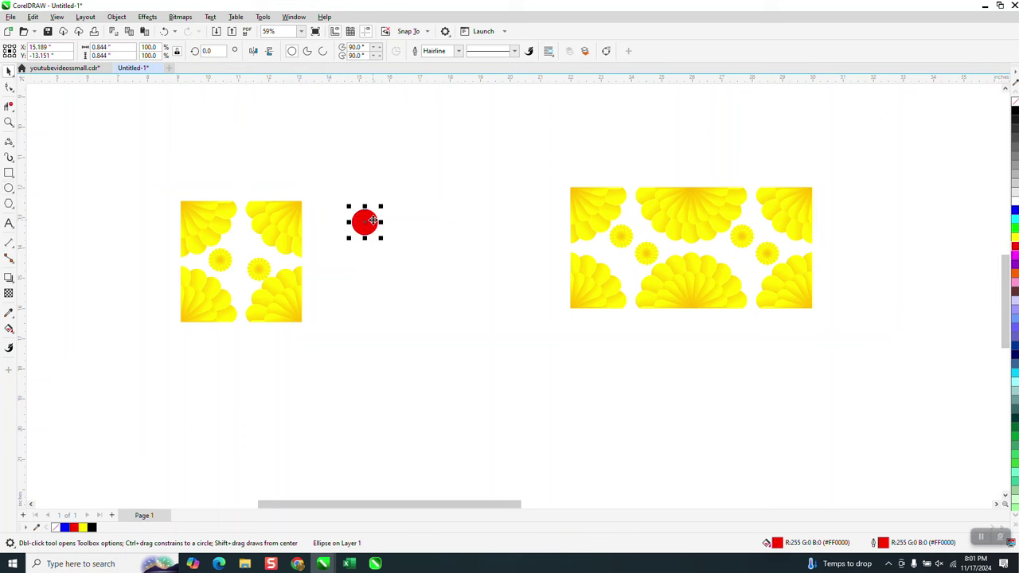
{"action": "key", "text": "Escape"}
{"action": "left_click_drag", "start_coordinate": [239, 244], "coordinate": [243, 244]}
Step: Group the flowers and red circle as one tile and duplicate it twice to the right at 3.99-inch spacing
{"action": "left_click_drag", "start_coordinate": [166, 182], "coordinate": [385, 359]}
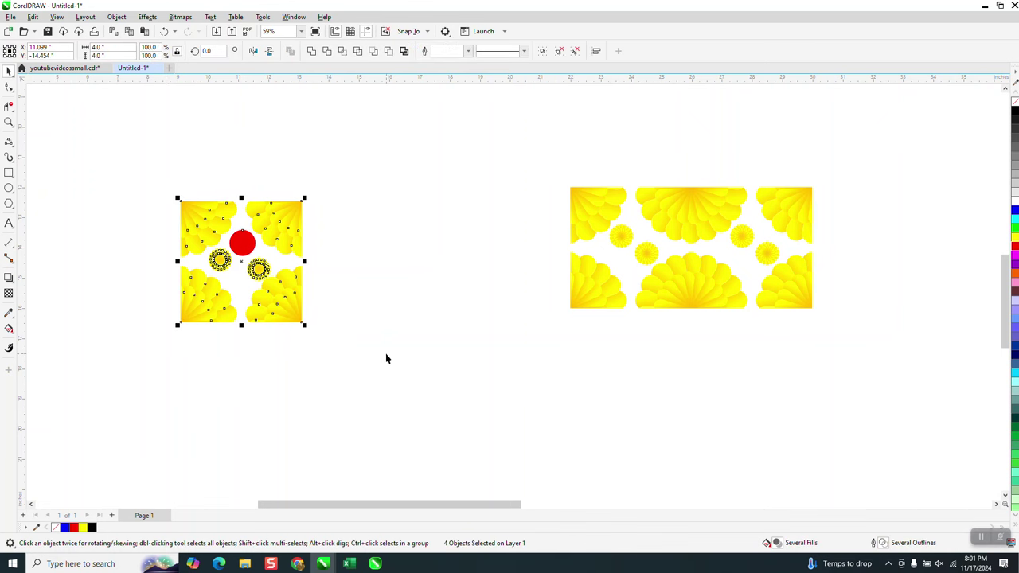
{"action": "key", "text": "ctrl+g"}
{"action": "key", "text": "ctrl+d"}
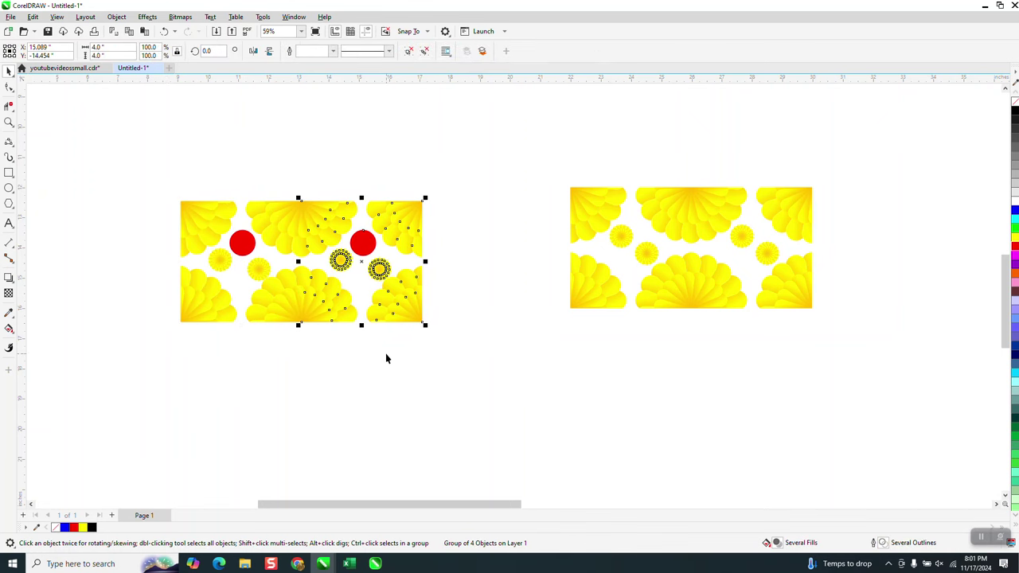
{"action": "key", "text": "ctrl+d"}
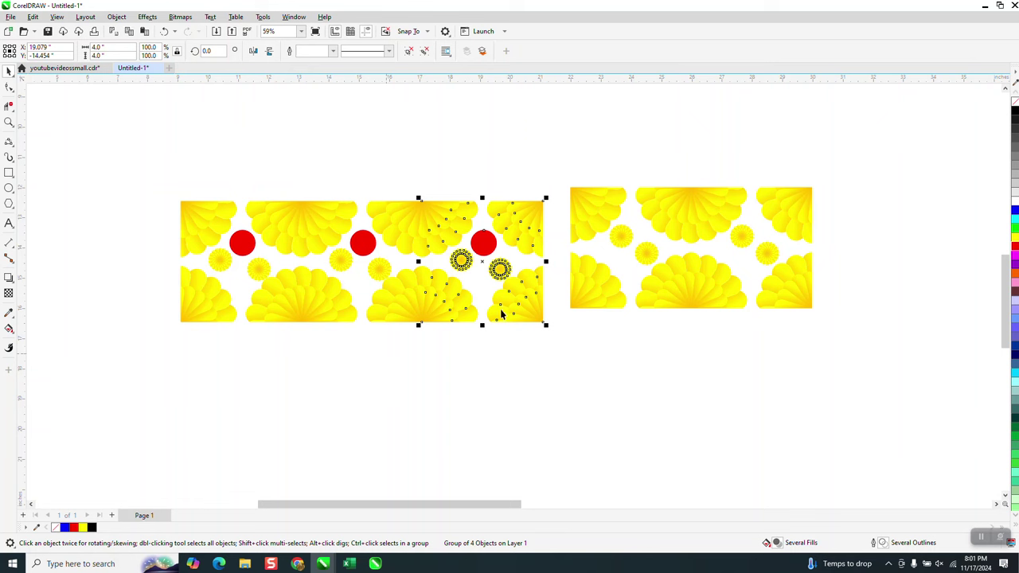
Step: Delete the two old tiles without red circles and the third tile of the new row
{"action": "left_click_drag", "start_coordinate": [532, 158], "coordinate": [886, 374]}
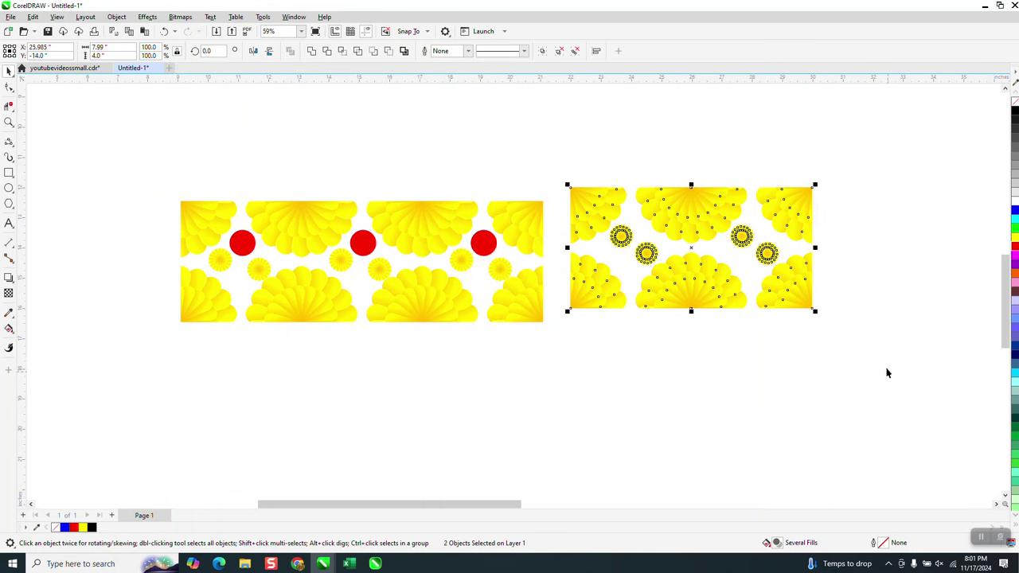
{"action": "key", "text": "Delete"}
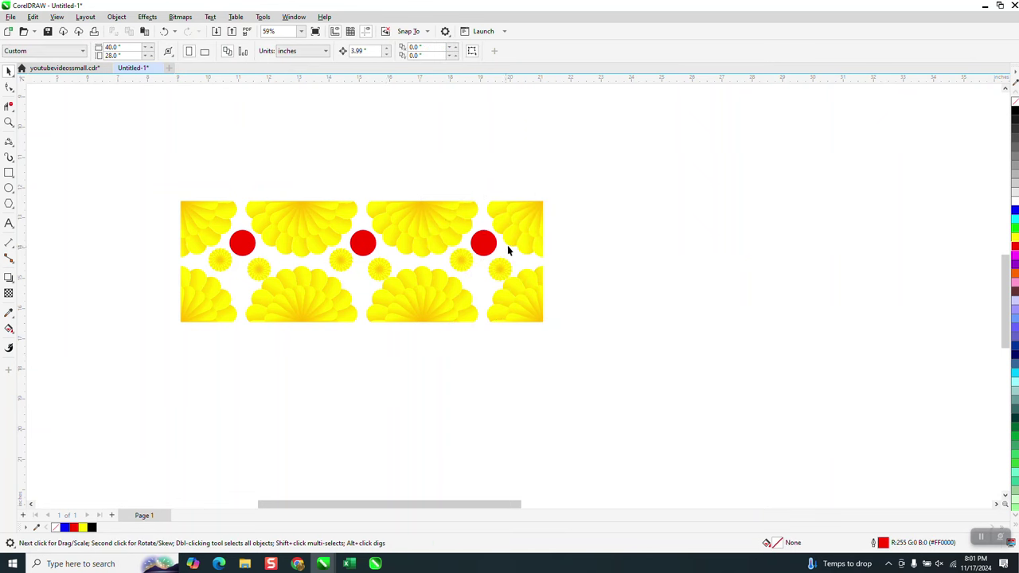
{"action": "left_click", "coordinate": [526, 243]}
{"action": "key", "text": "Delete"}
Step: Mirror the second tile vertically and duplicate the two-tile pair twice to the right, edge to edge
{"action": "left_click", "coordinate": [390, 236]}
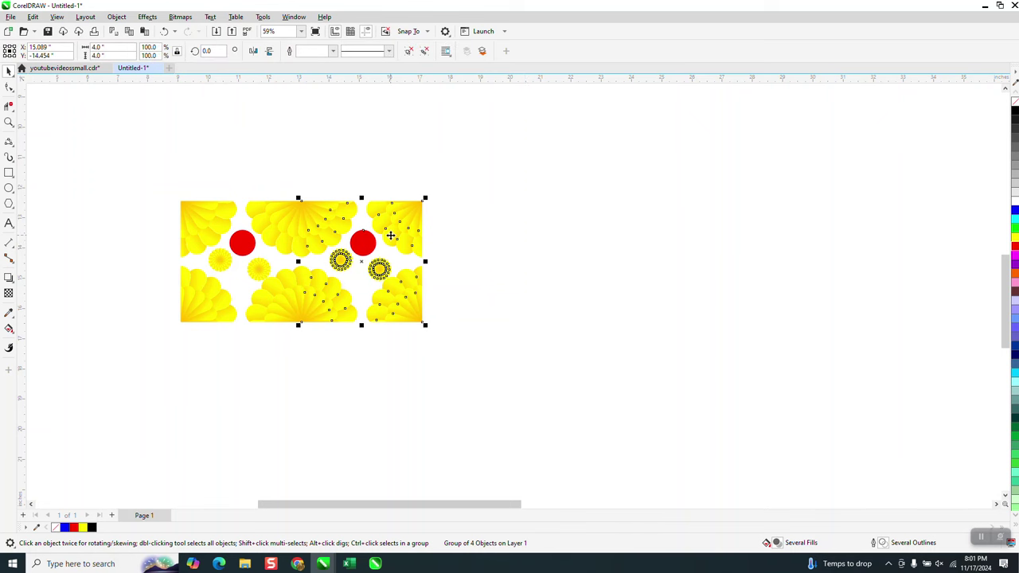
{"action": "left_click", "coordinate": [269, 51]}
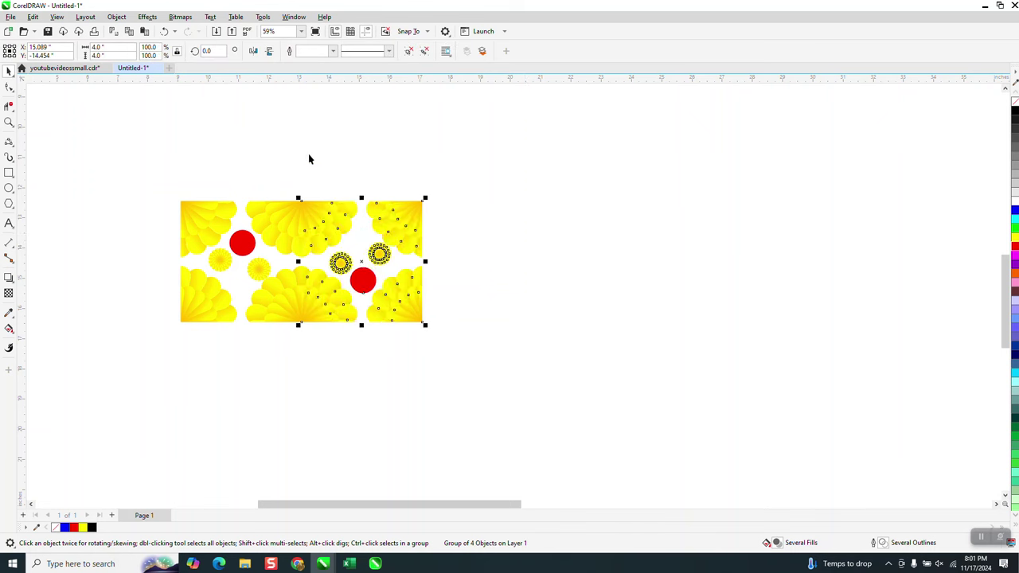
{"action": "left_click_drag", "start_coordinate": [150, 163], "coordinate": [556, 384]}
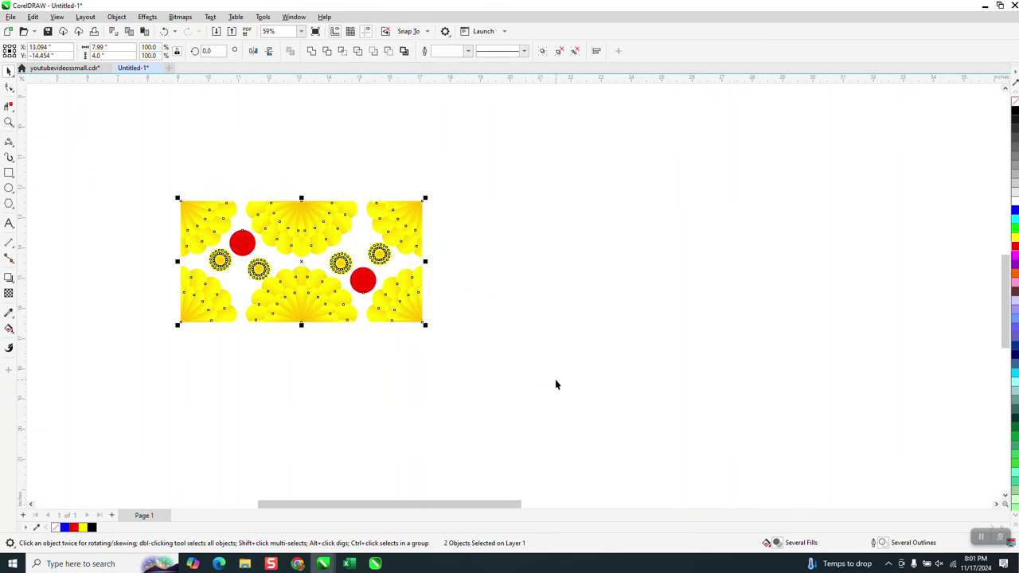
{"action": "key", "text": "ctrl+d"}
{"action": "key", "text": "shift+Right"}
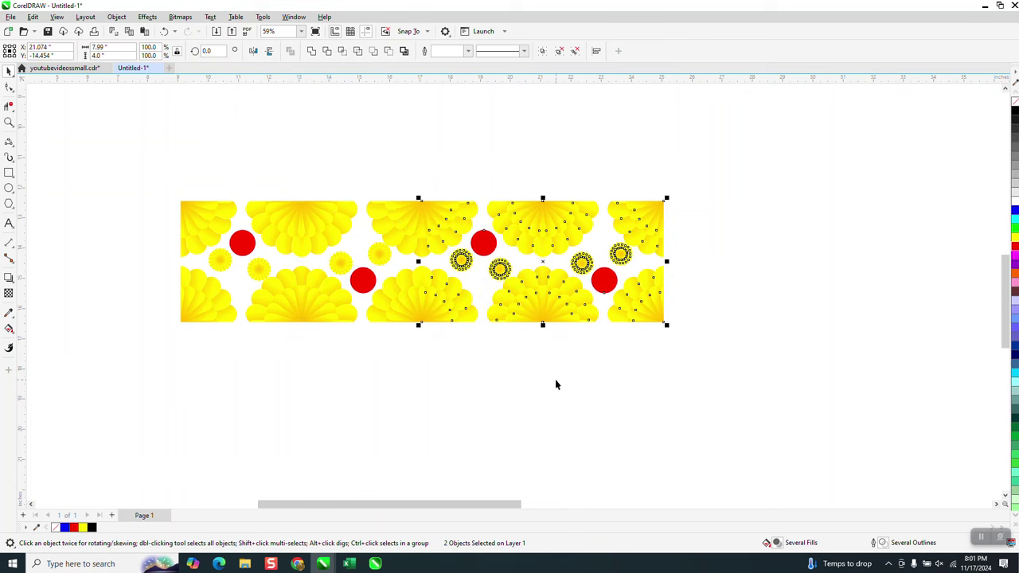
{"action": "scroll", "coordinate": [483, 292], "scroll_direction": "down", "scroll_amount": 1}
{"action": "key", "text": "ctrl+d"}
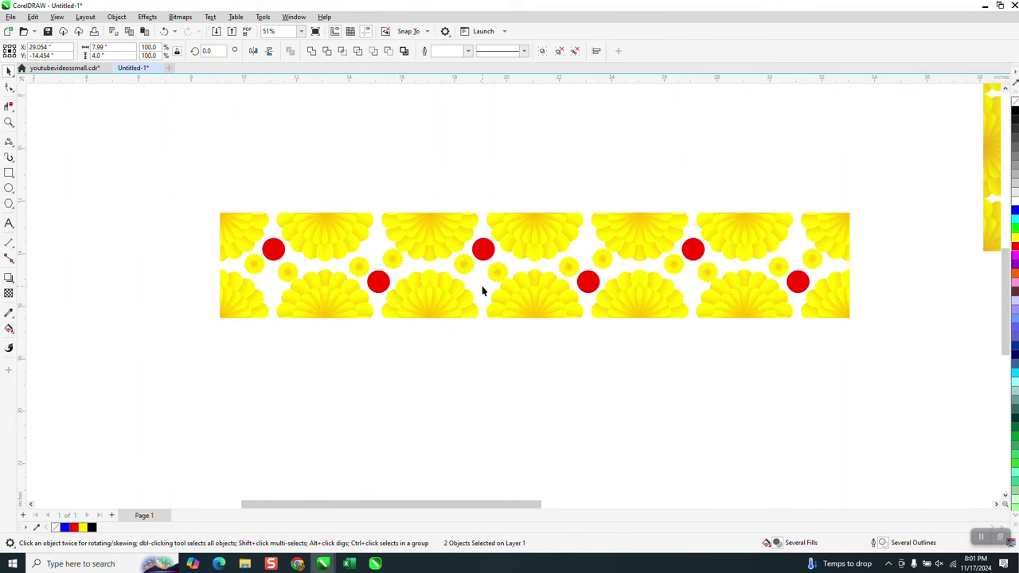
Step: Duplicate the complete six-tile row 3.99 inches downward as a second row
{"action": "key", "text": "Escape"}
{"action": "scroll", "coordinate": [453, 272], "scroll_direction": "down", "scroll_amount": 2}
{"action": "left_click_drag", "start_coordinate": [415, 332], "coordinate": [783, 391]}
{"action": "key", "text": "ctrl+d"}
{"action": "key", "text": "shift+Down"}
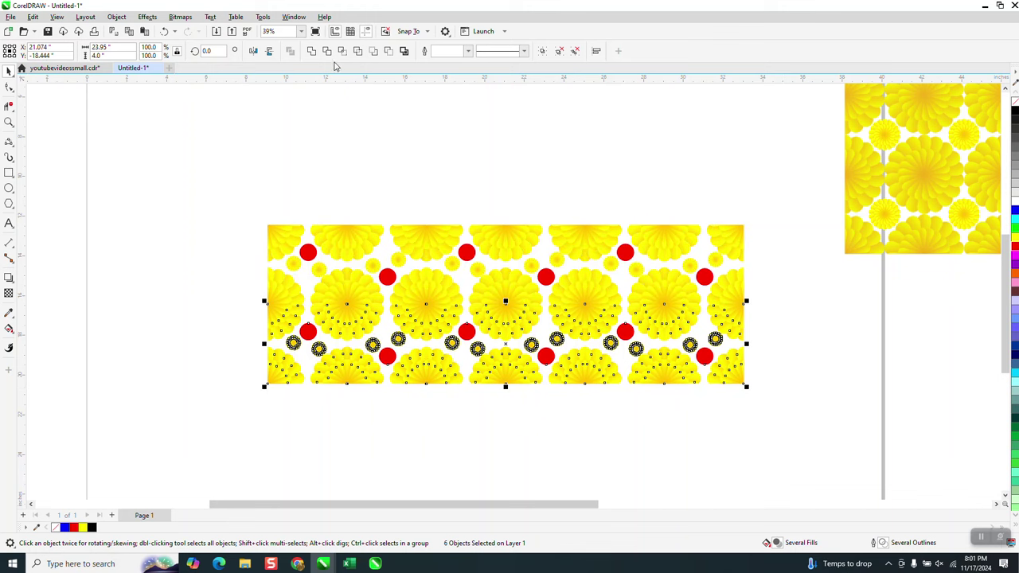
Step: Mirror the second row vertically and duplicate the resulting two-row block 7.98 inches downward, edge to edge
{"action": "left_click", "coordinate": [269, 52]}
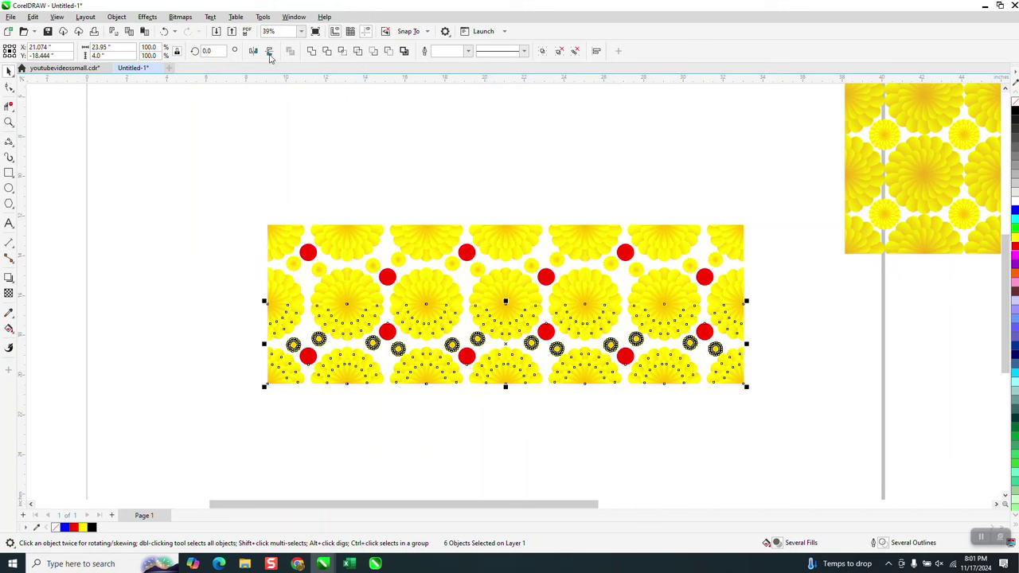
{"action": "left_click_drag", "start_coordinate": [245, 195], "coordinate": [258, 269]}
{"action": "left_click_drag", "start_coordinate": [824, 428], "coordinate": [825, 423]}
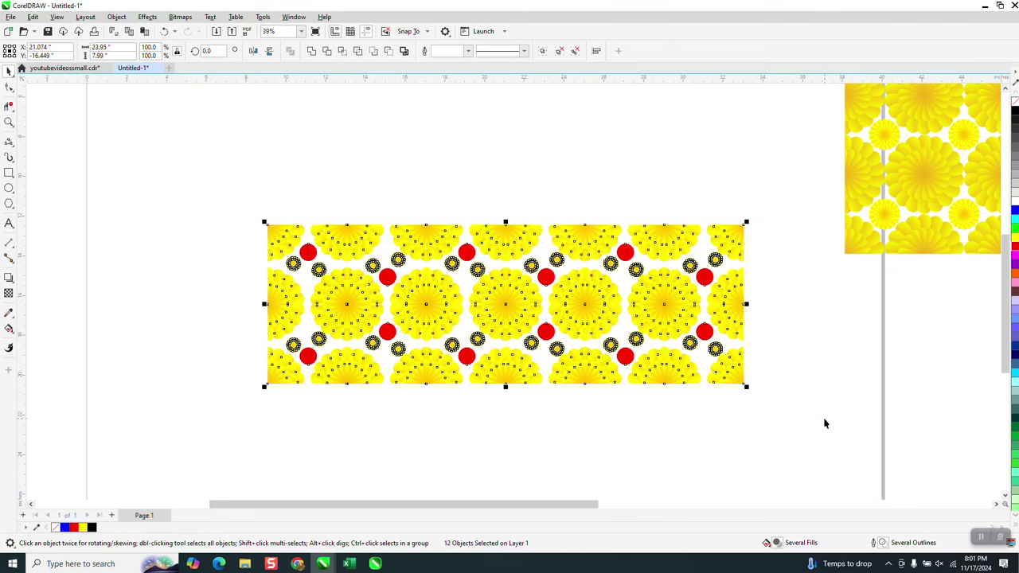
{"action": "key", "text": "Down"}
{"action": "key", "text": "Down"}
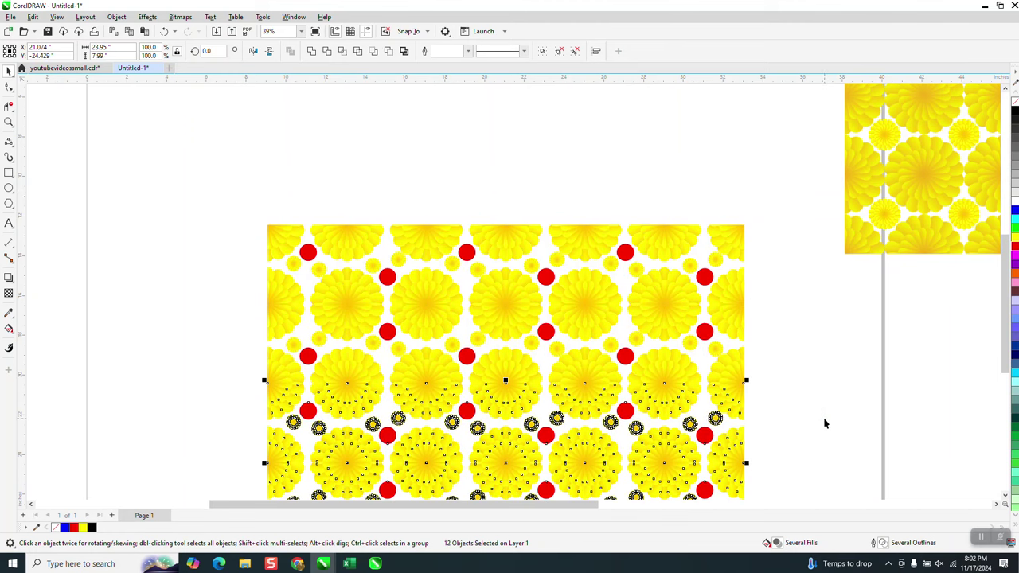
{"action": "key", "text": "Down"}
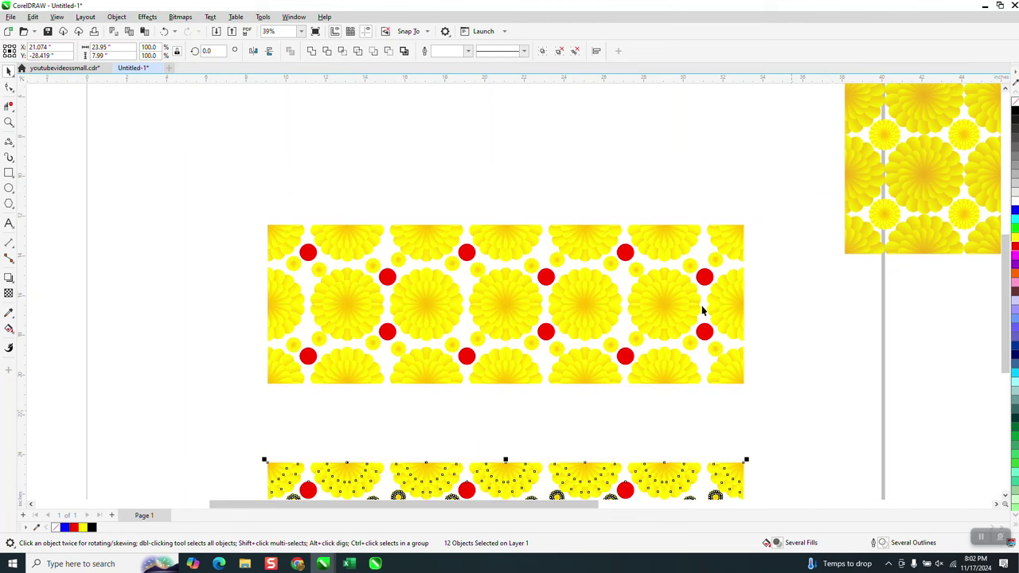
{"action": "key", "text": "Up"}
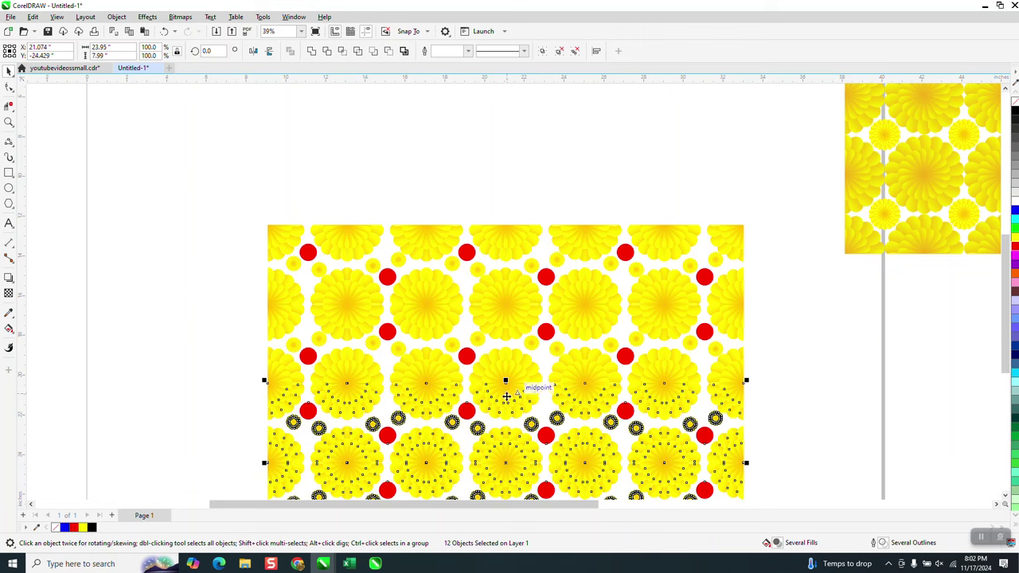
{"action": "left_click", "coordinate": [489, 349]}
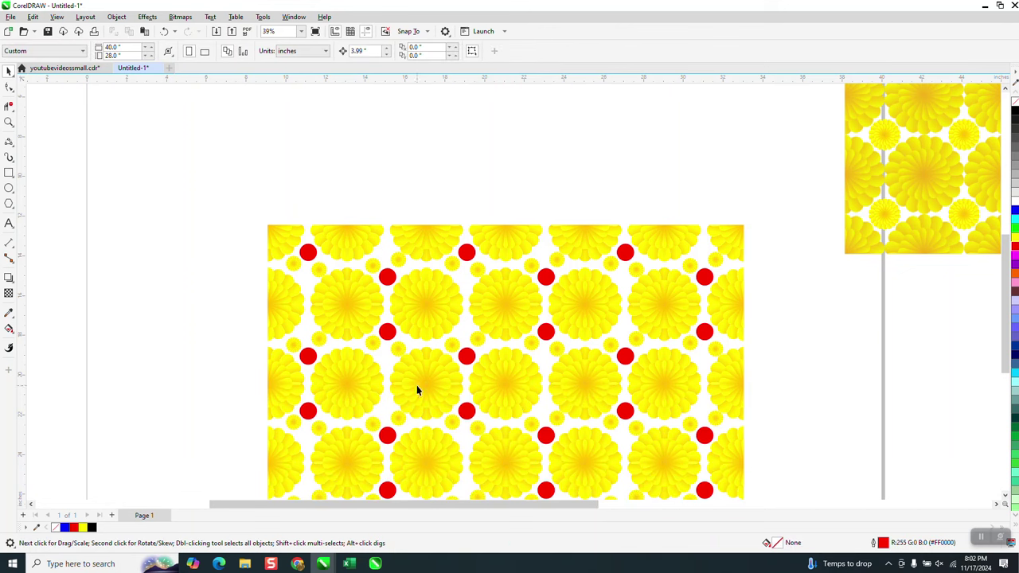
Step: Examine the petal edges of the red-circle pattern at very high magnification for sharpness
{"action": "scroll", "coordinate": [269, 226], "scroll_direction": "down", "scroll_amount": 2}
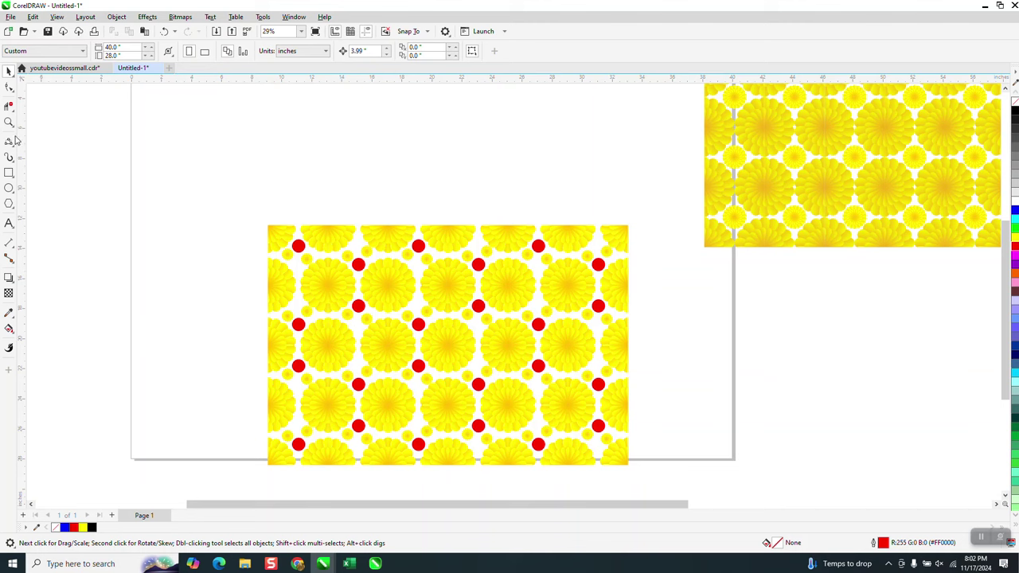
{"action": "left_click", "coordinate": [9, 122]}
{"action": "left_click_drag", "start_coordinate": [269, 218], "coordinate": [626, 462]}
{"action": "left_click_drag", "start_coordinate": [563, 248], "coordinate": [591, 280]}
{"action": "left_click_drag", "start_coordinate": [625, 211], "coordinate": [626, 211]}
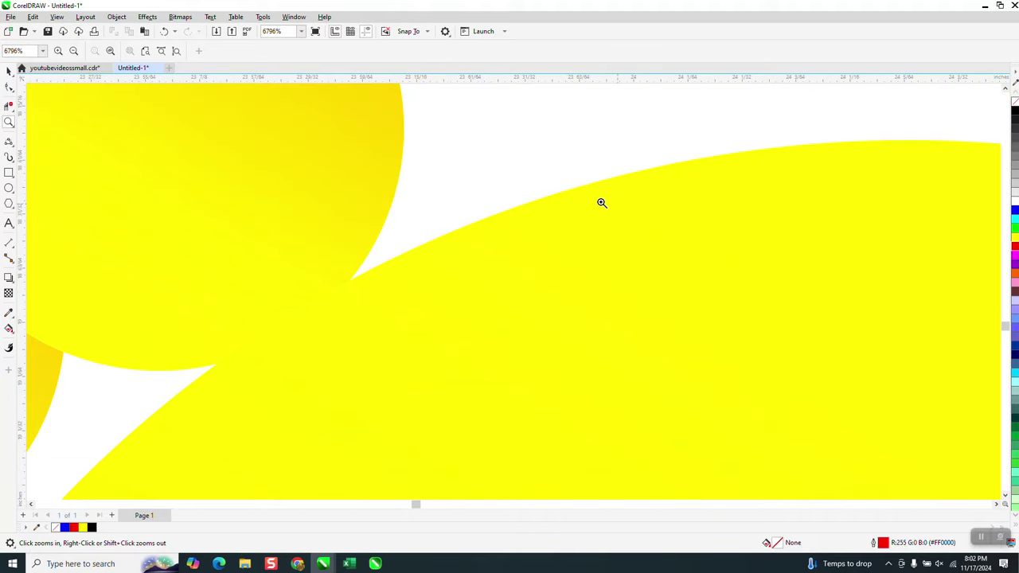
{"action": "scroll", "coordinate": [298, 252], "scroll_direction": "down", "scroll_amount": 5}
{"action": "scroll", "coordinate": [284, 263], "scroll_direction": "down", "scroll_amount": 10}
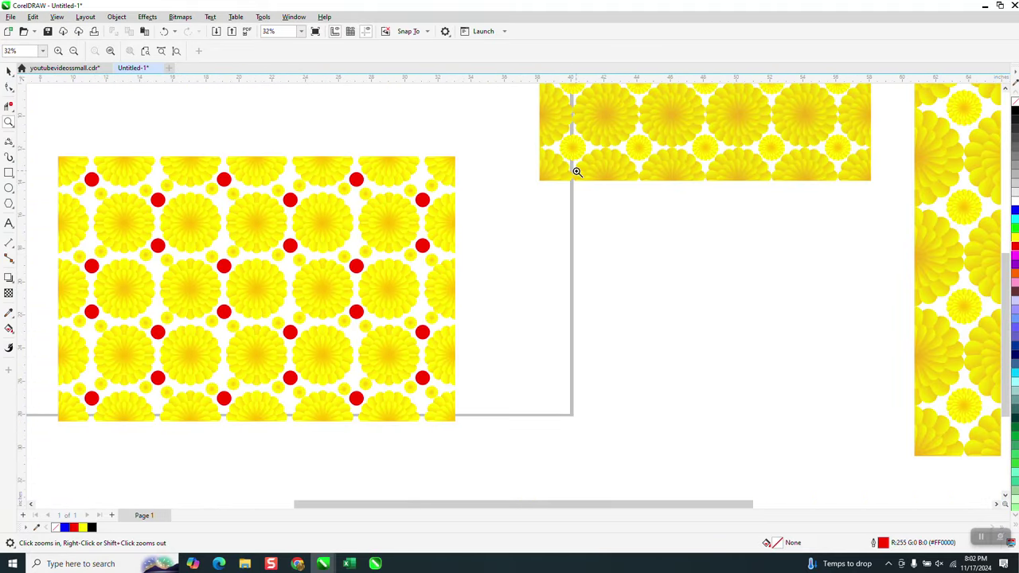
Step: Examine the petal edges of the neighbouring pattern without red circles for comparison, and view the complete red-circle pattern
{"action": "left_click_drag", "start_coordinate": [602, 159], "coordinate": [605, 163]}
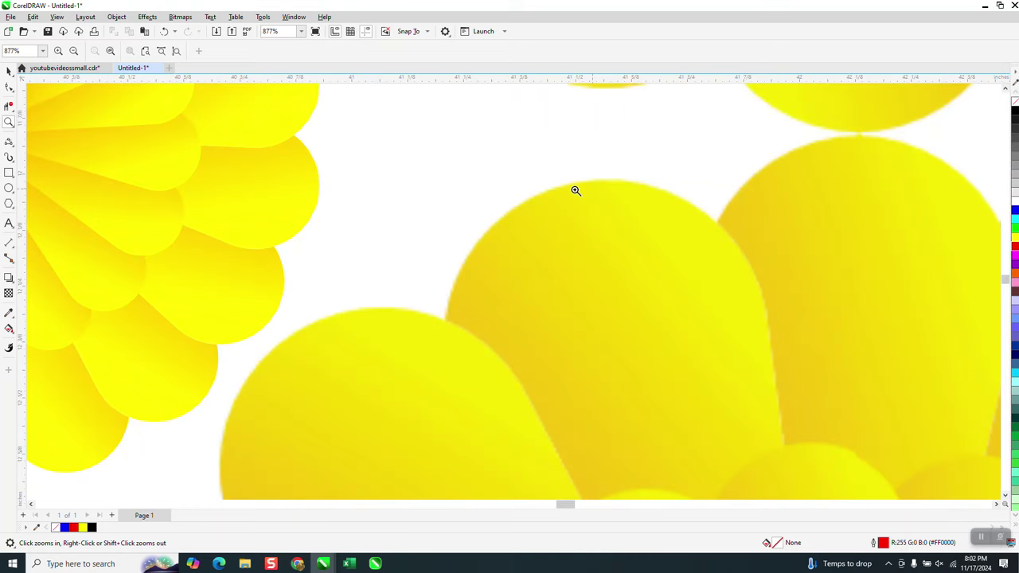
{"action": "left_click_drag", "start_coordinate": [532, 183], "coordinate": [580, 214]}
{"action": "scroll", "coordinate": [576, 209], "scroll_direction": "down", "scroll_amount": 16}
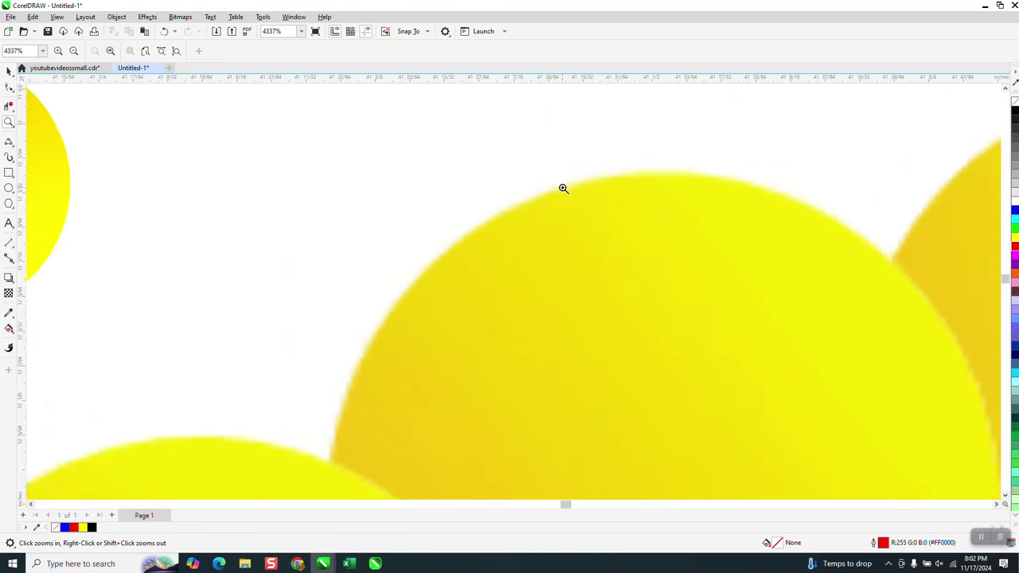
{"action": "scroll", "coordinate": [561, 216], "scroll_direction": "down", "scroll_amount": 6}
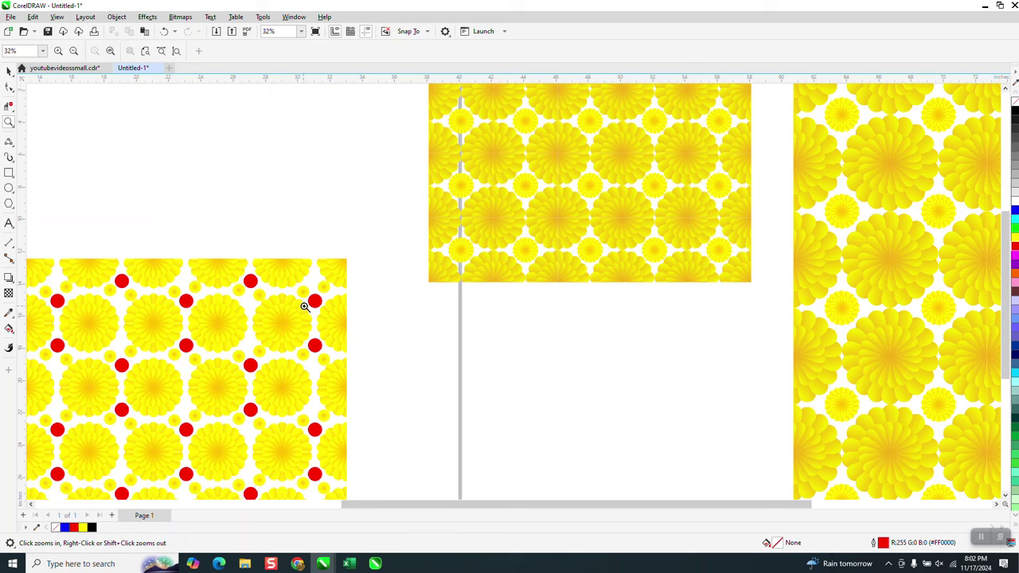
{"action": "scroll", "coordinate": [301, 312], "scroll_direction": "down", "scroll_amount": 2}
{"action": "scroll", "coordinate": [298, 333], "scroll_direction": "down", "scroll_amount": 1}
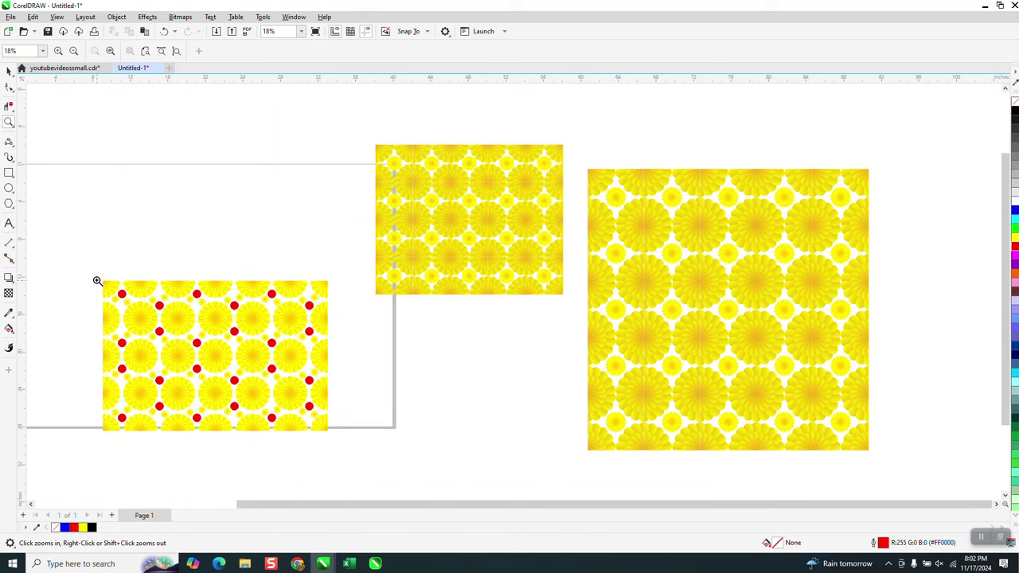
{"action": "left_click_drag", "start_coordinate": [95, 280], "coordinate": [346, 442]}
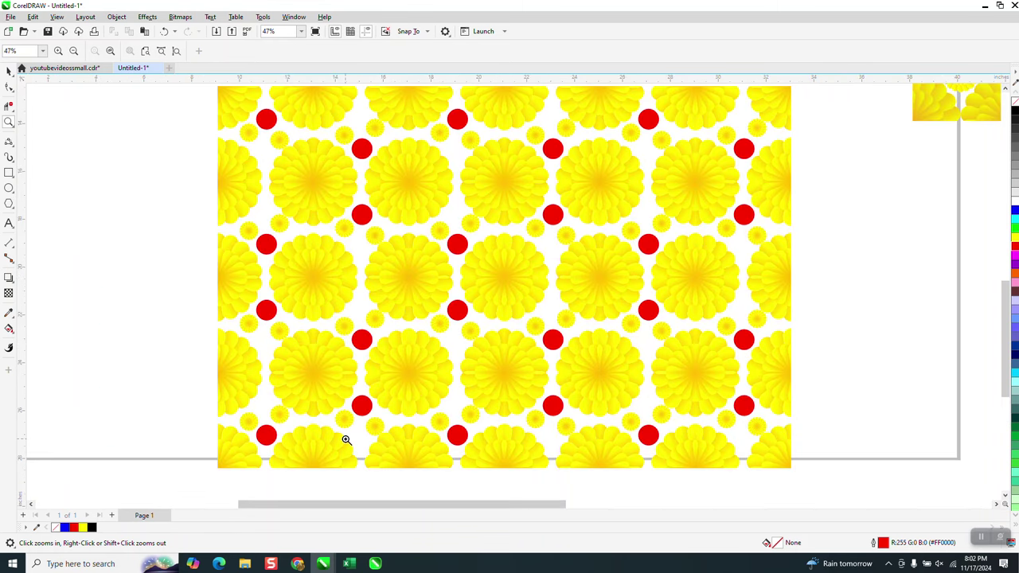